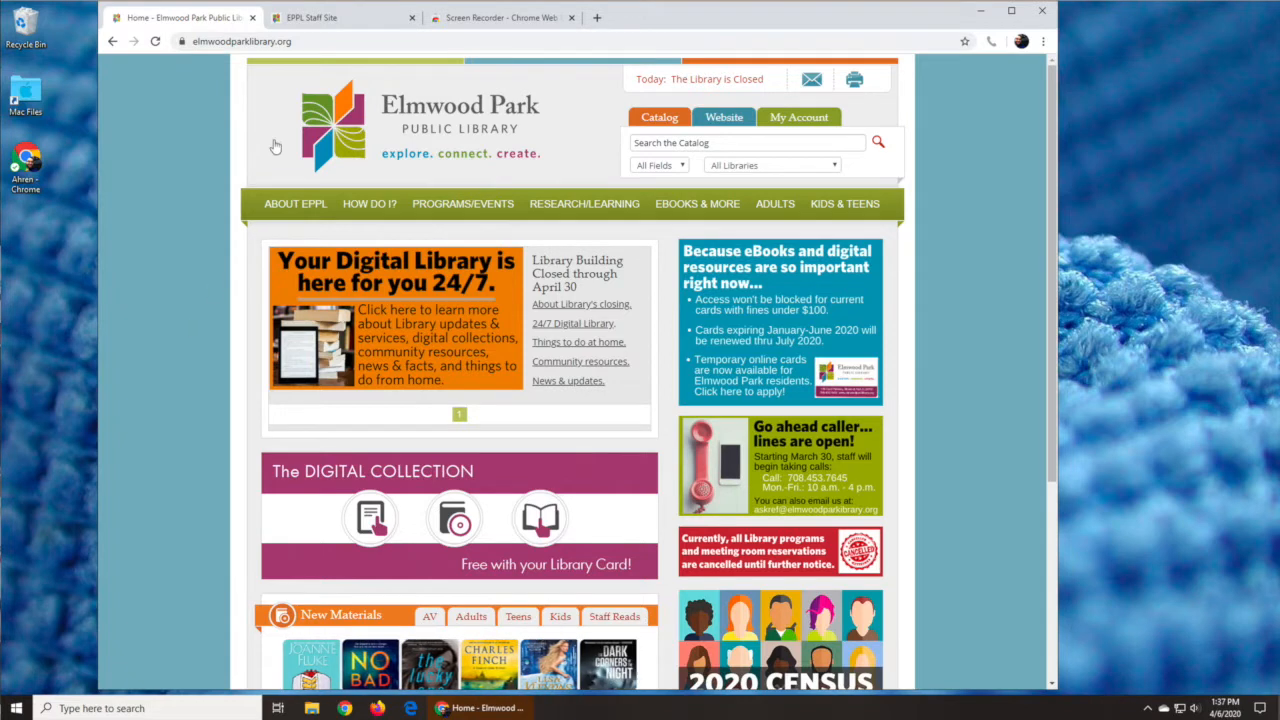
Add the Screen Recorder extension to Chrome from its web store page and dismiss the installation notice.
{"action": "left_click", "coordinate": [489, 18]}
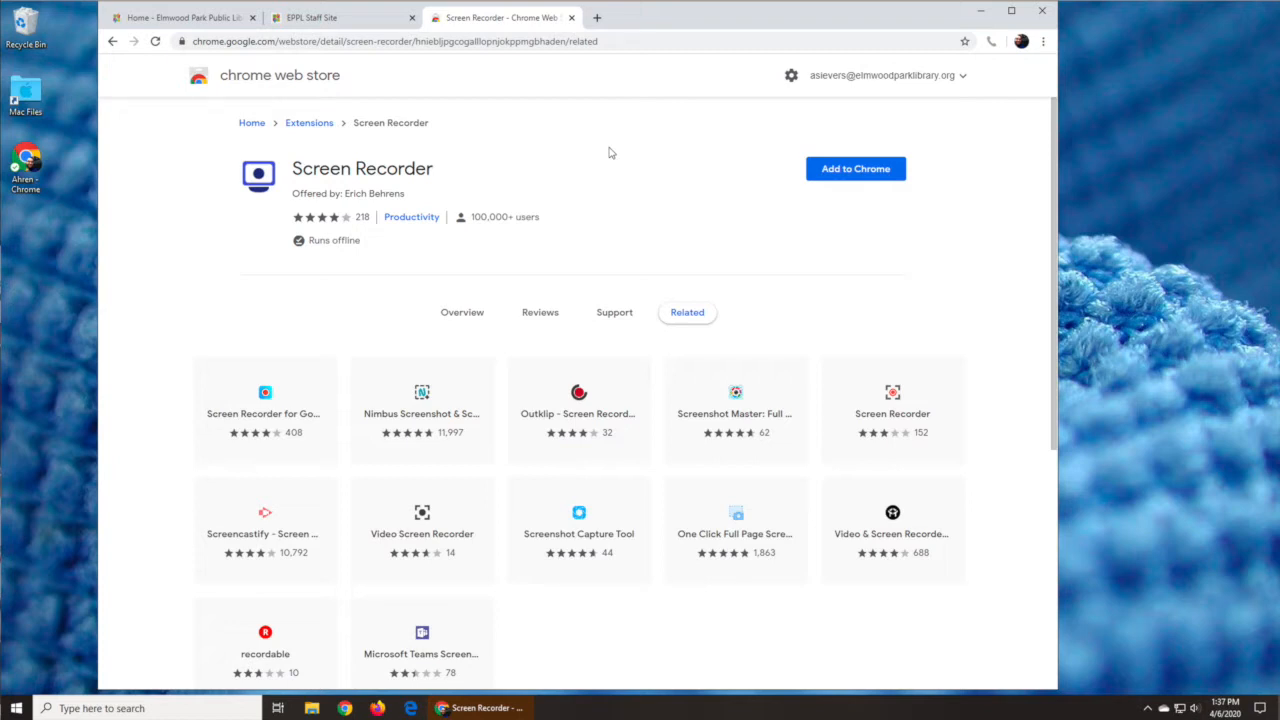
{"action": "left_click", "coordinate": [855, 171]}
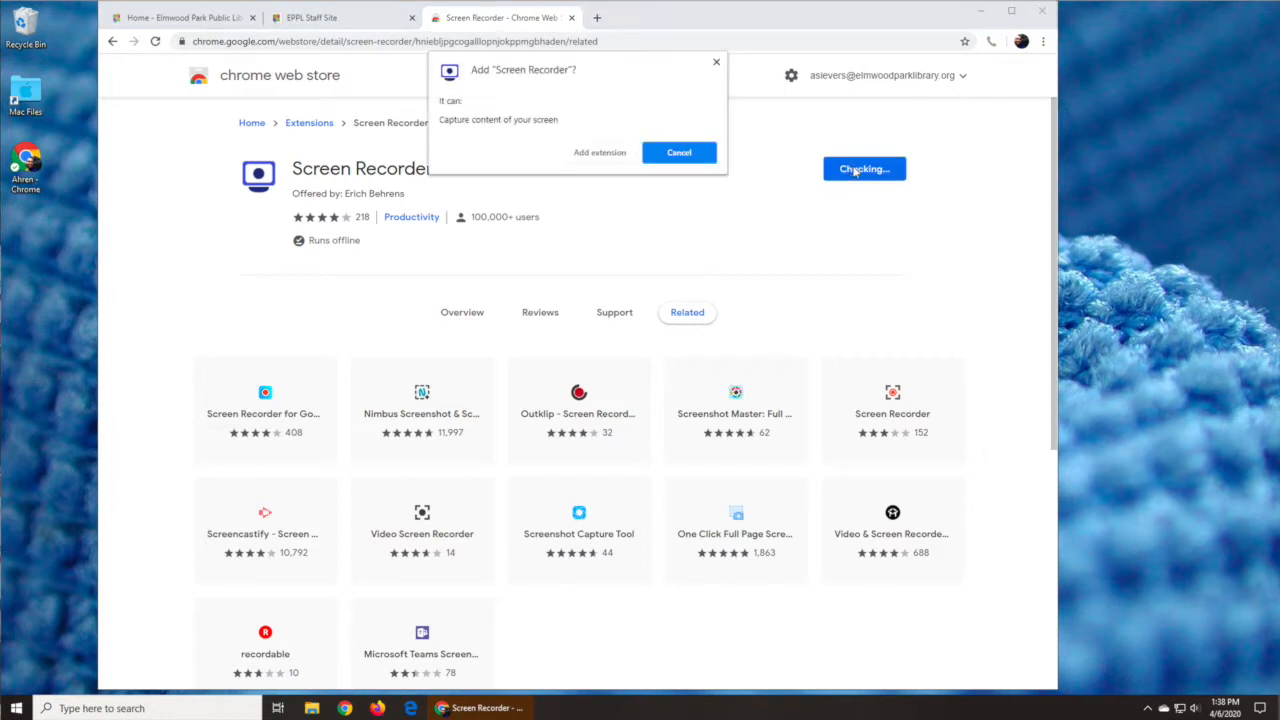
{"action": "left_click", "coordinate": [606, 155]}
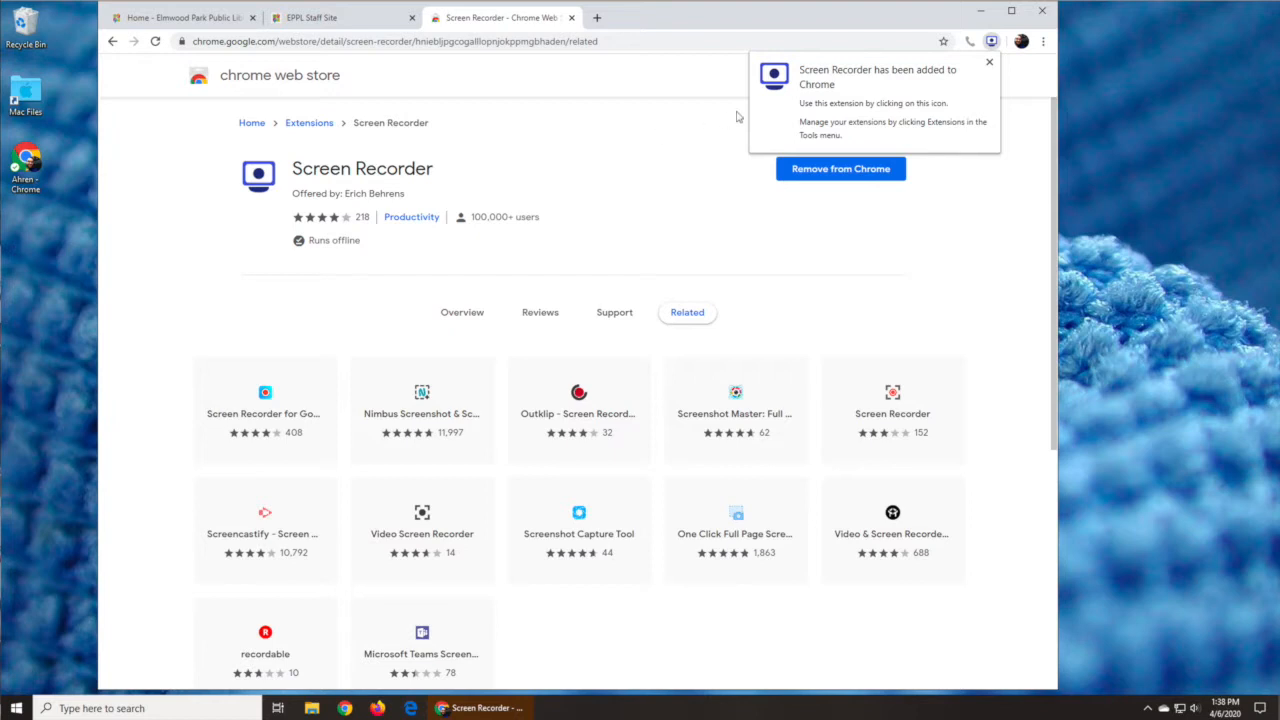
{"action": "left_click", "coordinate": [988, 64]}
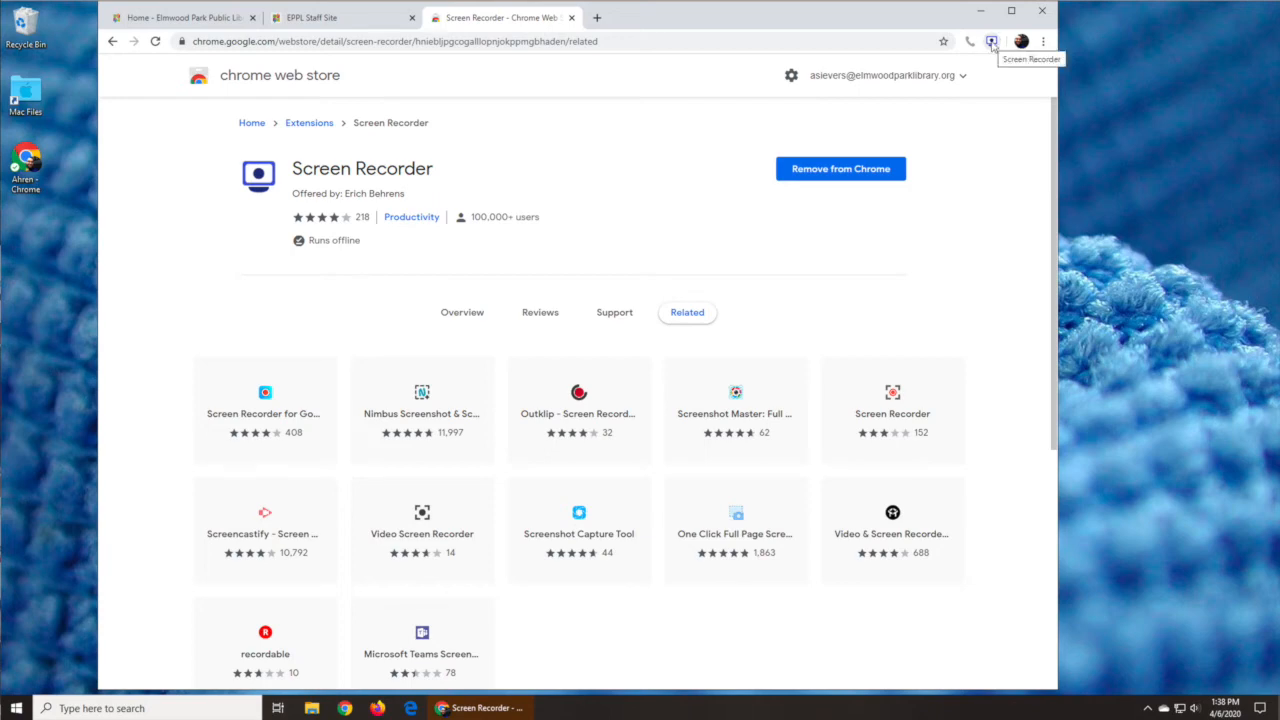
Launch the Screen Recorder extension and start a screen capture with microphone audio.
{"action": "left_click", "coordinate": [991, 42]}
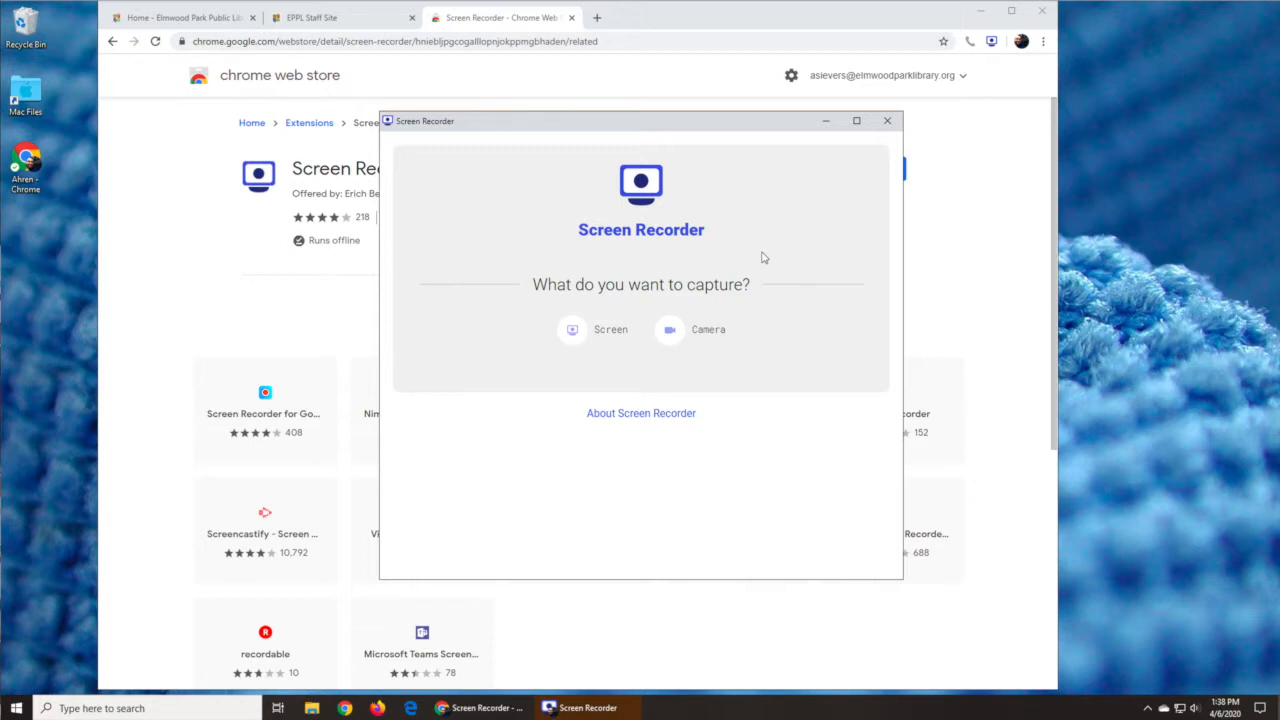
{"action": "left_click", "coordinate": [572, 334]}
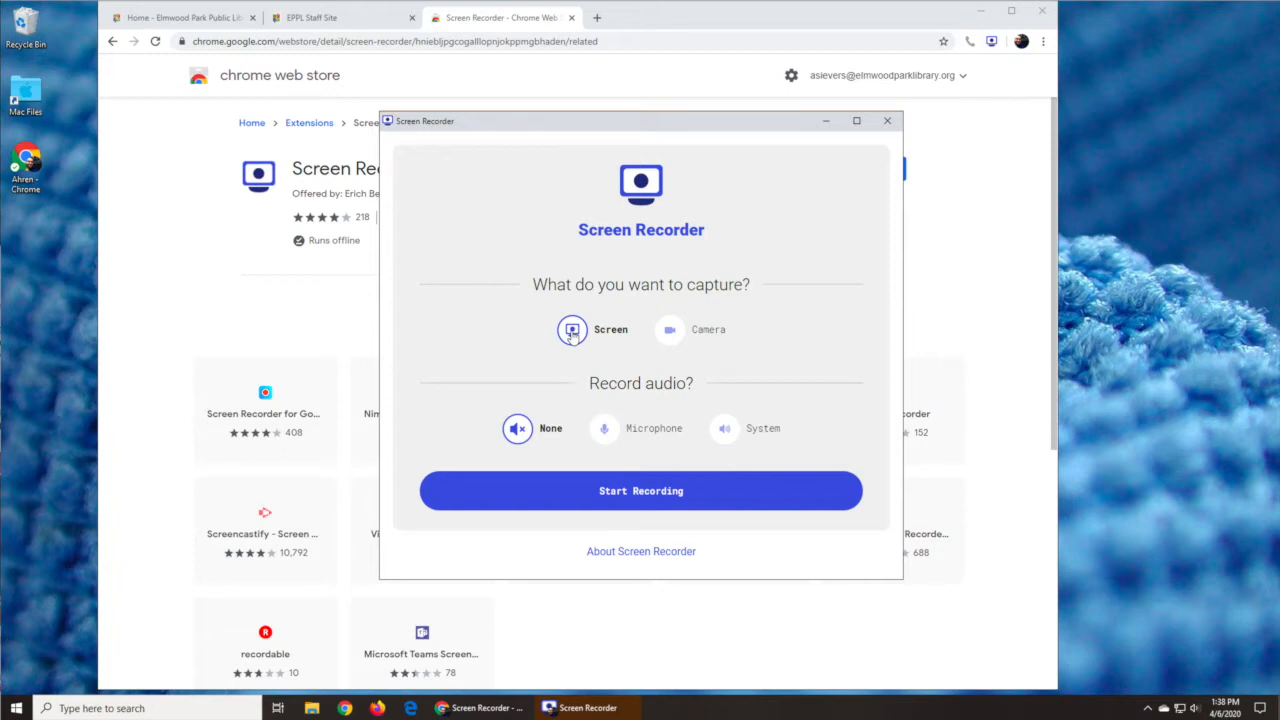
{"action": "left_click", "coordinate": [604, 430]}
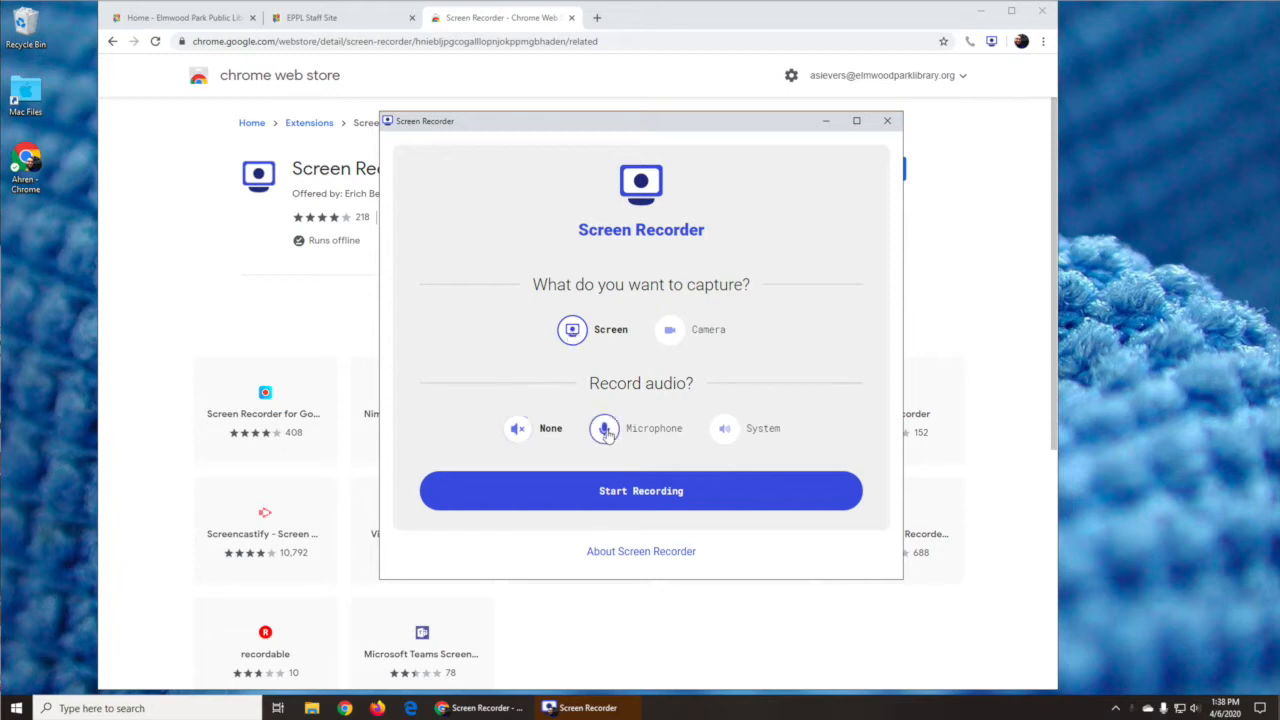
{"action": "left_click", "coordinate": [627, 494]}
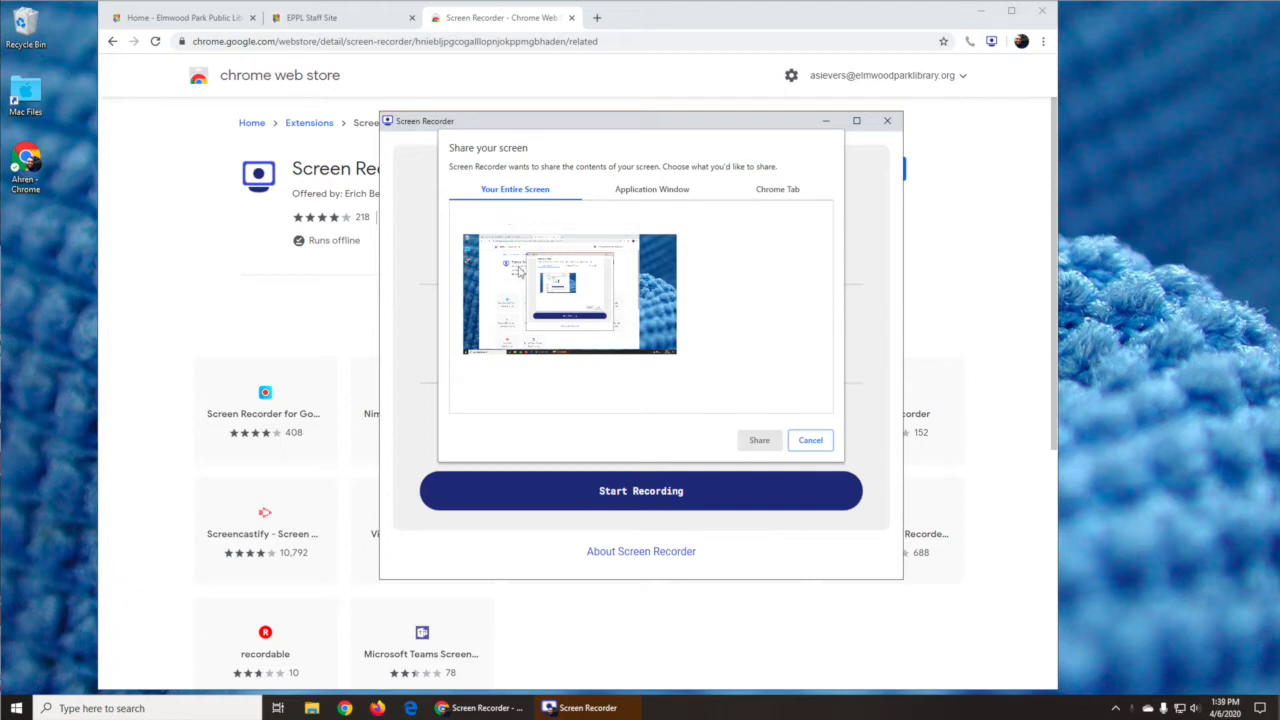
{"action": "left_click", "coordinate": [33, 22]}
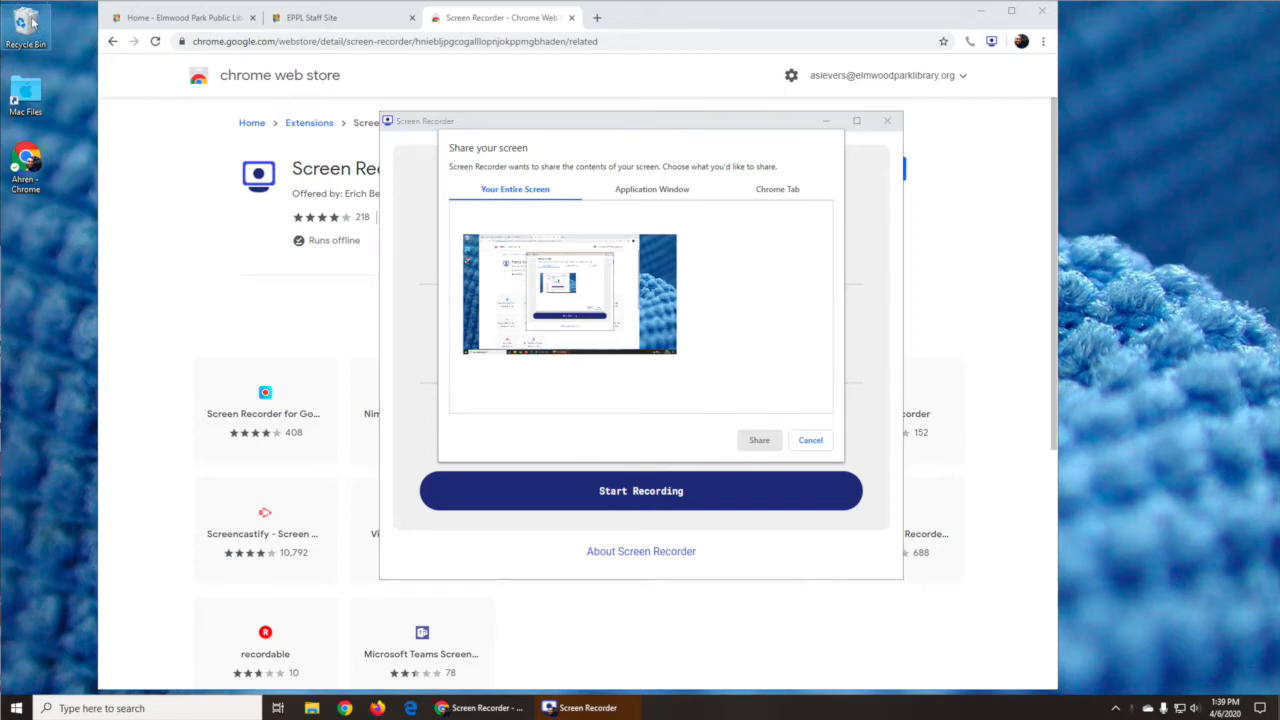
{"action": "left_click", "coordinate": [25, 89]}
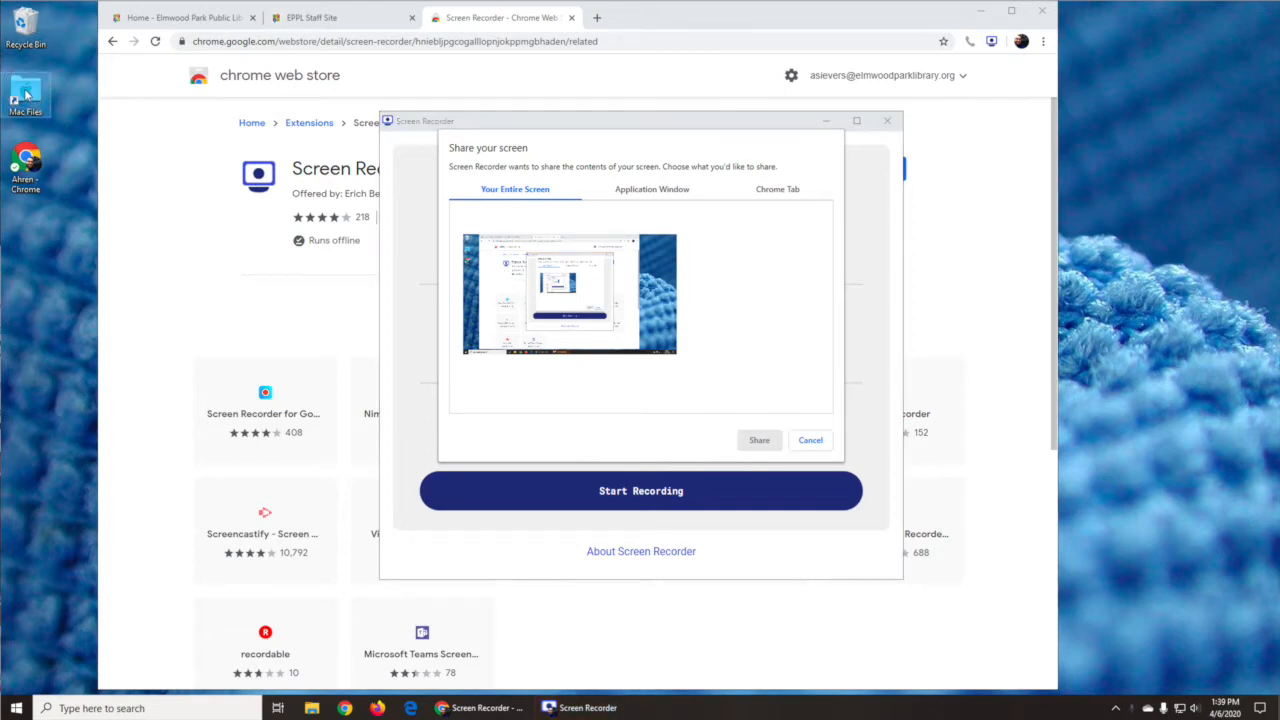
{"action": "right_click", "coordinate": [55, 327]}
{"action": "left_click", "coordinate": [770, 714]}
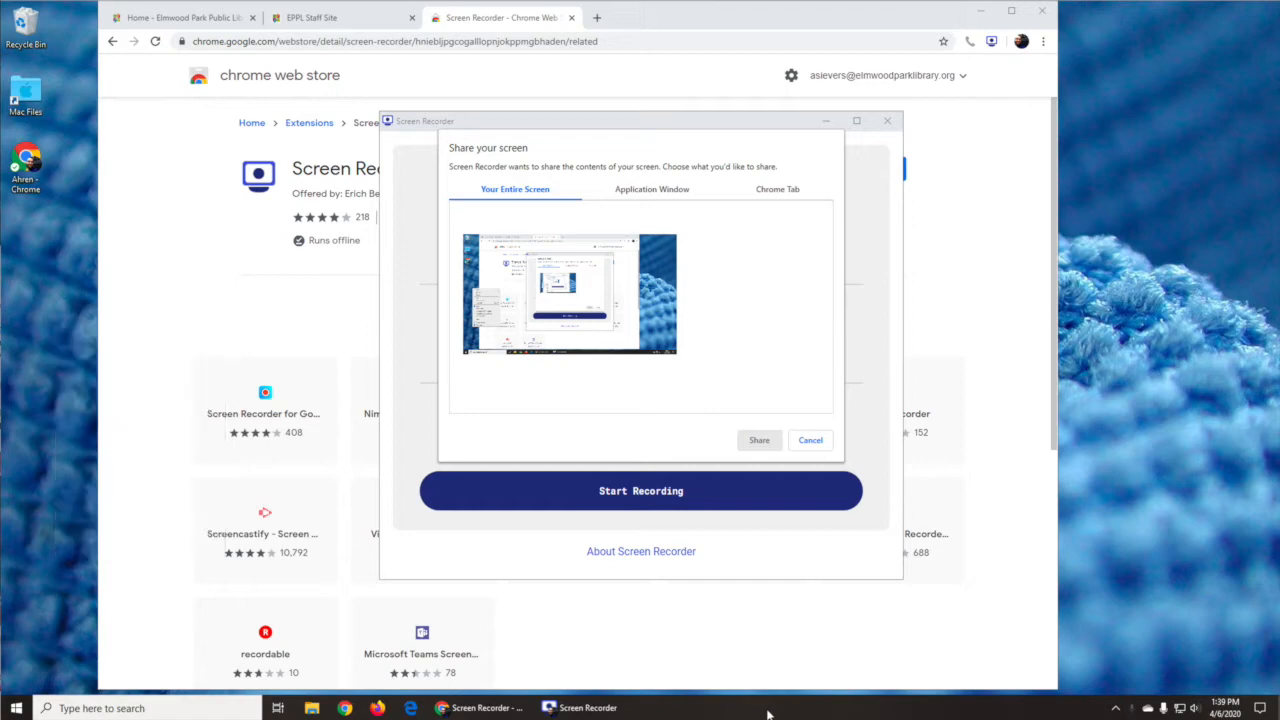
Review the application window and Chrome tab sharing options, including the Elmwood Park Public Library home page and EPPL Staff Site tabs.
{"action": "left_click", "coordinate": [651, 191]}
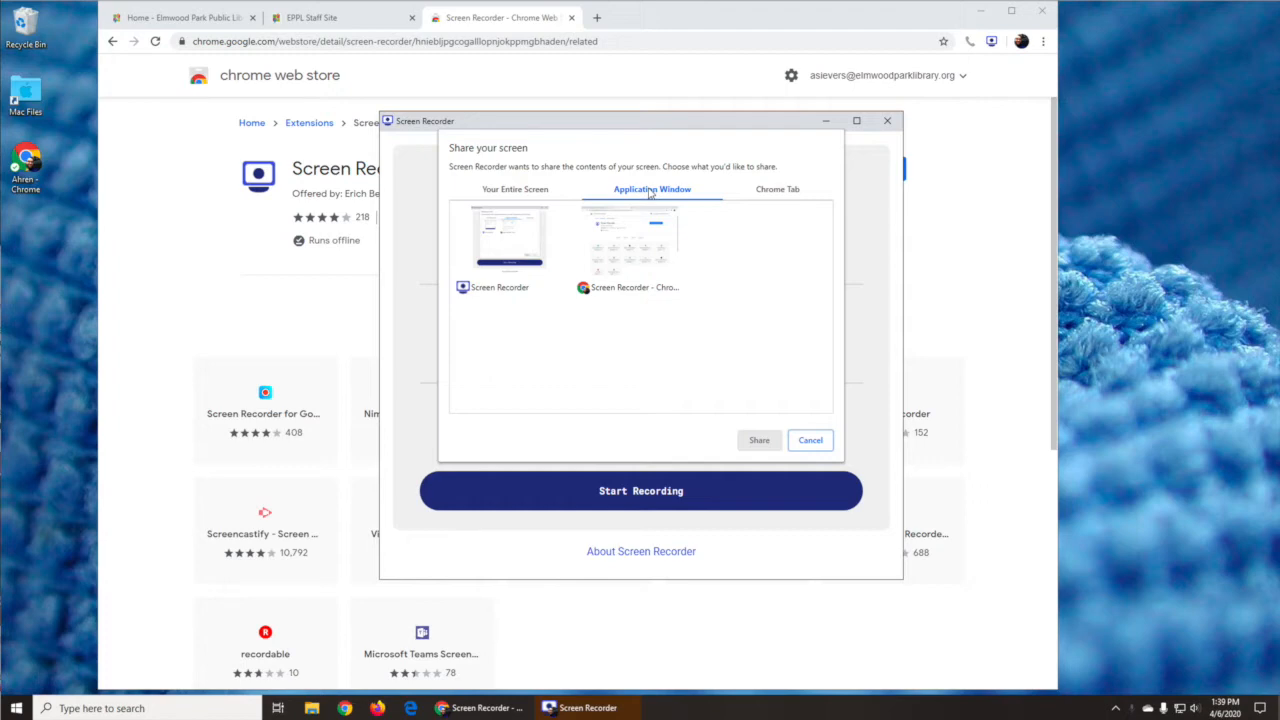
{"action": "left_click", "coordinate": [778, 193]}
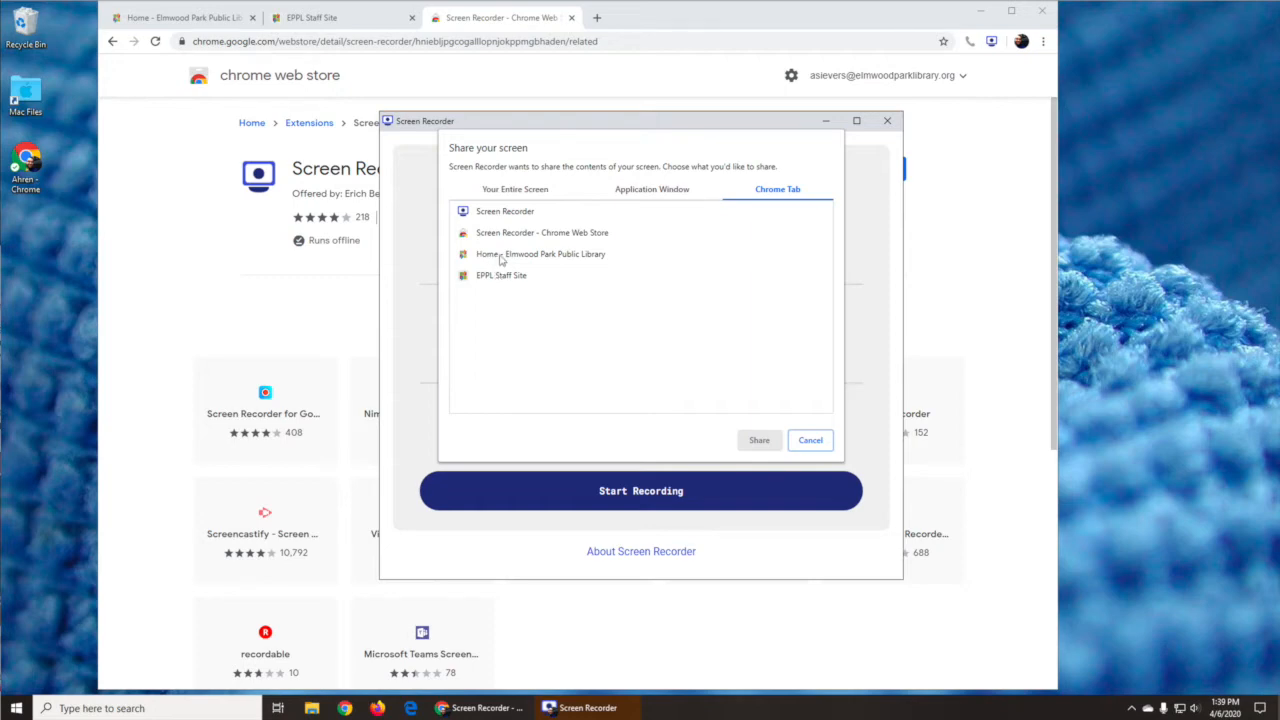
{"action": "left_click", "coordinate": [502, 258]}
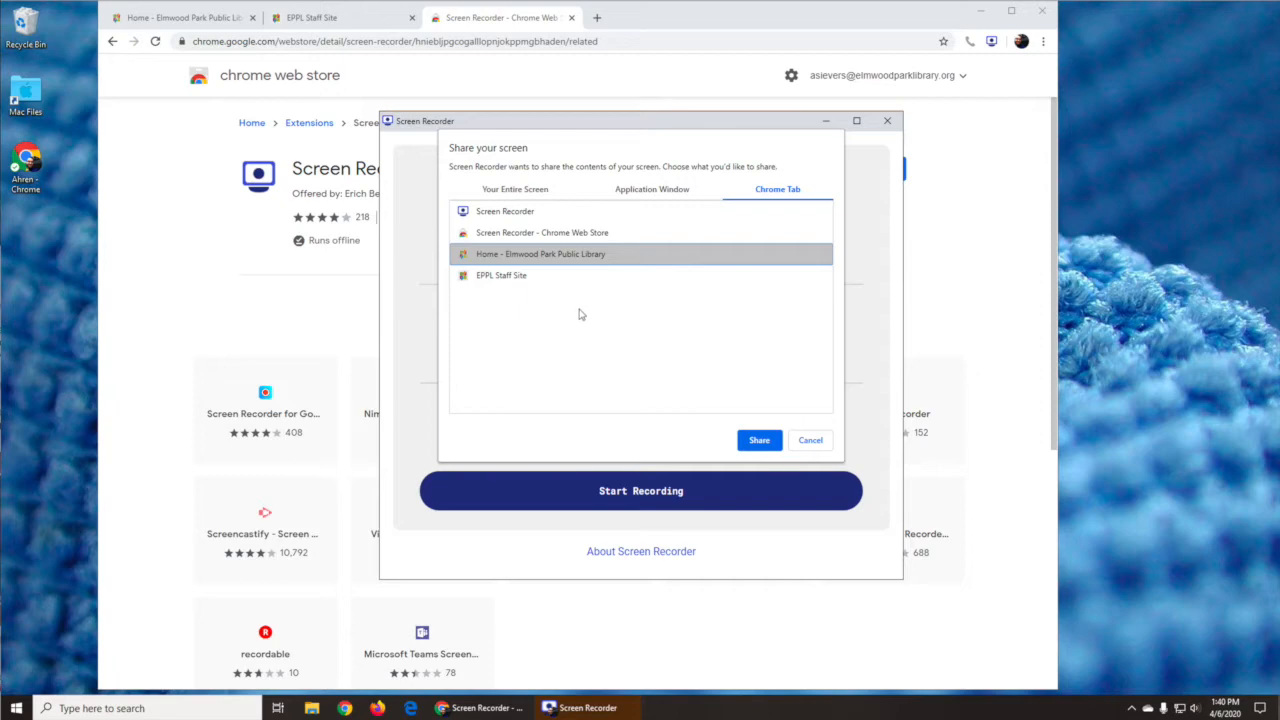
{"action": "left_click", "coordinate": [507, 279]}
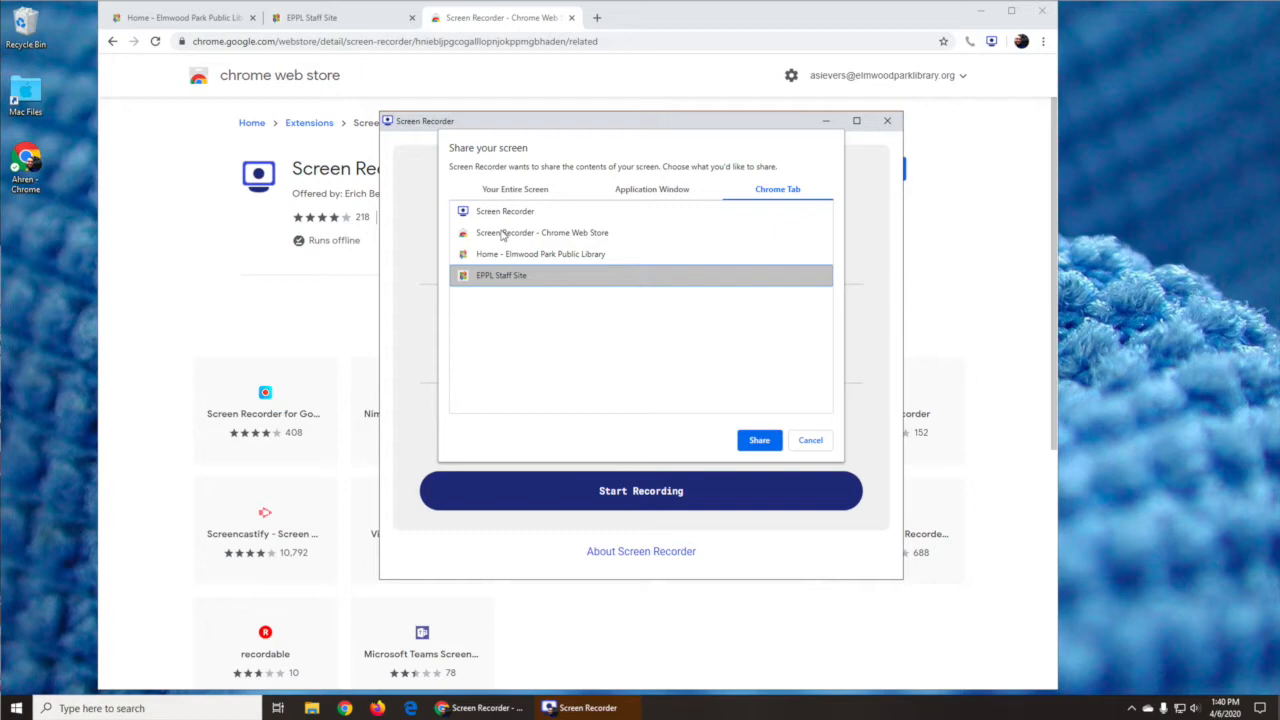
{"action": "left_click", "coordinate": [651, 189]}
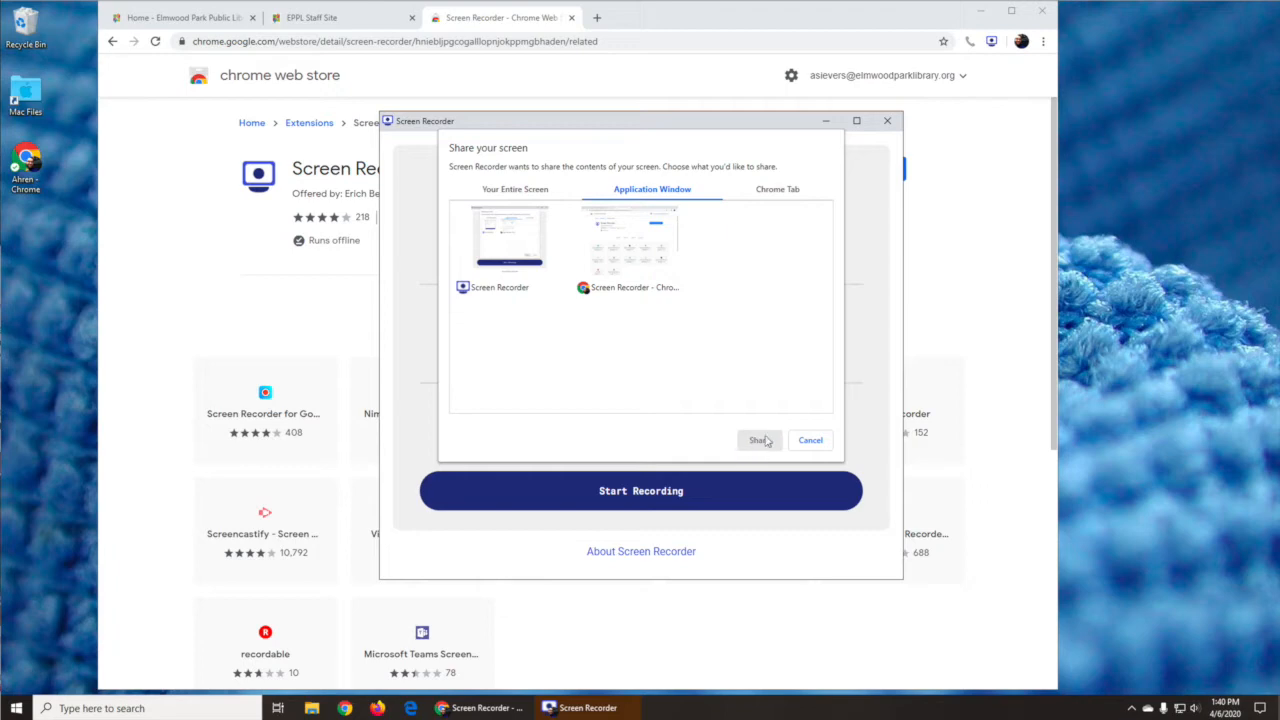
Choose the entire screen as the capture source and share it to begin recording.
{"action": "left_click", "coordinate": [507, 190]}
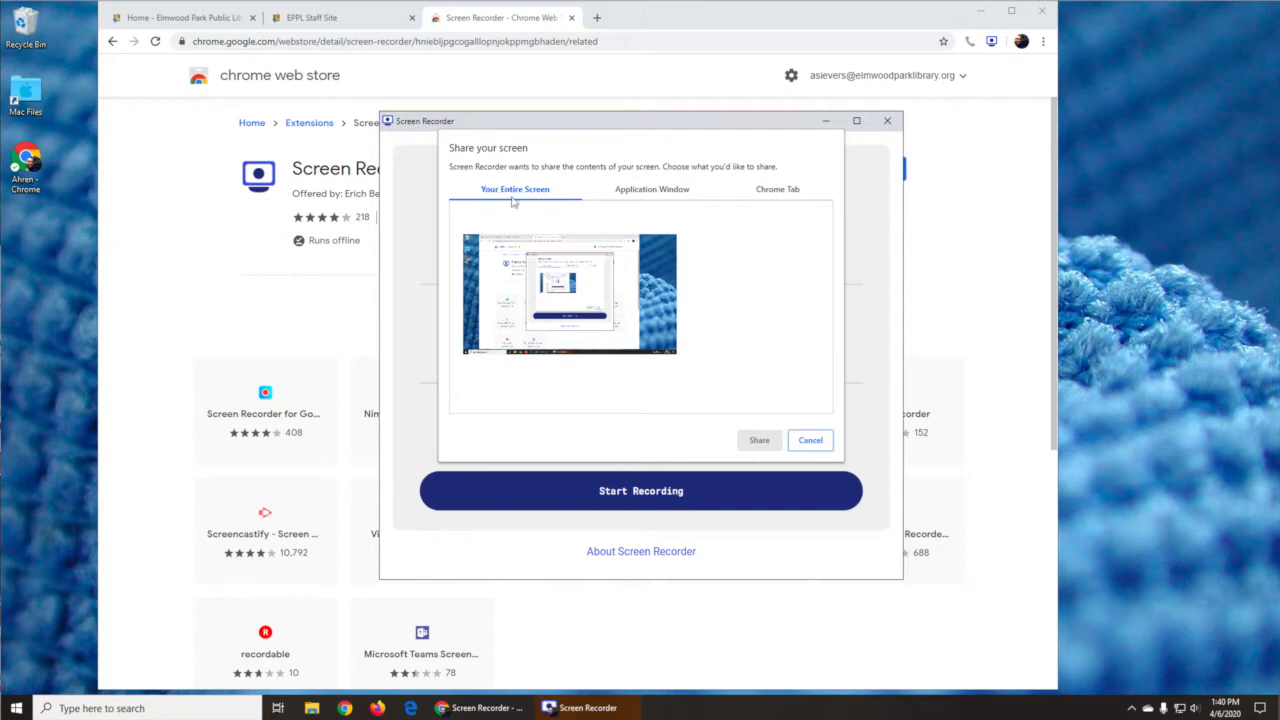
{"action": "left_click", "coordinate": [567, 300]}
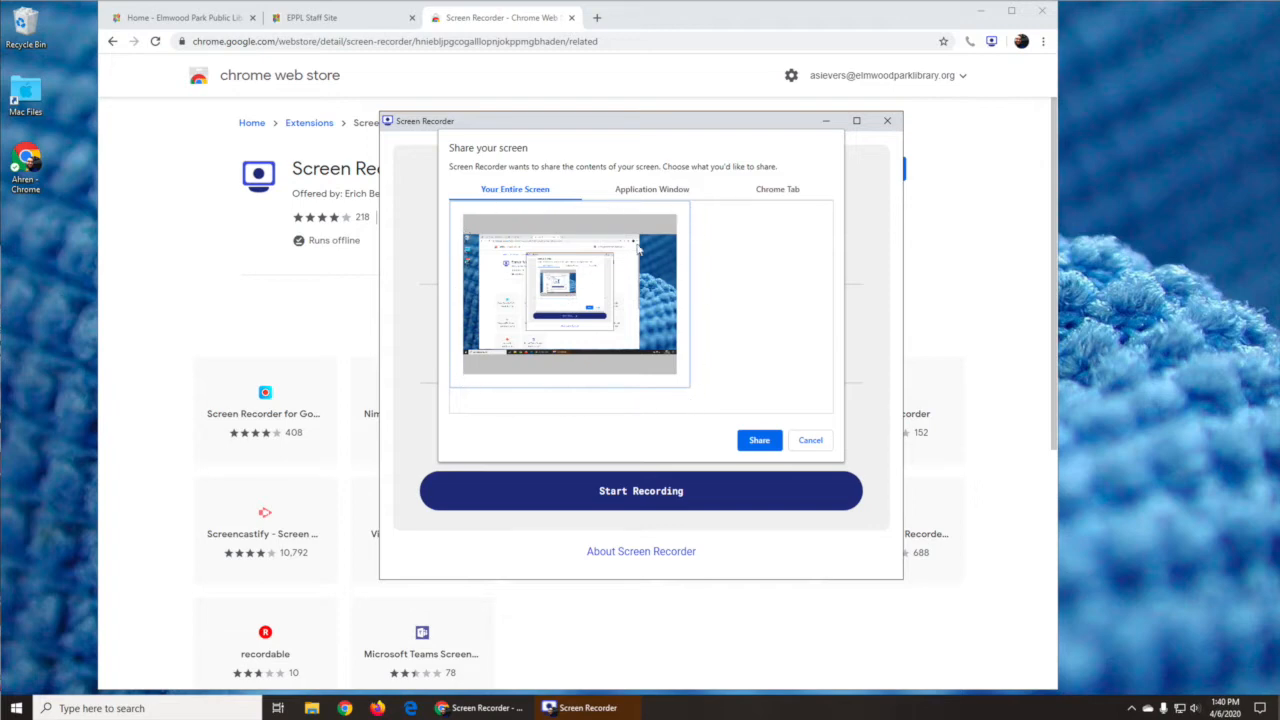
{"action": "left_click", "coordinate": [758, 443]}
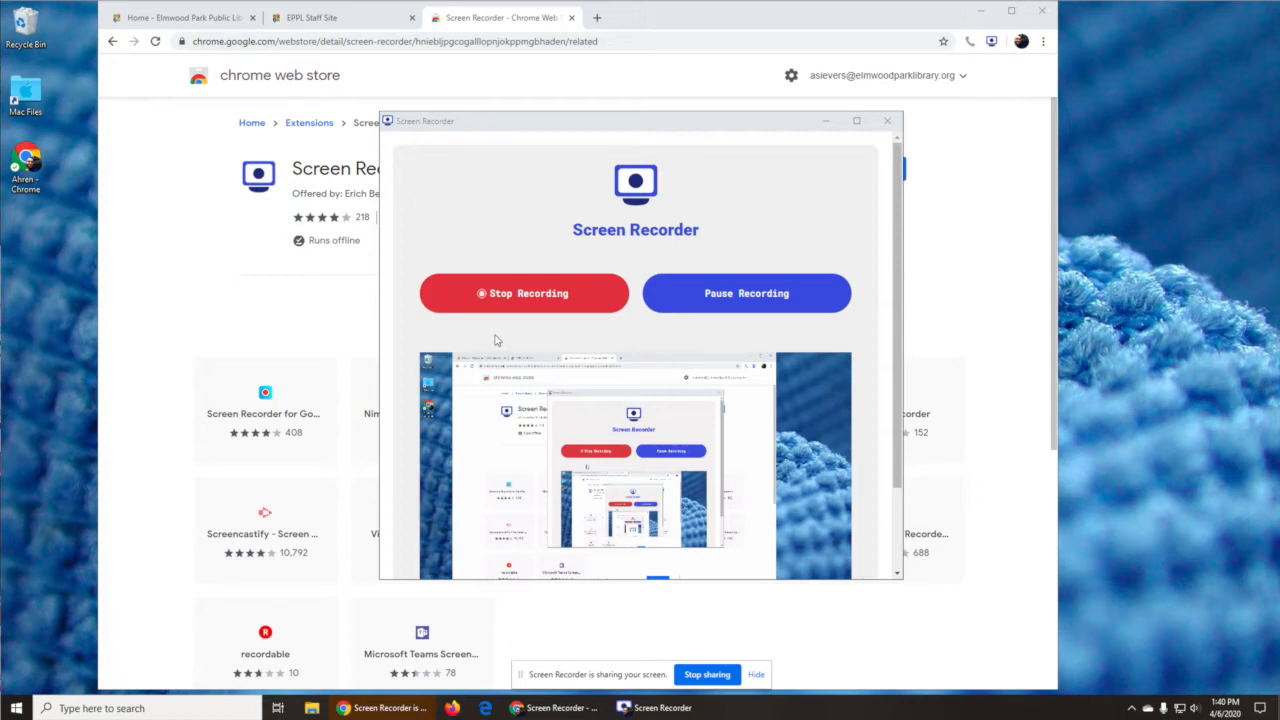
Minimize the recorder window and hide the screen-sharing notice so neither covers the recorded screen.
{"action": "left_click", "coordinate": [635, 126]}
{"action": "left_click_drag", "start_coordinate": [636, 108], "coordinate": [608, 94]}
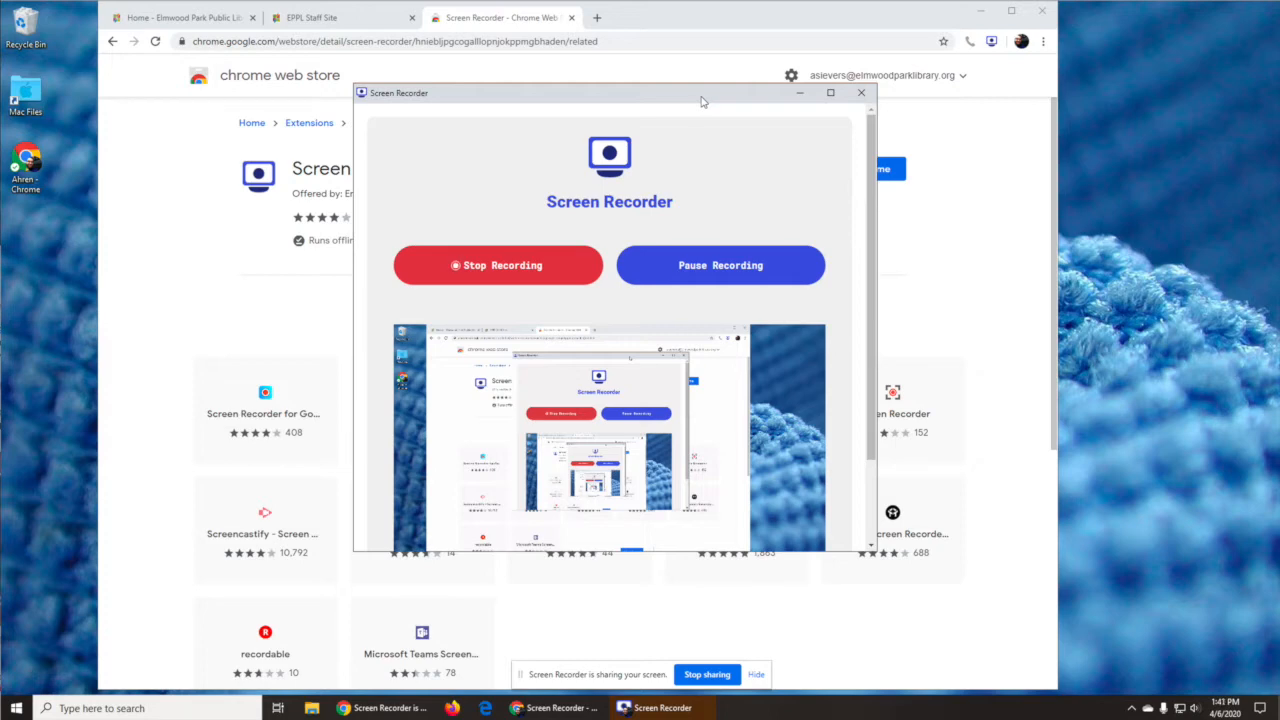
{"action": "left_click", "coordinate": [801, 94]}
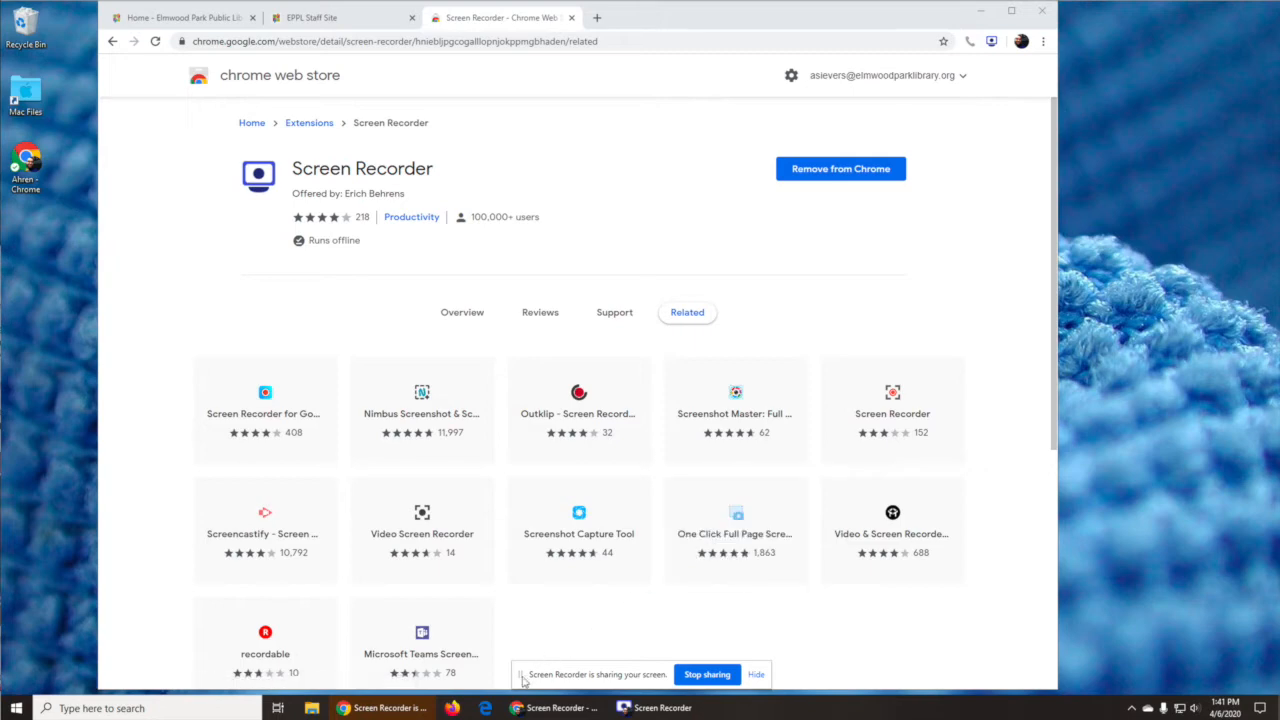
{"action": "left_click_drag", "start_coordinate": [520, 678], "coordinate": [514, 600]}
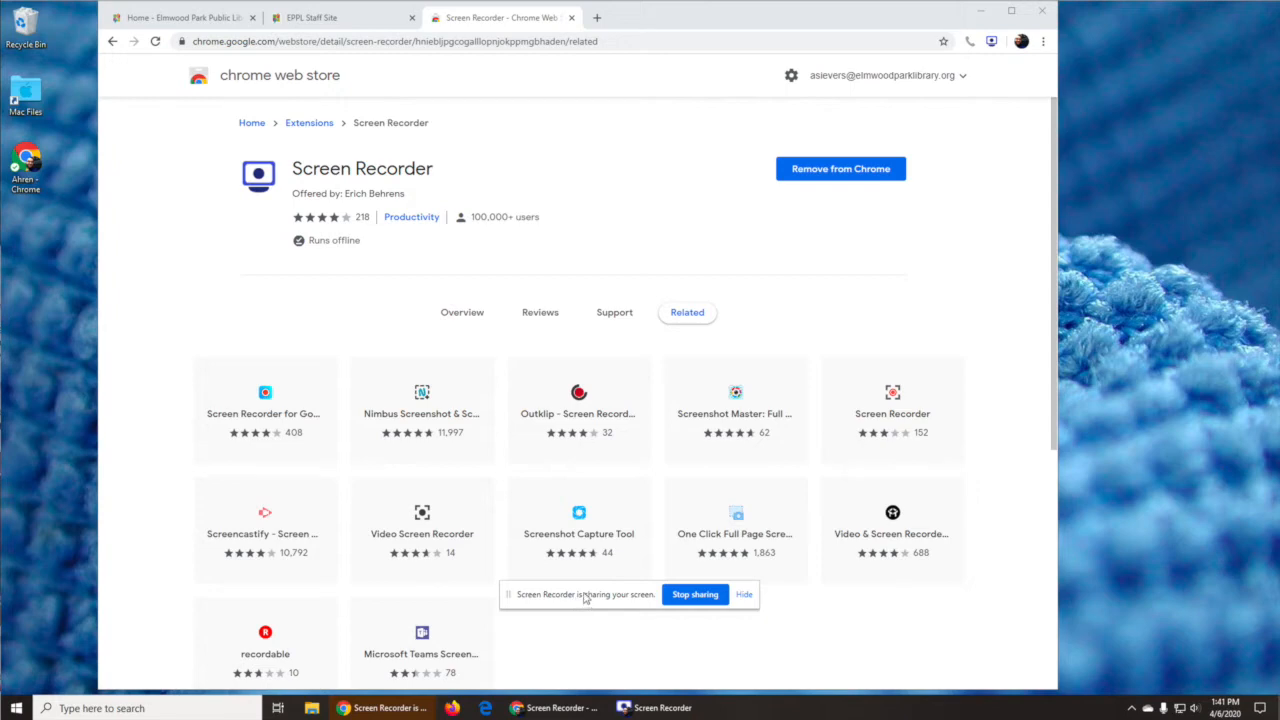
{"action": "left_click", "coordinate": [745, 595]}
{"action": "mouse_move", "coordinate": [700, 581]}
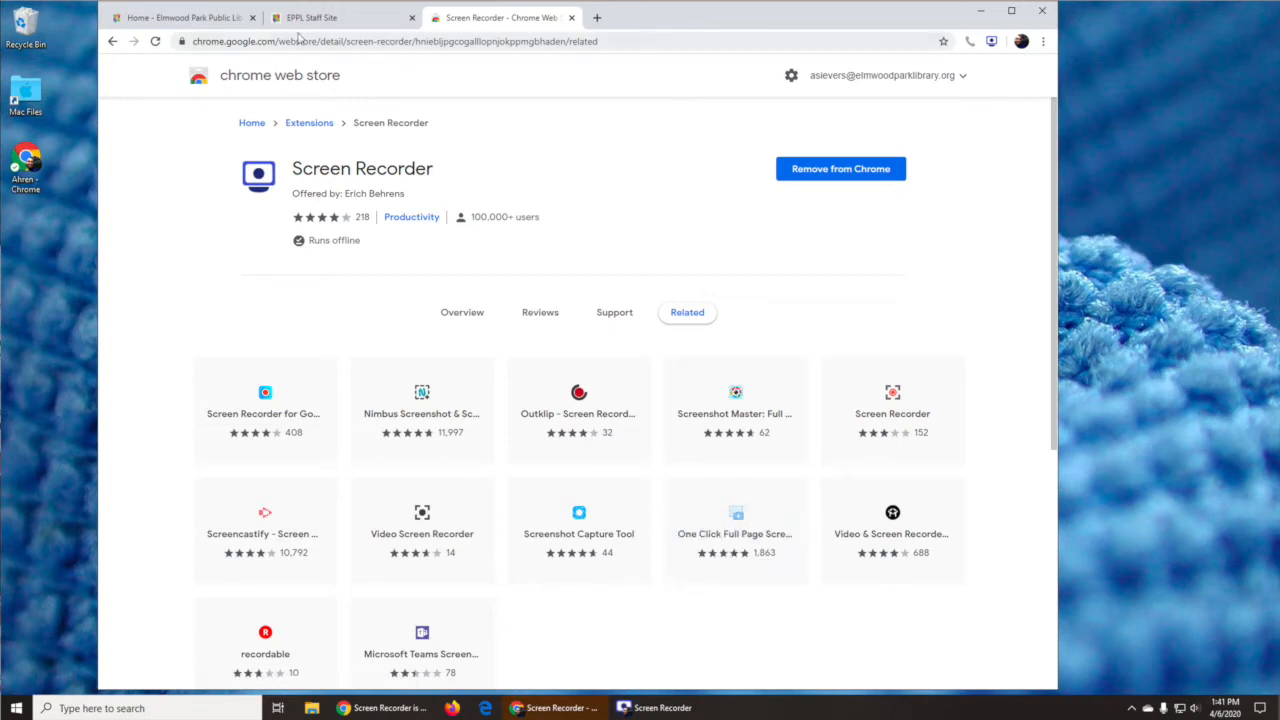
Visit the library website's Hours & Closing Dates and National Library Week pages while recording, and return to its home page.
{"action": "left_click", "coordinate": [185, 18]}
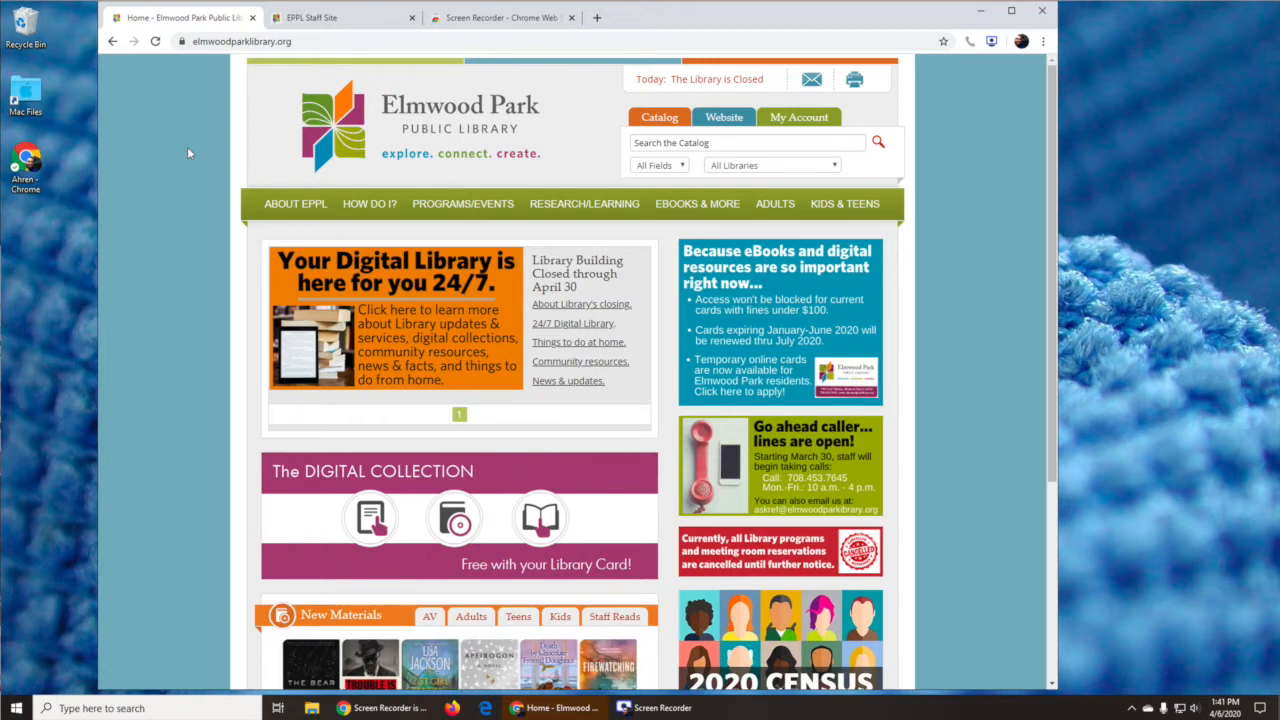
{"action": "mouse_move", "coordinate": [296, 206]}
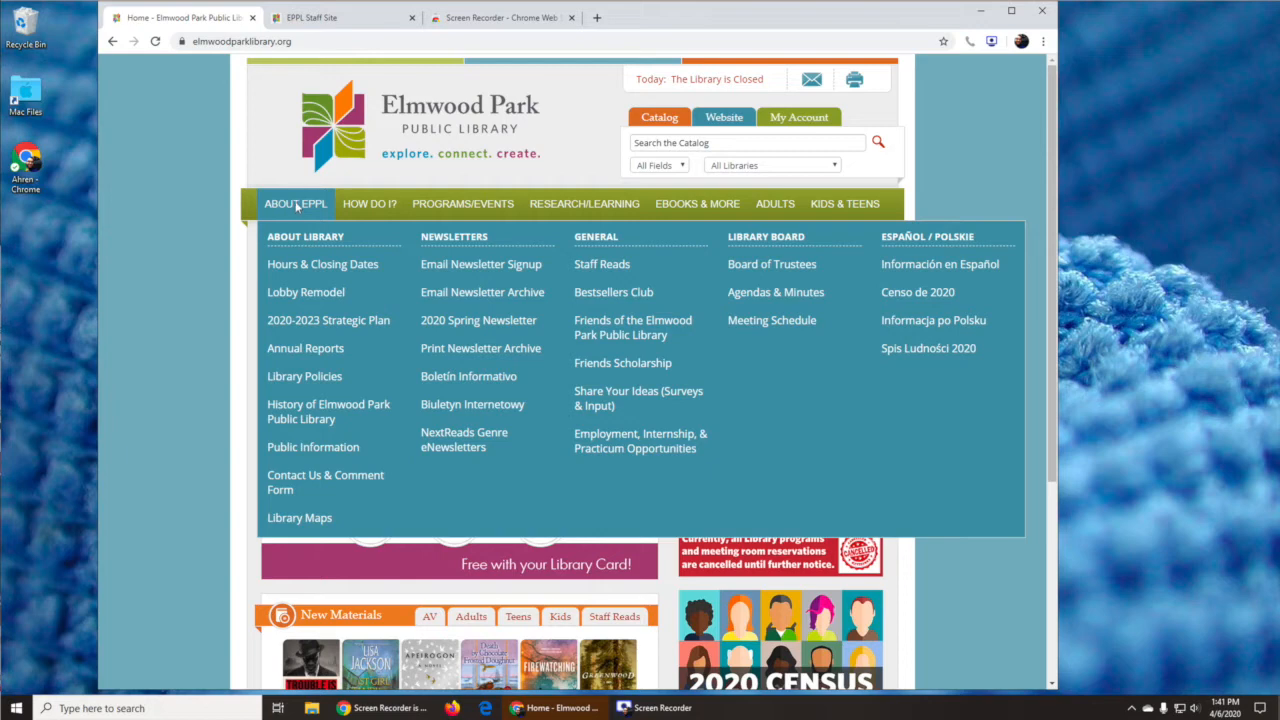
{"action": "left_click", "coordinate": [311, 264]}
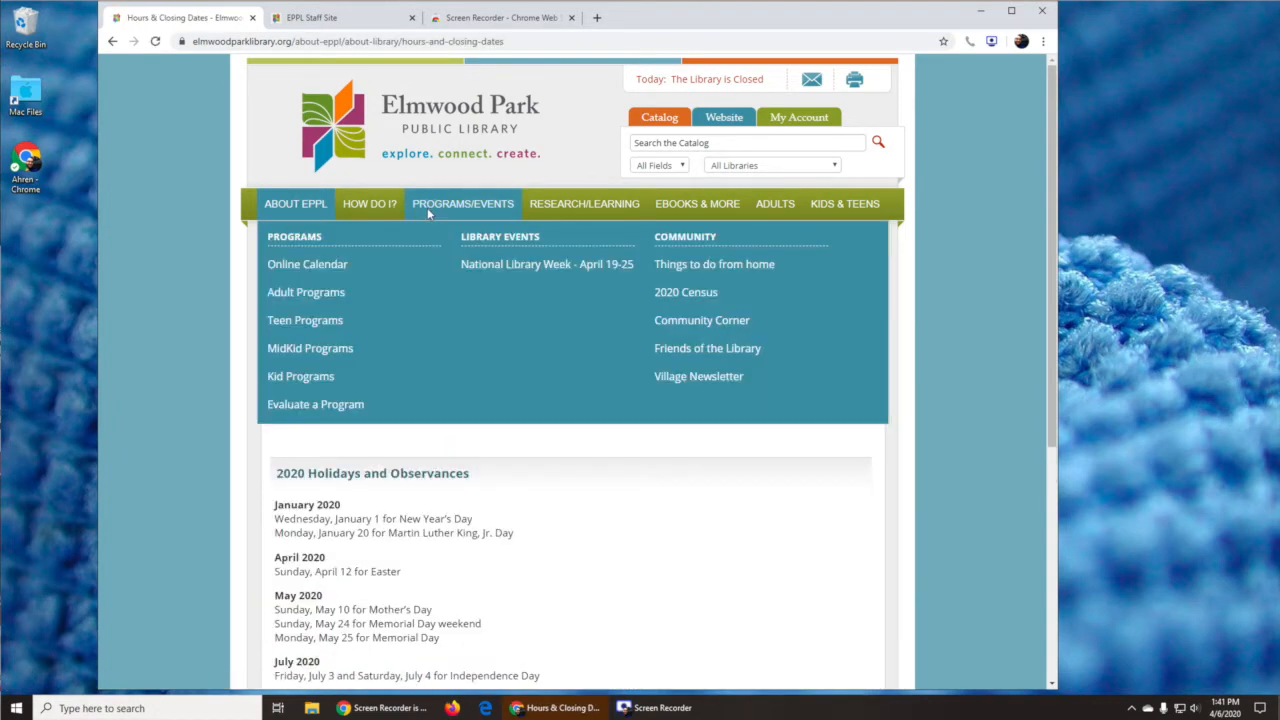
{"action": "mouse_move", "coordinate": [449, 206]}
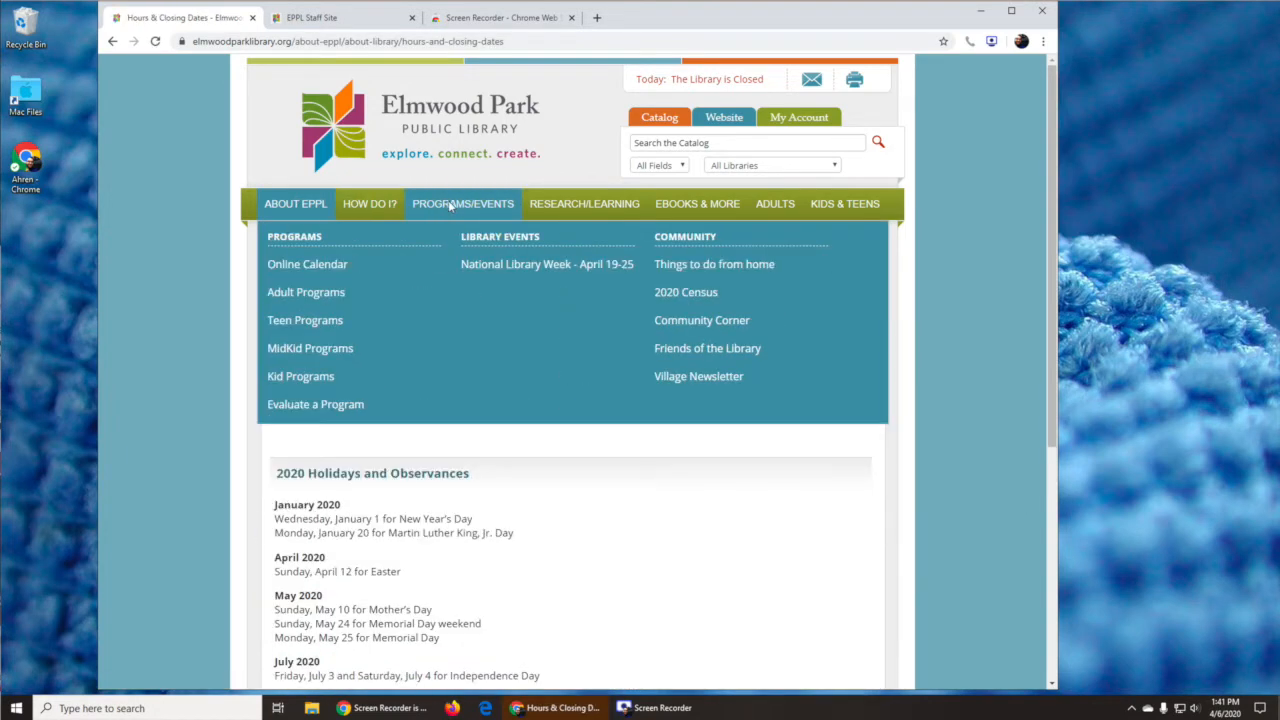
{"action": "left_click", "coordinate": [493, 267]}
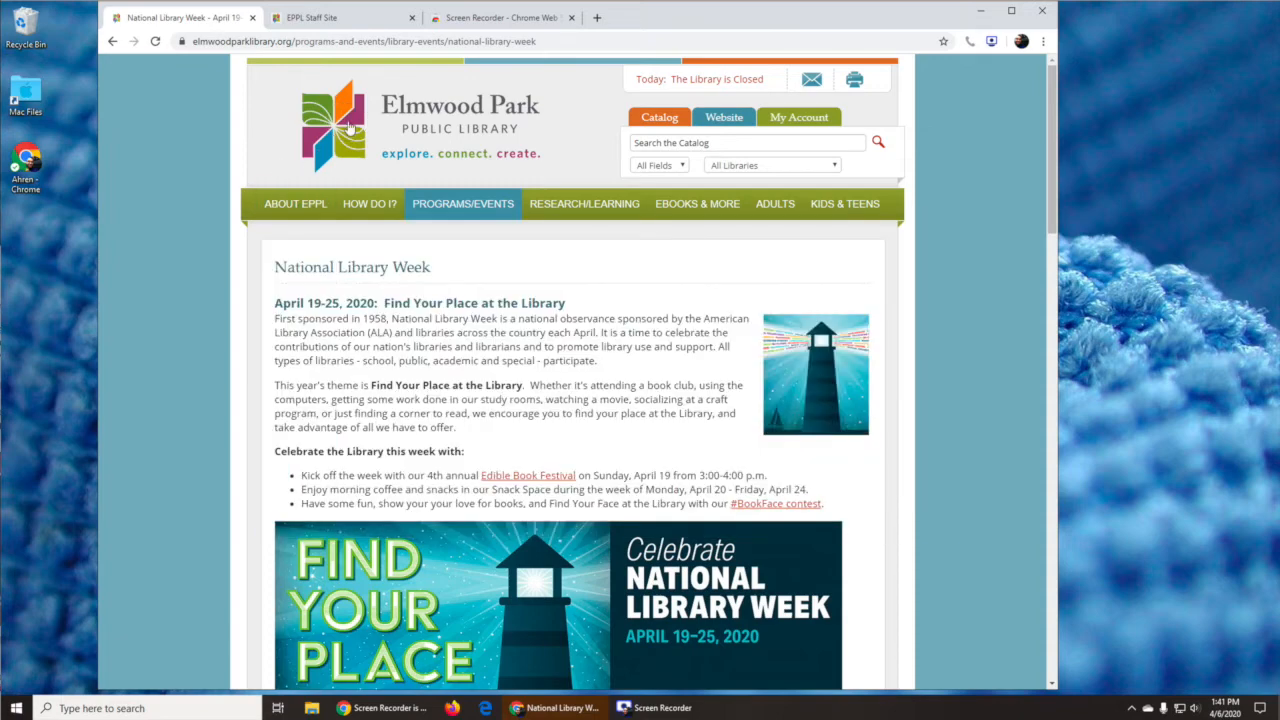
{"action": "left_click", "coordinate": [350, 125]}
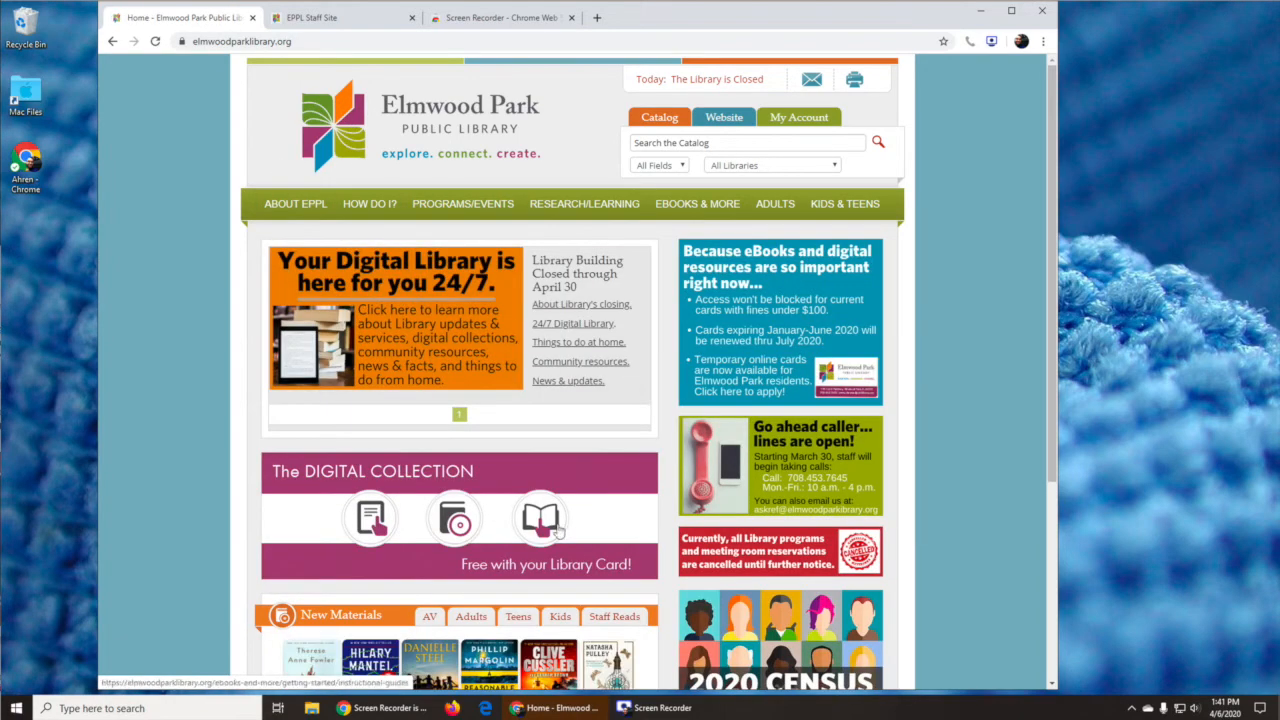
Bring back the Screen Recorder window and stop the recording.
{"action": "mouse_move", "coordinate": [666, 712]}
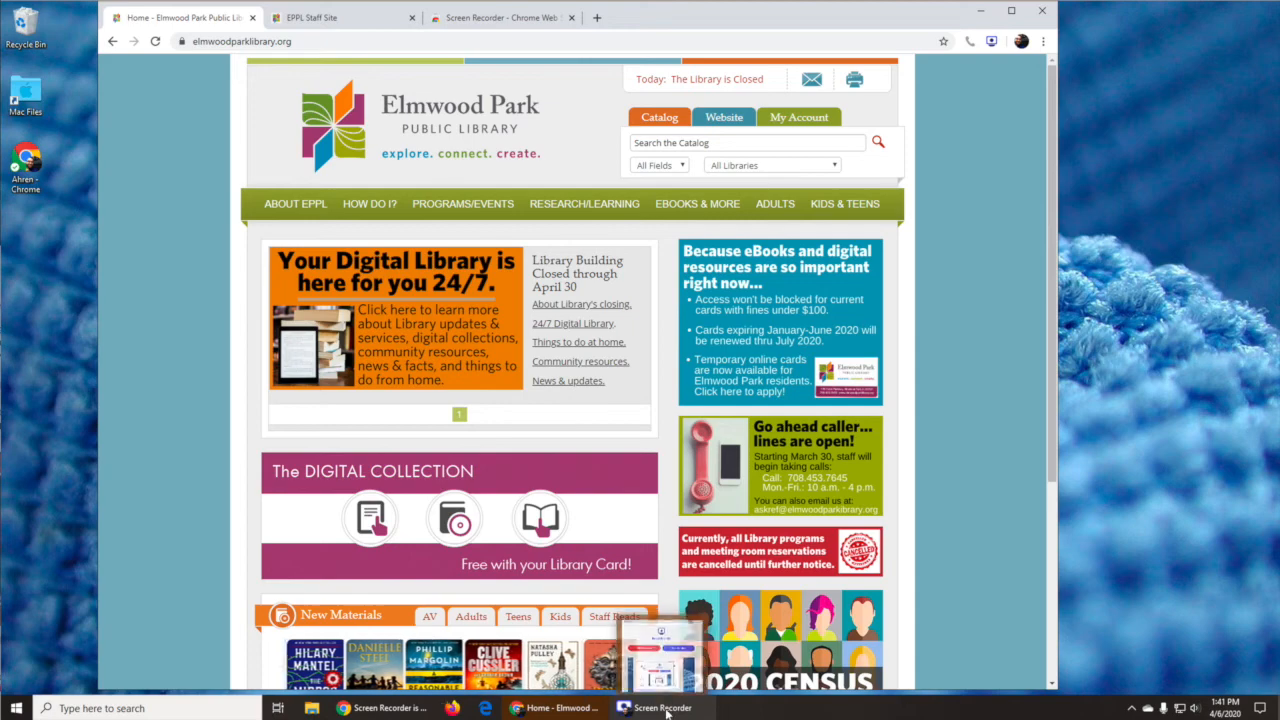
{"action": "left_click", "coordinate": [662, 708]}
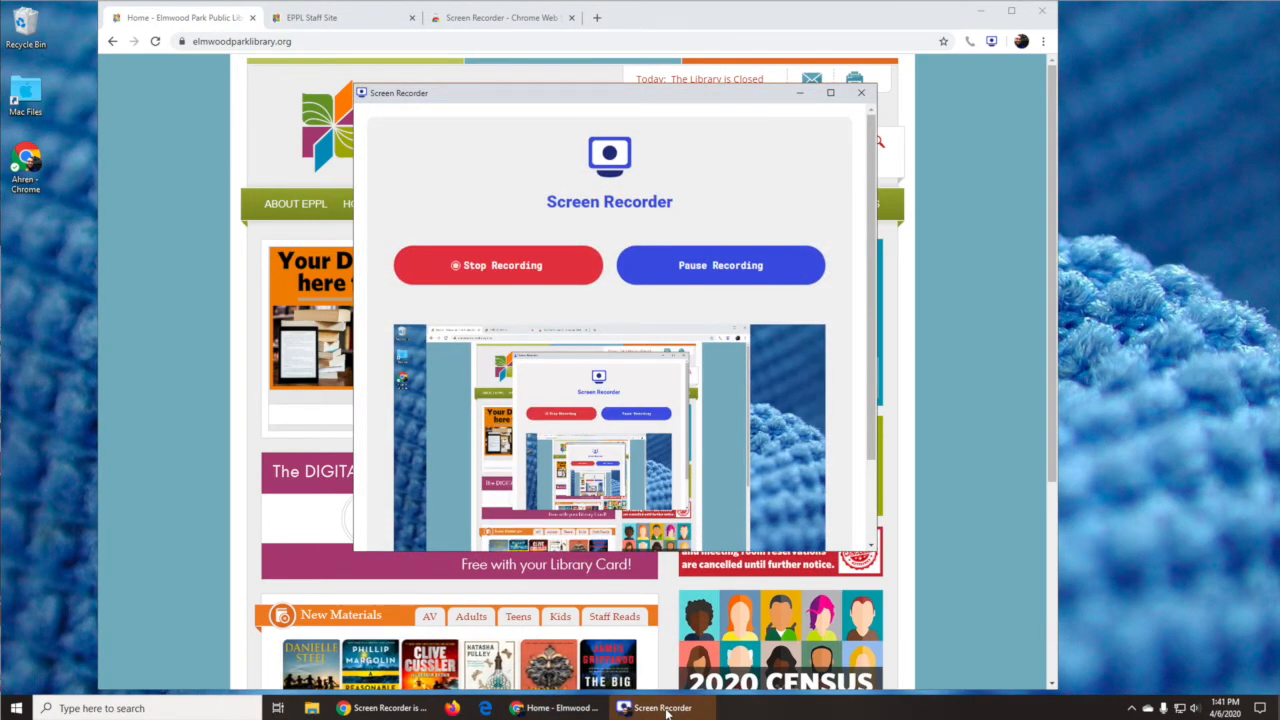
{"action": "left_click", "coordinate": [496, 266]}
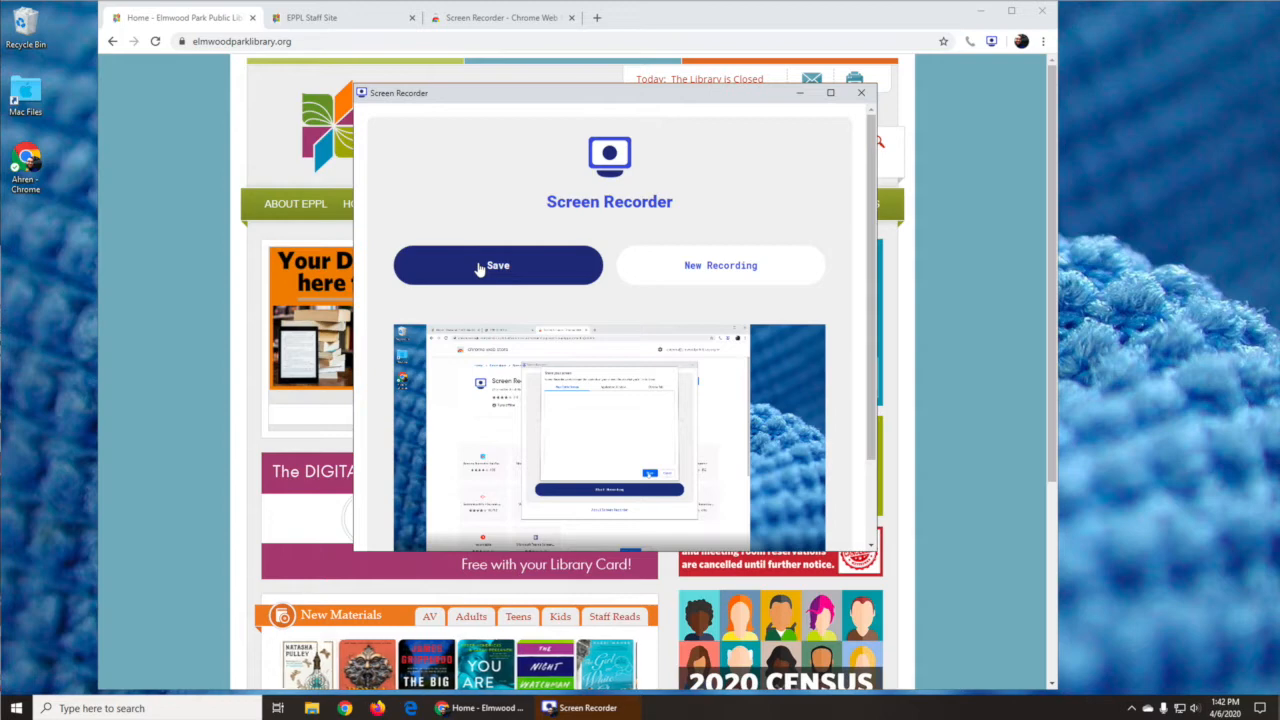
Save the finished recording and show the downloaded screen-capture.webm file in its folder.
{"action": "left_click", "coordinate": [478, 268]}
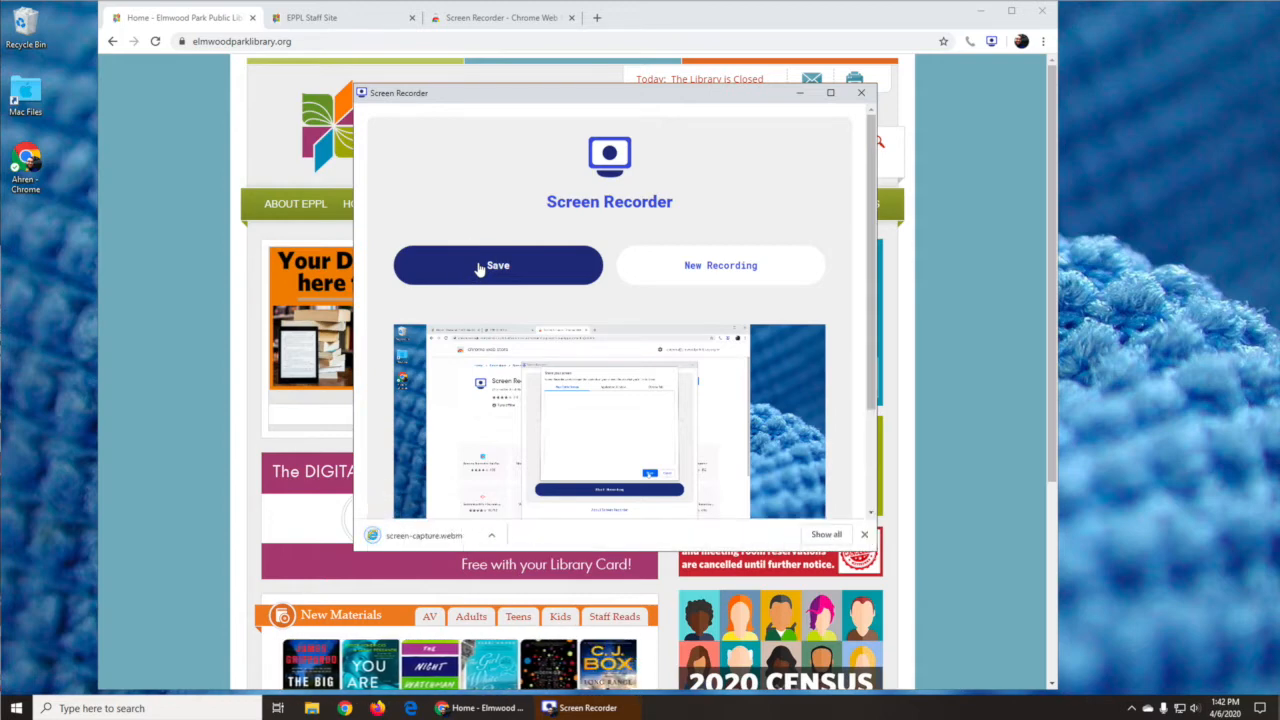
{"action": "left_click", "coordinate": [491, 535]}
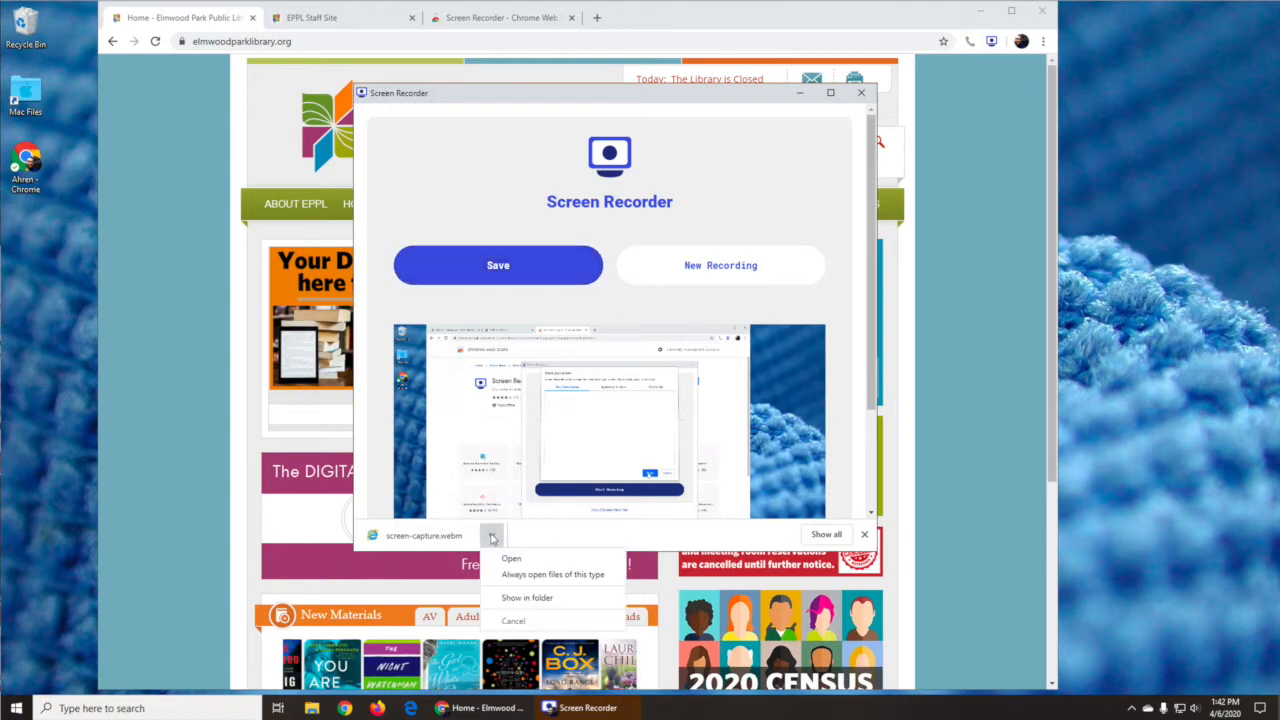
{"action": "left_click", "coordinate": [526, 598]}
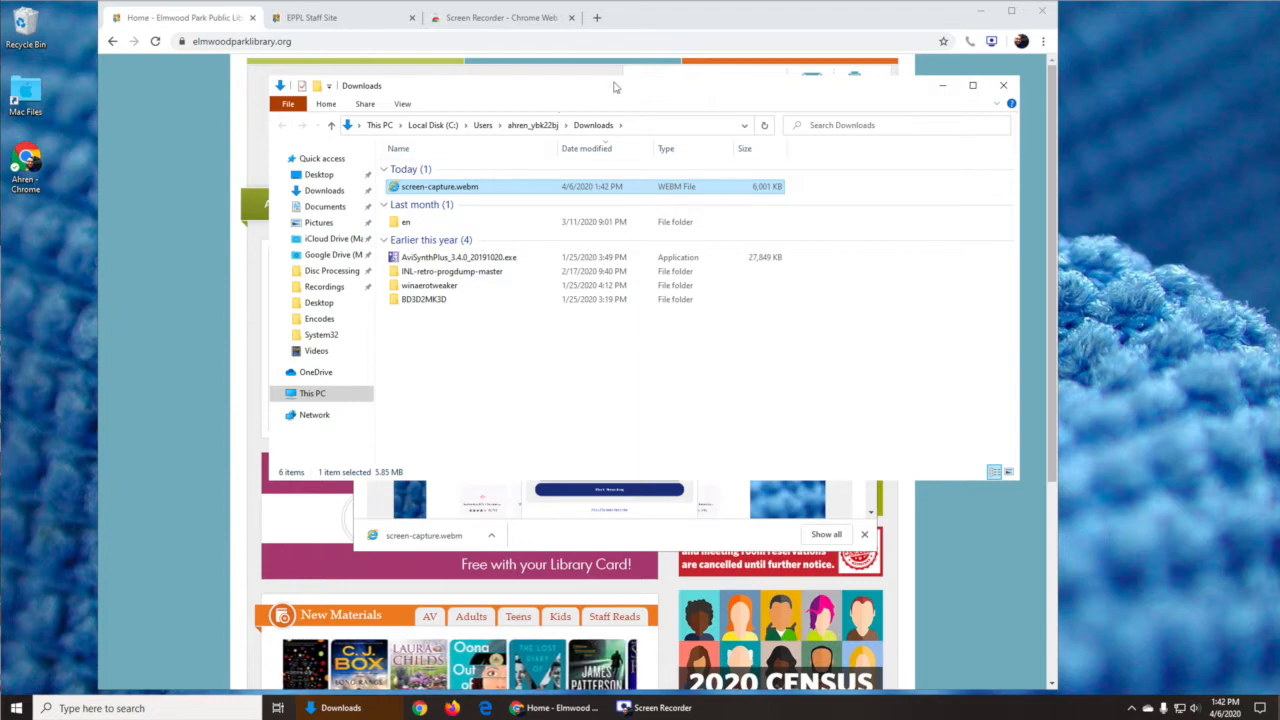
Move the Downloads window aside, open screen-capture.webm in the Chrome window and pause its playback.
{"action": "left_click_drag", "start_coordinate": [617, 93], "coordinate": [938, 97]}
{"action": "left_click_drag", "start_coordinate": [722, 195], "coordinate": [146, 200]}
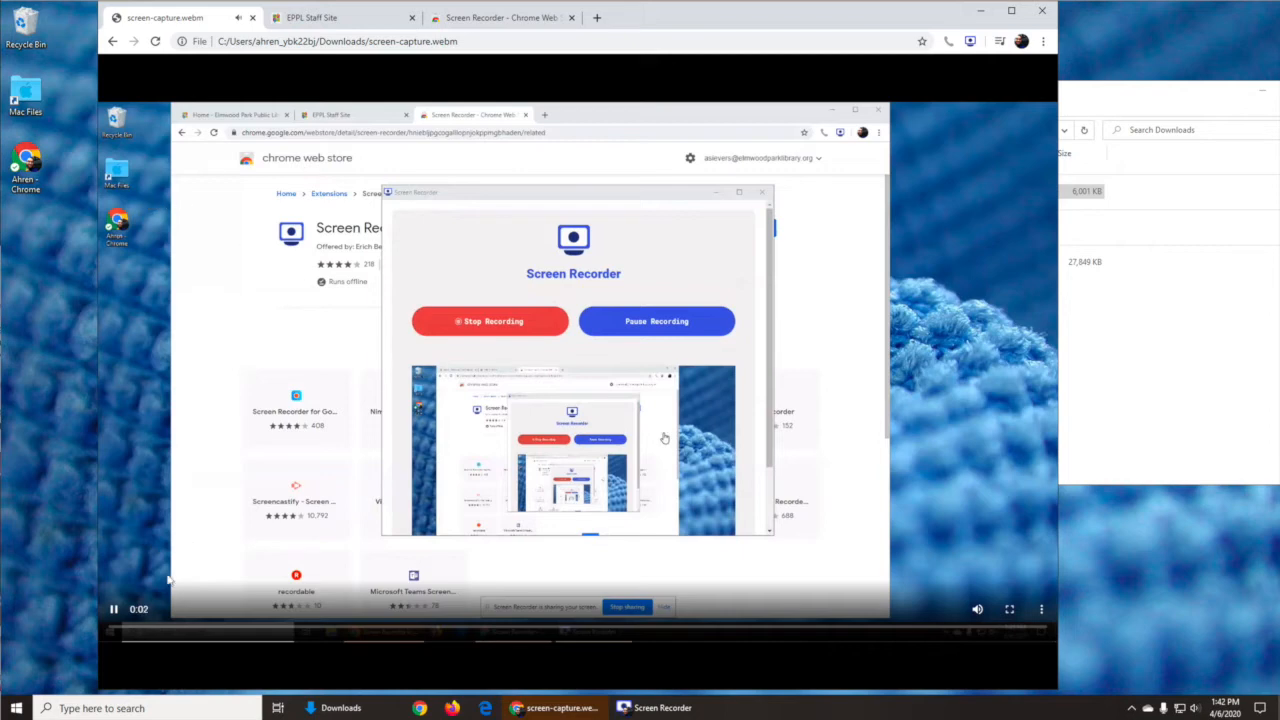
{"action": "left_click", "coordinate": [114, 610]}
{"action": "left_click", "coordinate": [1150, 351]}
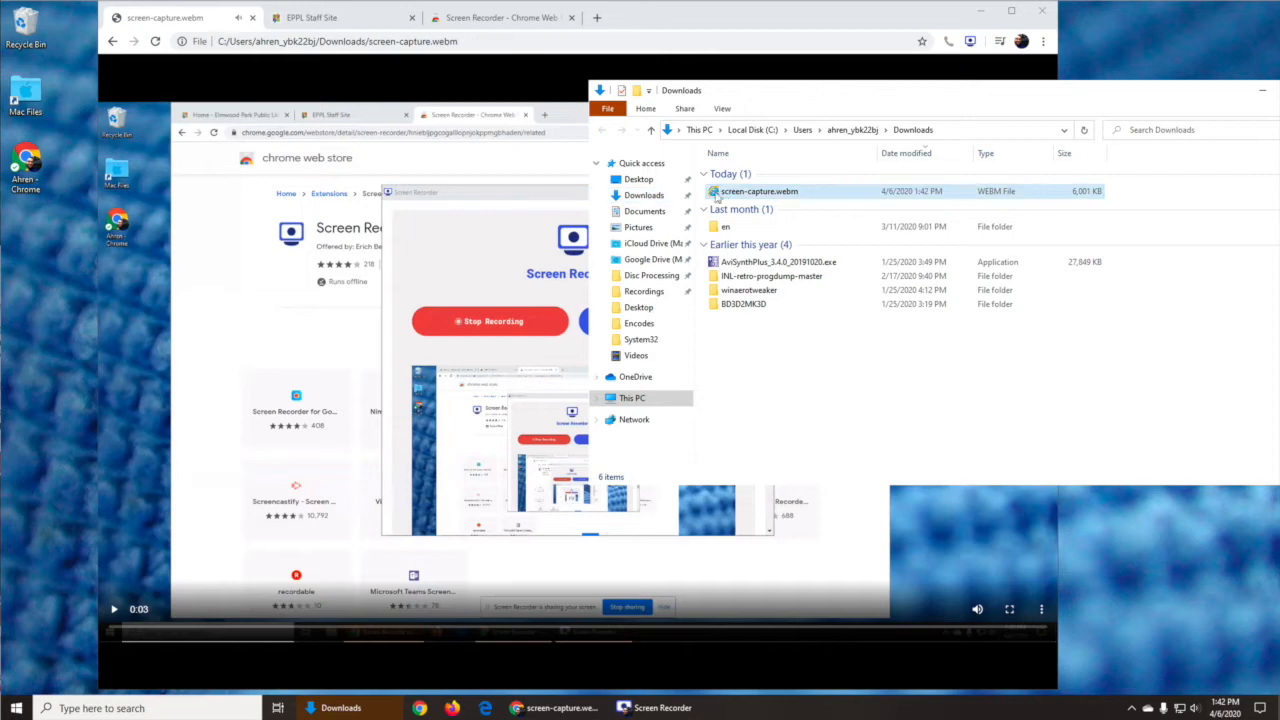
{"action": "right_click", "coordinate": [731, 194]}
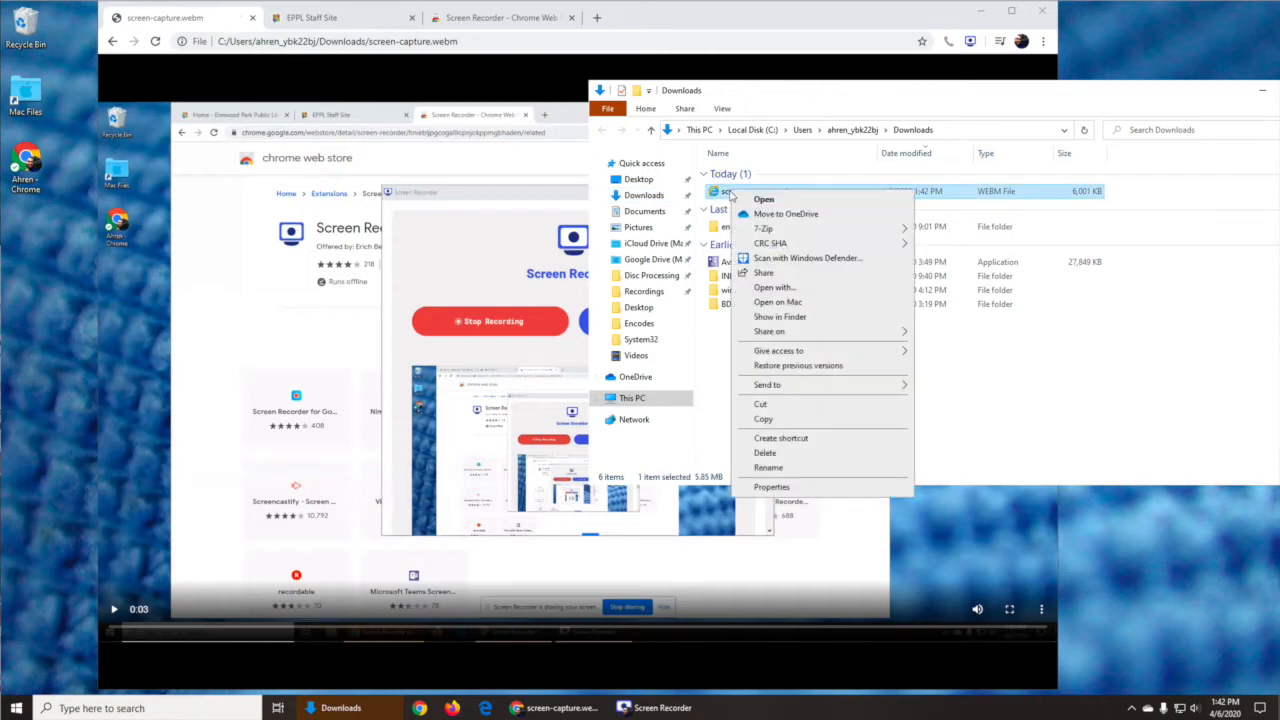
{"action": "mouse_move", "coordinate": [762, 243]}
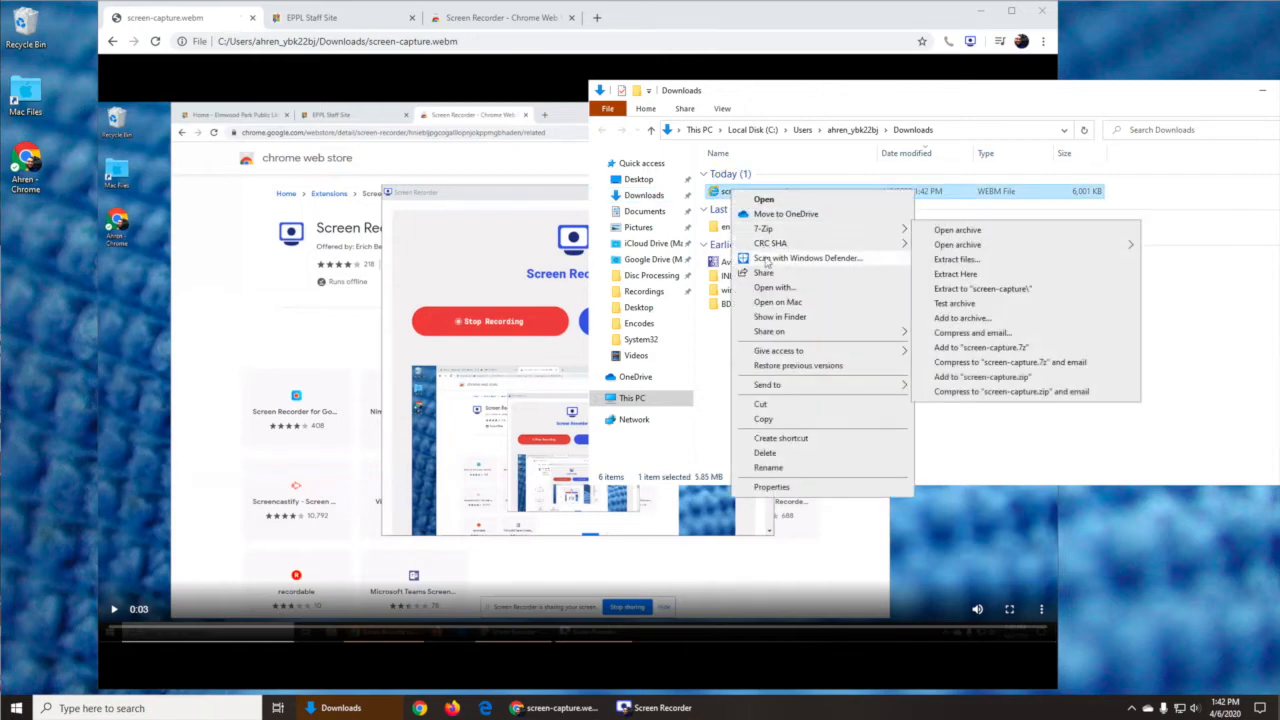
{"action": "mouse_move", "coordinate": [775, 329]}
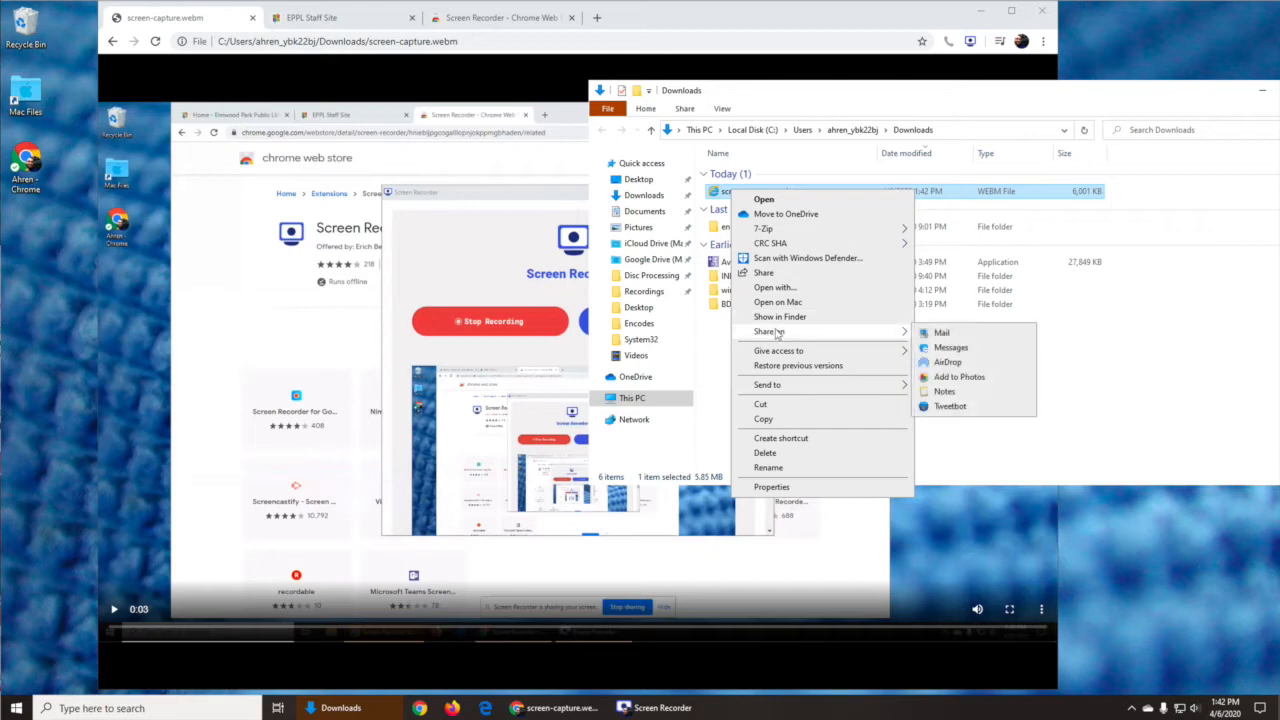
{"action": "left_click", "coordinate": [766, 487]}
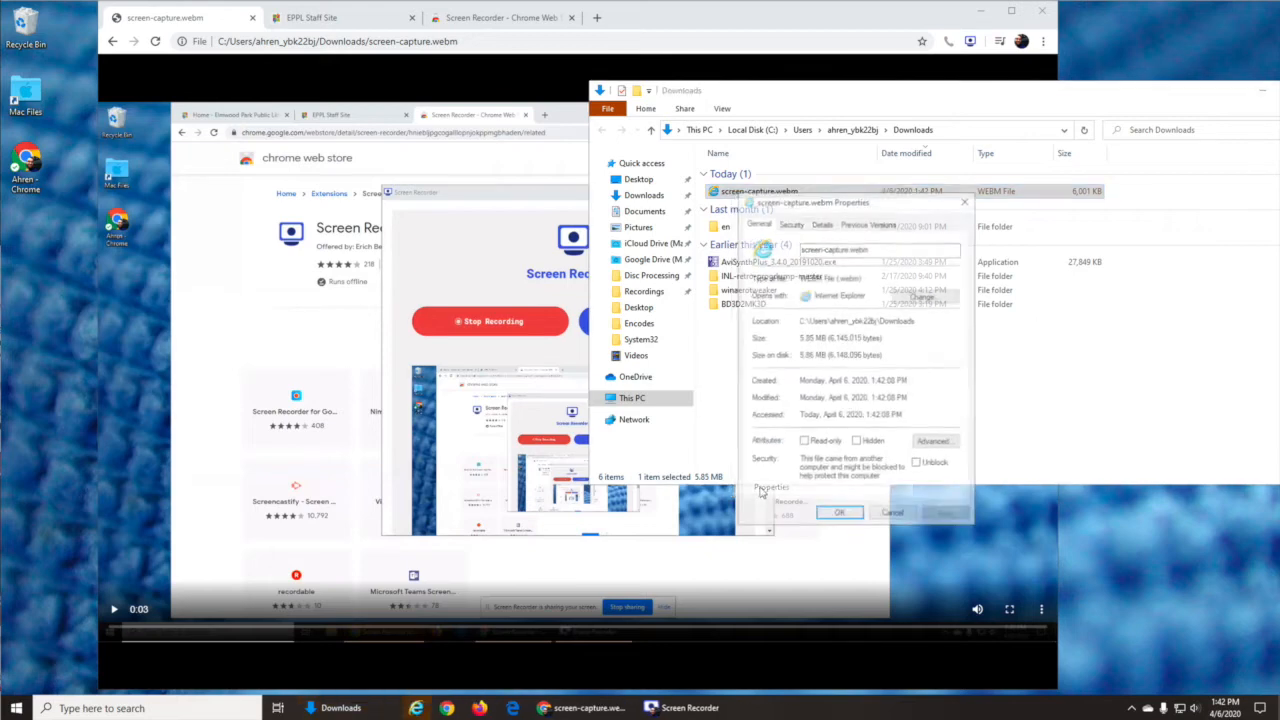
{"action": "left_click", "coordinate": [924, 295]}
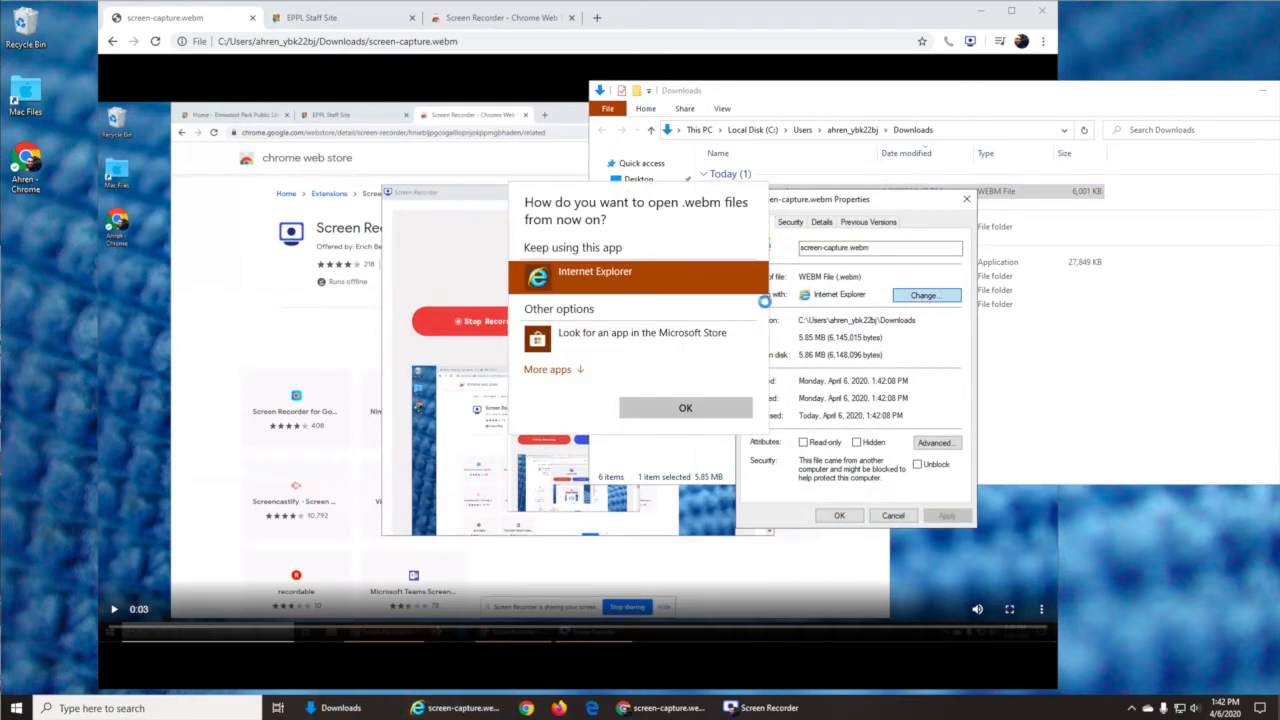
{"action": "left_click", "coordinate": [545, 369]}
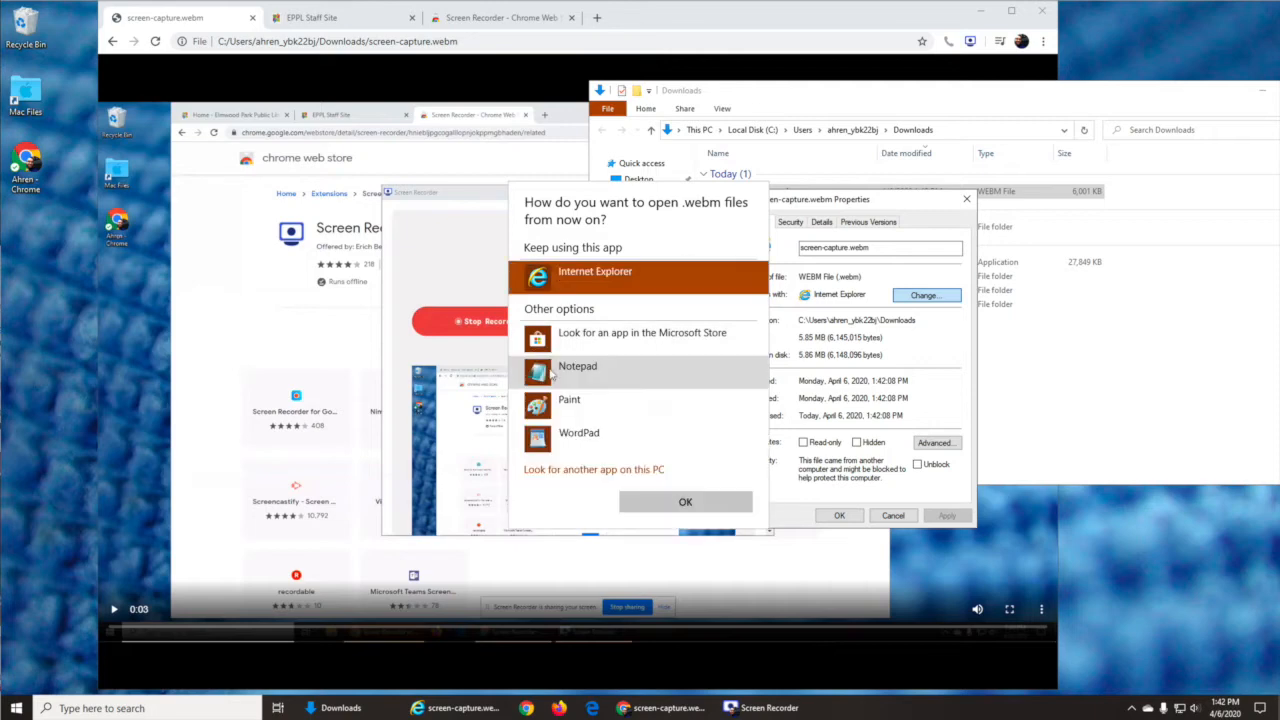
{"action": "left_click", "coordinate": [580, 470]}
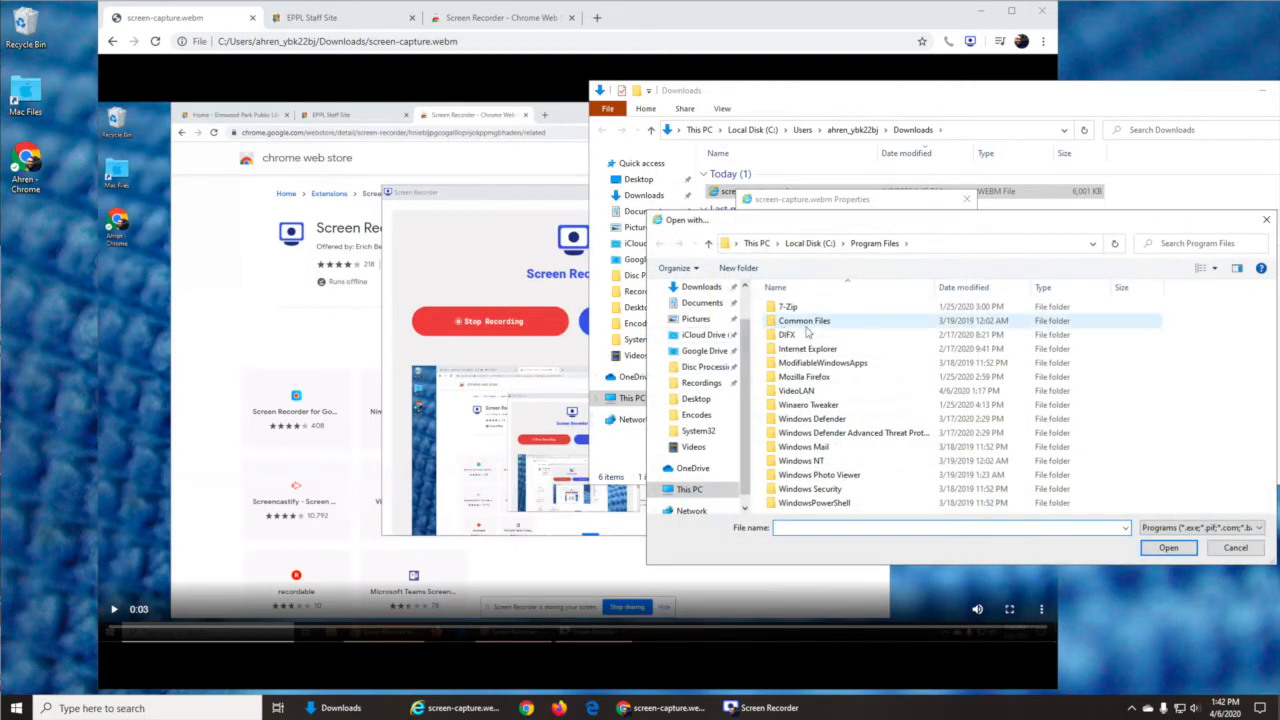
{"action": "type", "text": "chrome"}
{"action": "left_click", "coordinate": [1235, 548]}
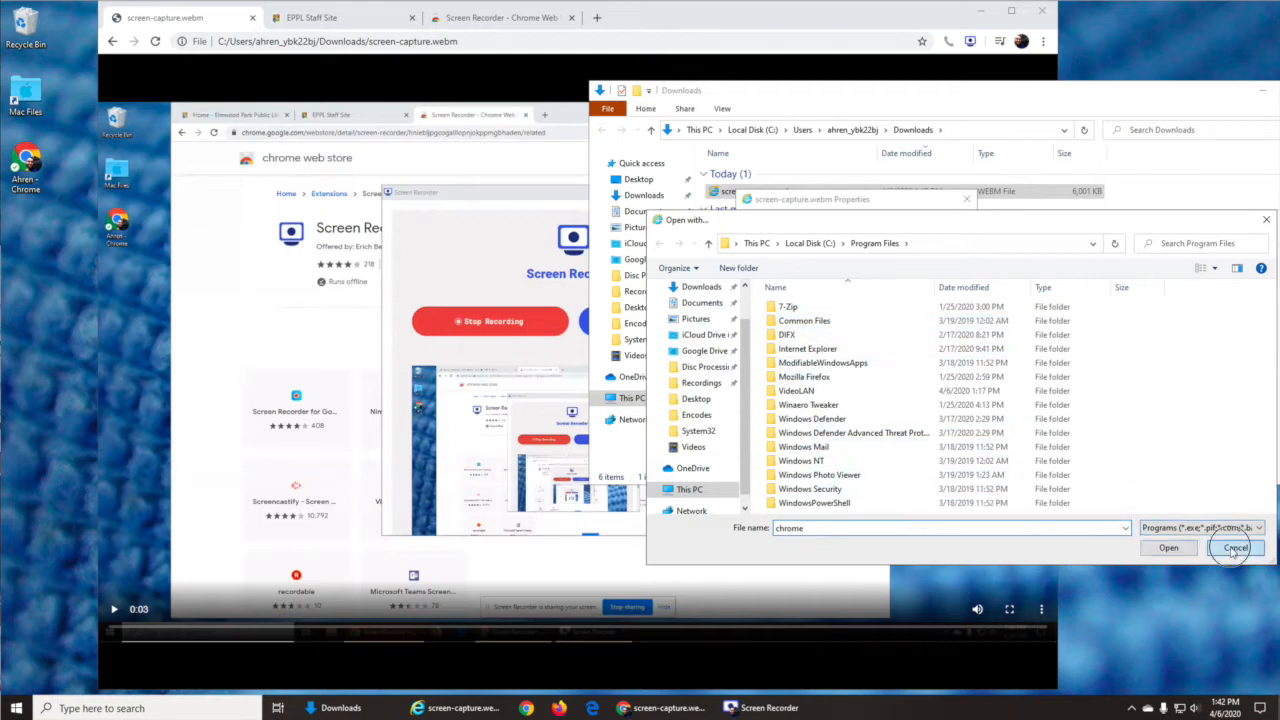
{"action": "left_click", "coordinate": [893, 517]}
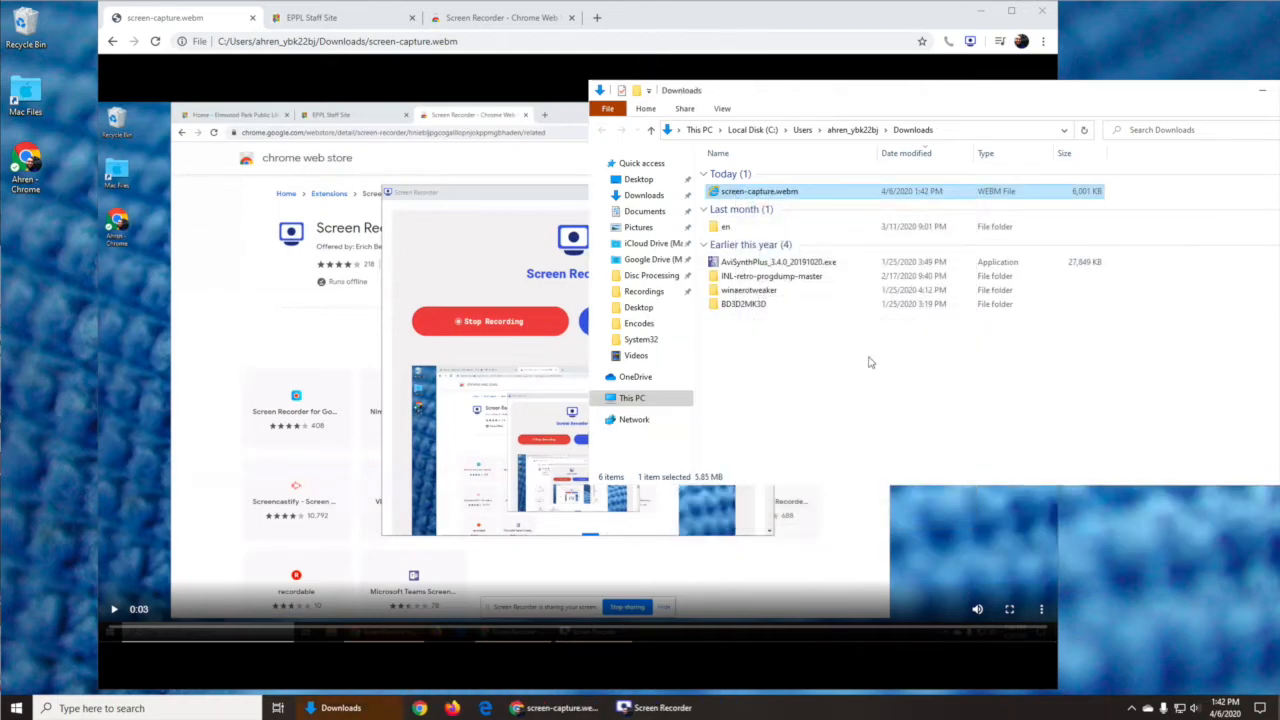
Reposition the Downloads window beside Chrome, load screen-capture.webm in the browser once more and pause it.
{"action": "left_click_drag", "start_coordinate": [731, 88], "coordinate": [528, 73]}
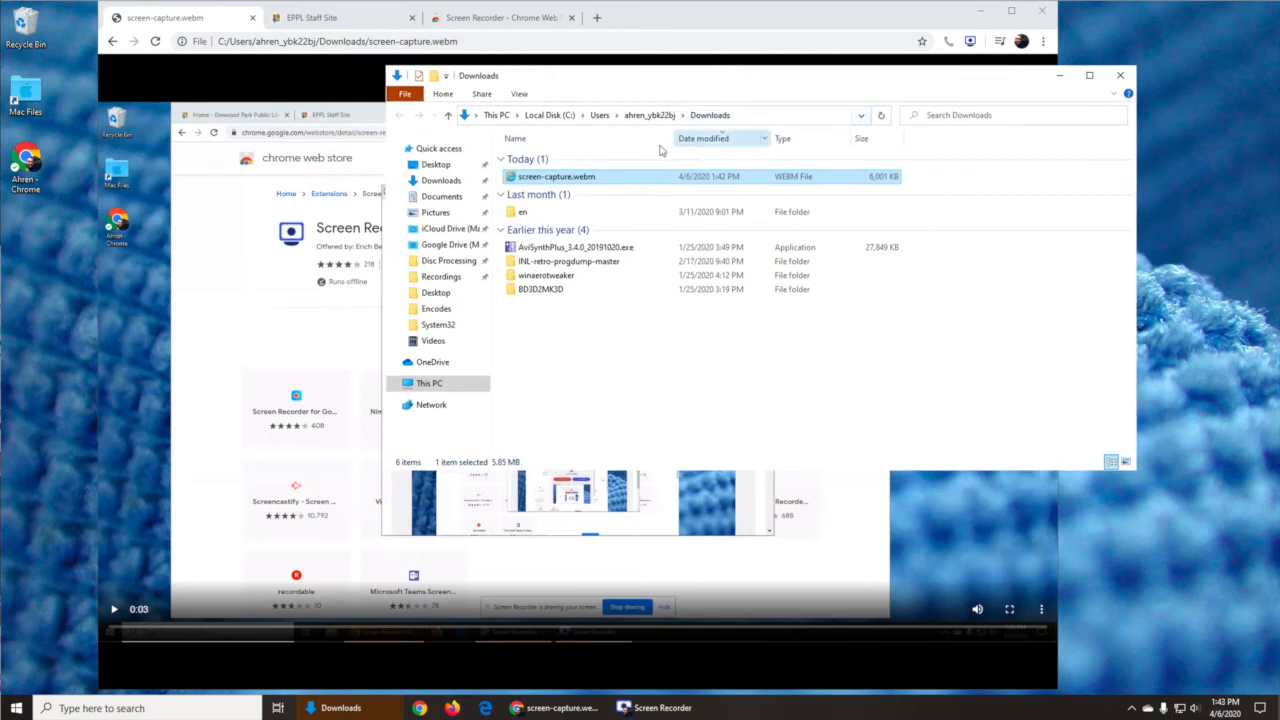
{"action": "left_click_drag", "start_coordinate": [640, 69], "coordinate": [1072, 67]}
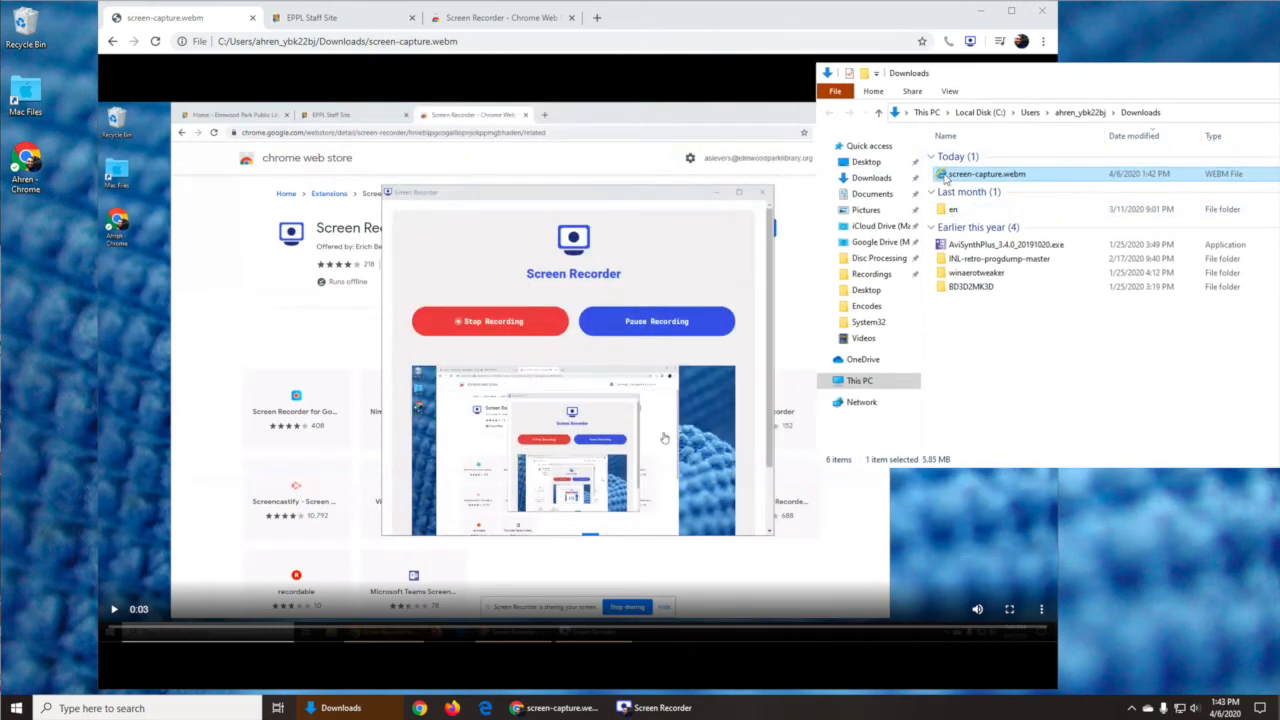
{"action": "left_click_drag", "start_coordinate": [945, 177], "coordinate": [438, 256]}
{"action": "left_click", "coordinate": [114, 609]}
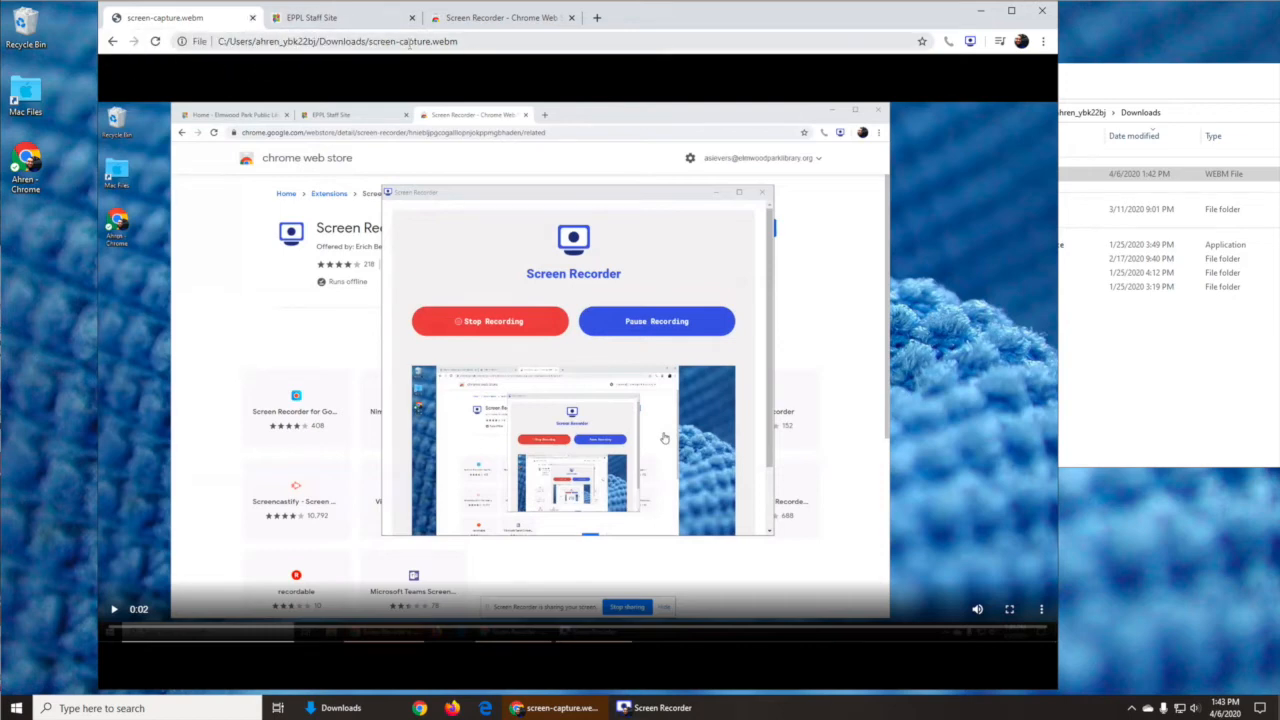
Go to youtube.com in the tab that shows the recording.
{"action": "left_click", "coordinate": [491, 41]}
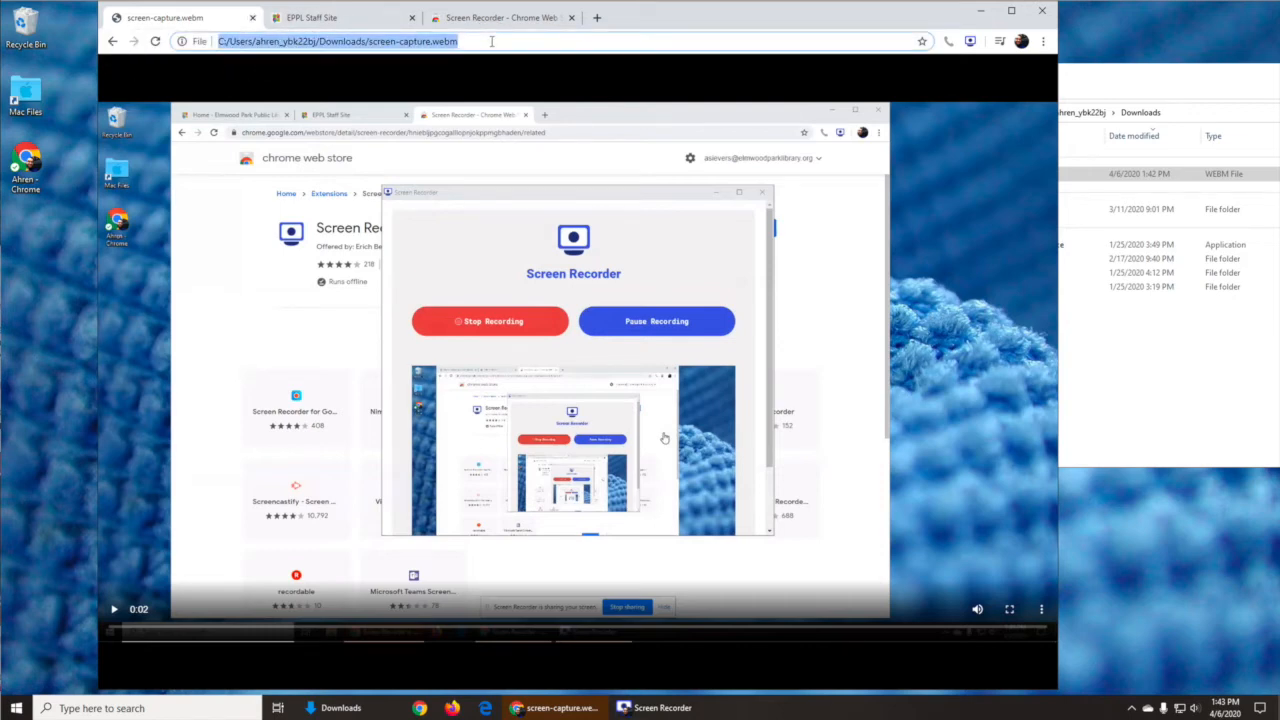
{"action": "type", "text": "youtueb"}
{"action": "key", "text": "BackSpace"}
{"action": "key", "text": "BackSpace"}
{"action": "type", "text": "be."}
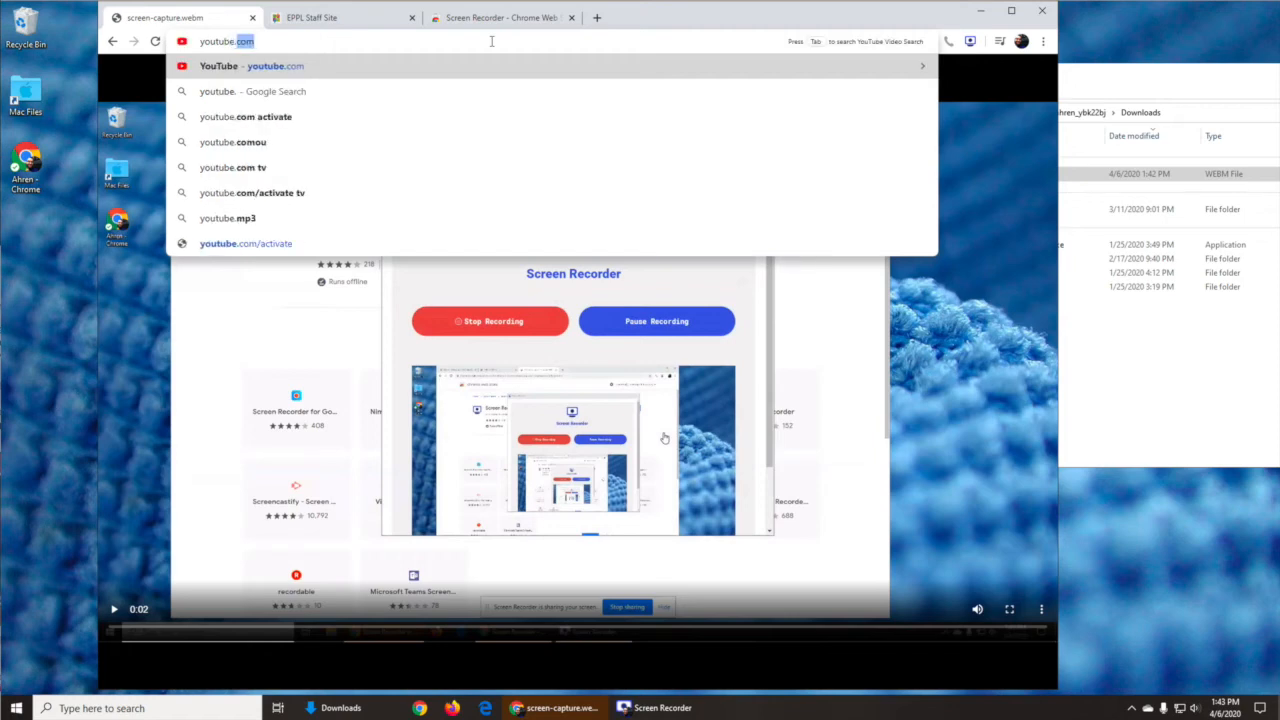
{"action": "type", "text": "co"}
{"action": "key", "text": "Return"}
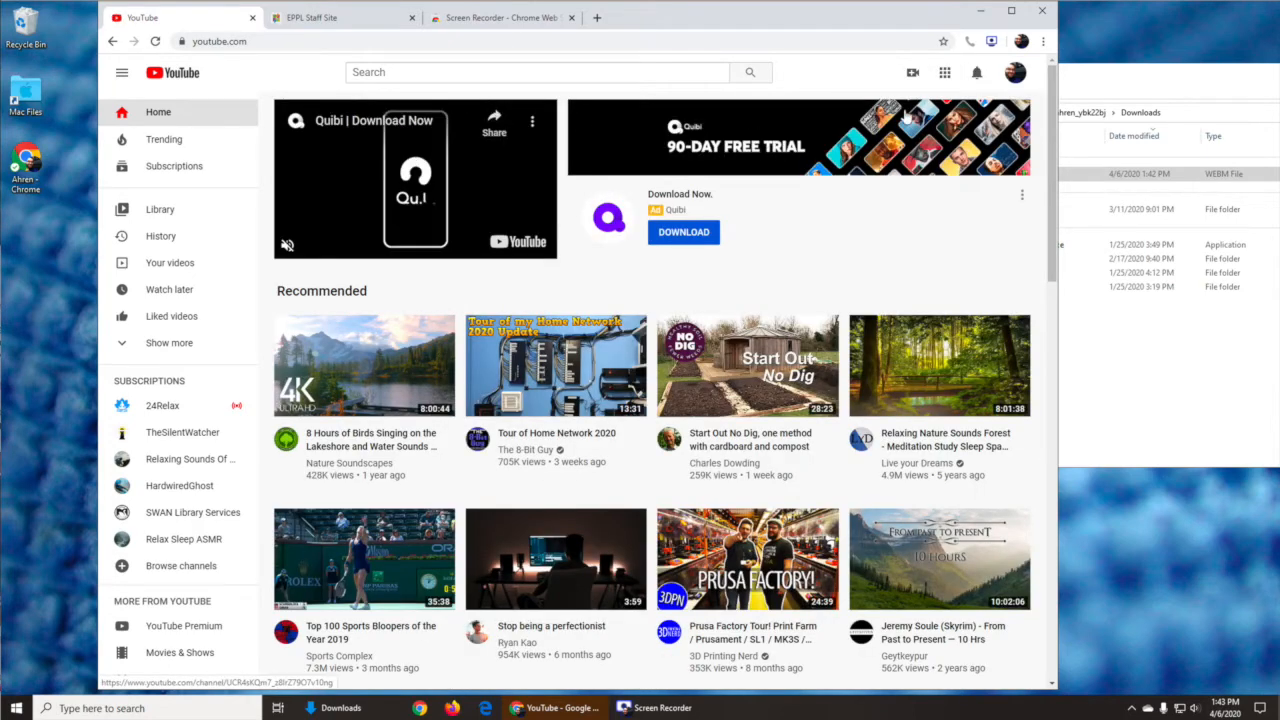
{"action": "left_click", "coordinate": [1012, 76]}
{"action": "left_click", "coordinate": [1004, 78]}
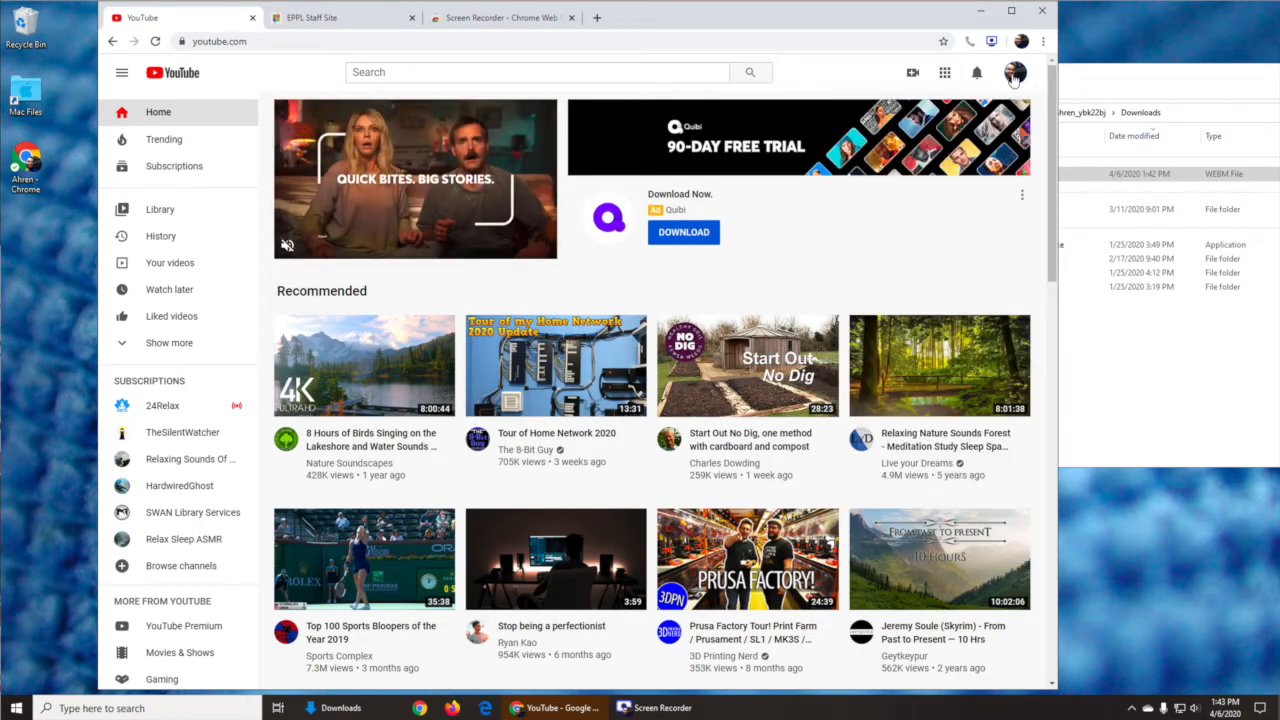
Upload screen-capture.webm from the Downloads folder to YouTube as a new video.
{"action": "left_click", "coordinate": [912, 76]}
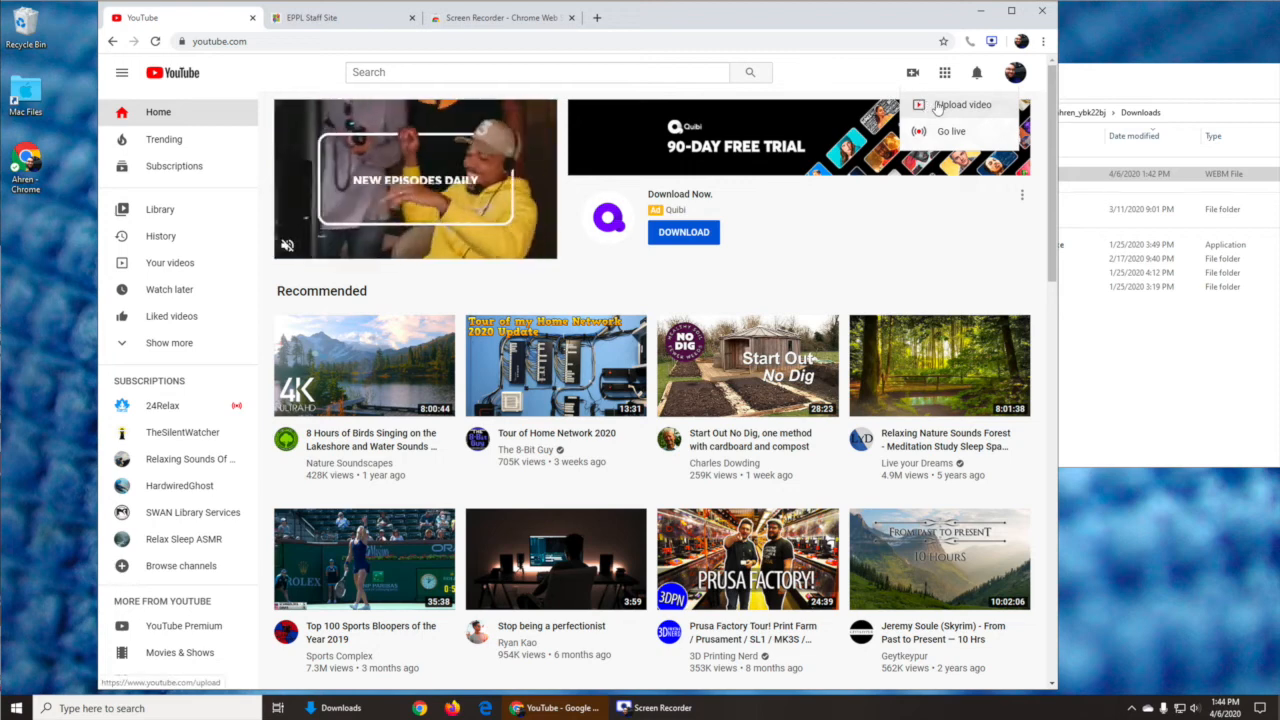
{"action": "left_click", "coordinate": [938, 106]}
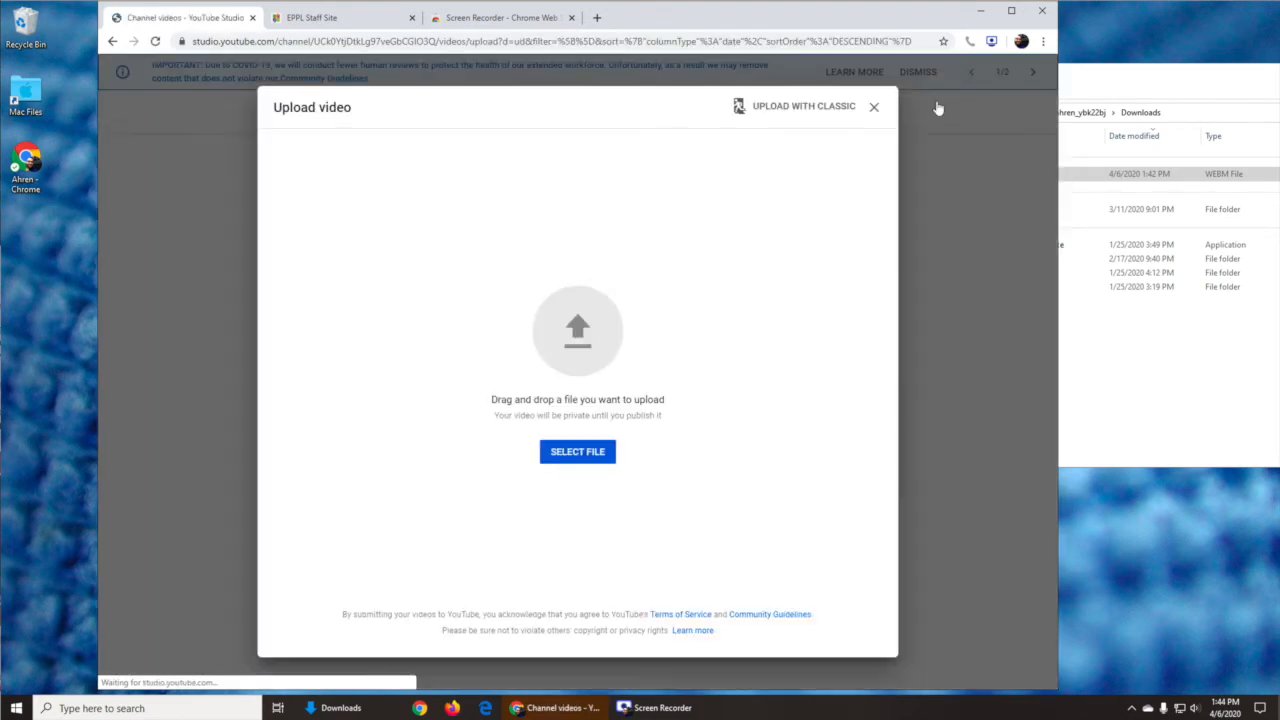
{"action": "left_click", "coordinate": [572, 452]}
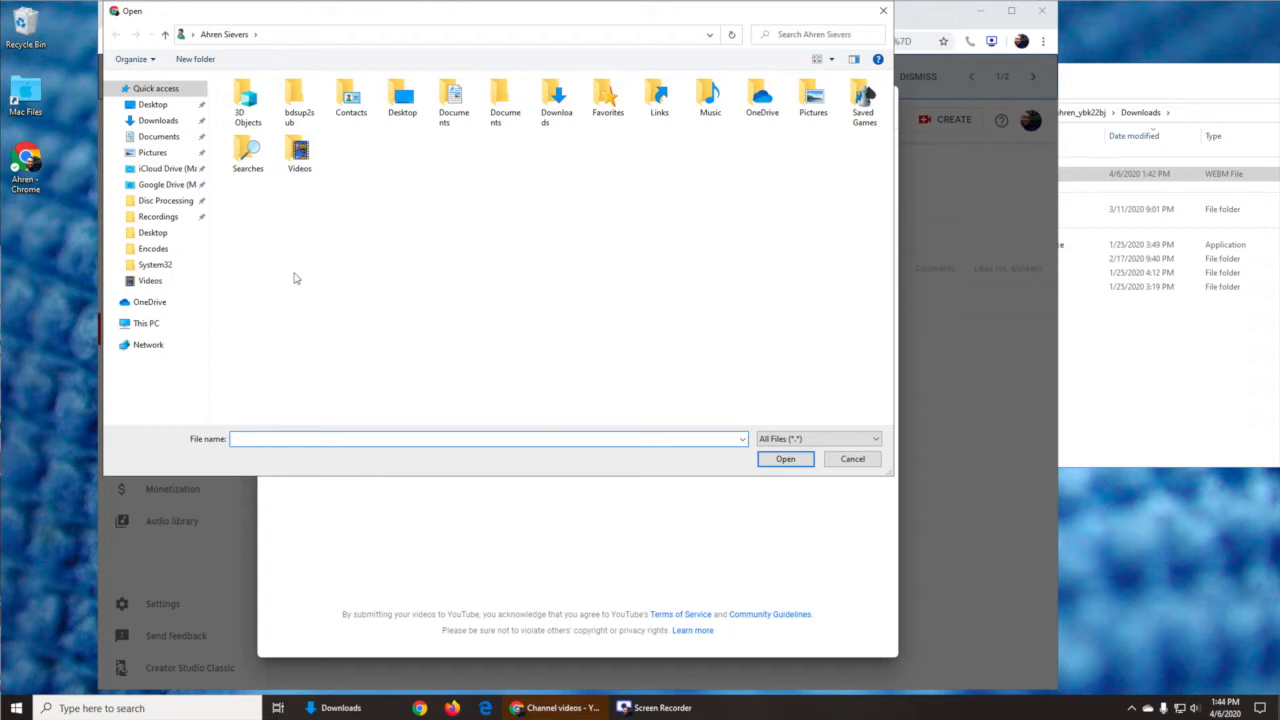
{"action": "left_click", "coordinate": [144, 121]}
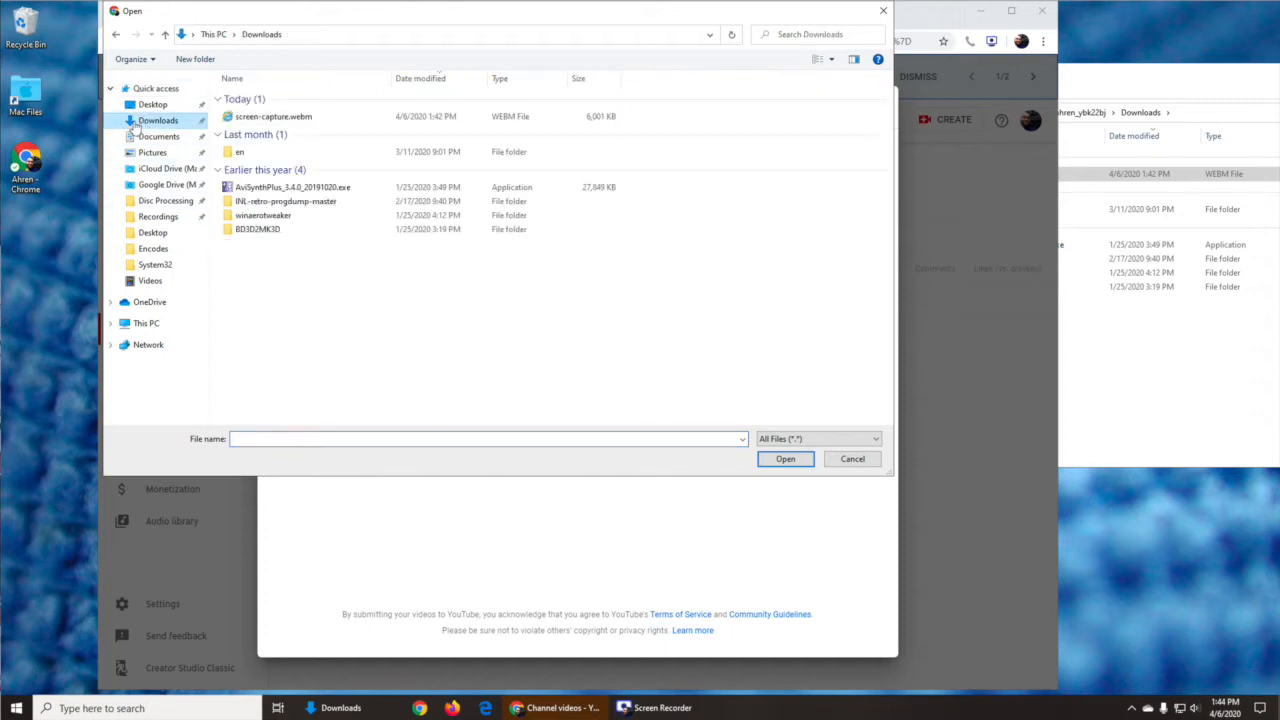
{"action": "left_click", "coordinate": [253, 119]}
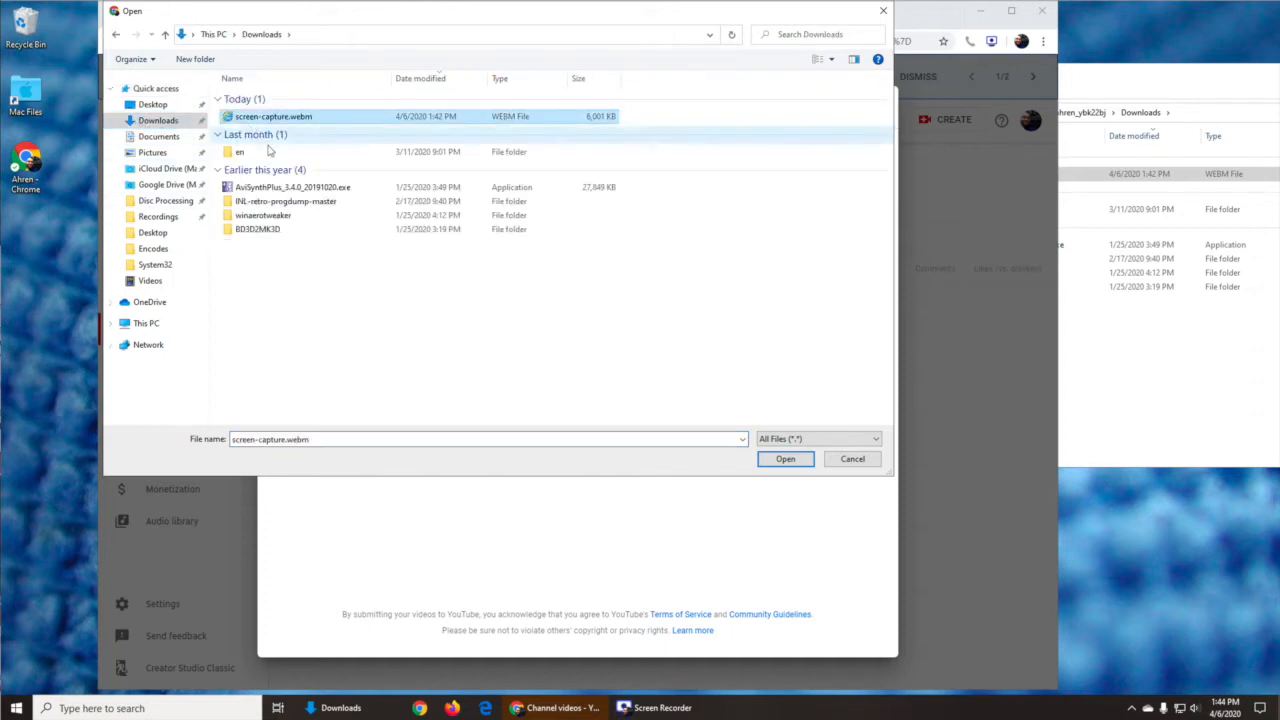
{"action": "left_click", "coordinate": [786, 459]}
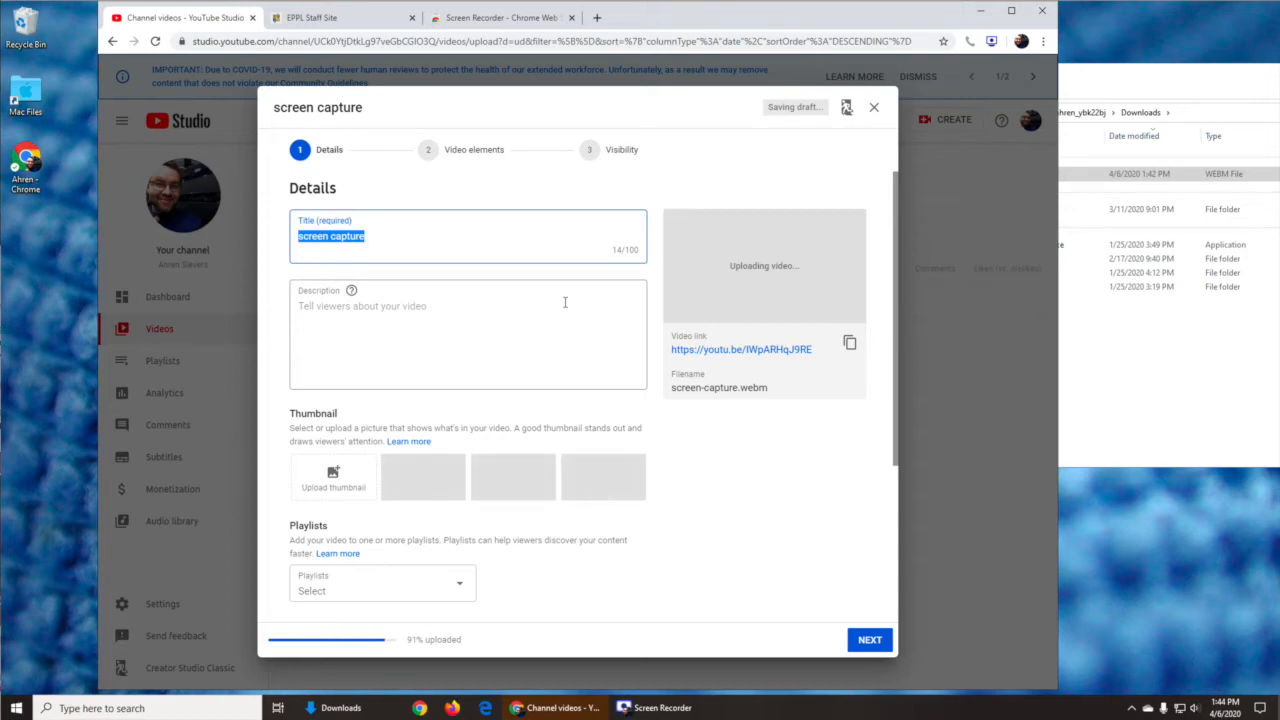
Title the video "Screen Record Test" and enter the description "This is a test of the screen recorder.".
{"action": "type", "text": "Screen"}
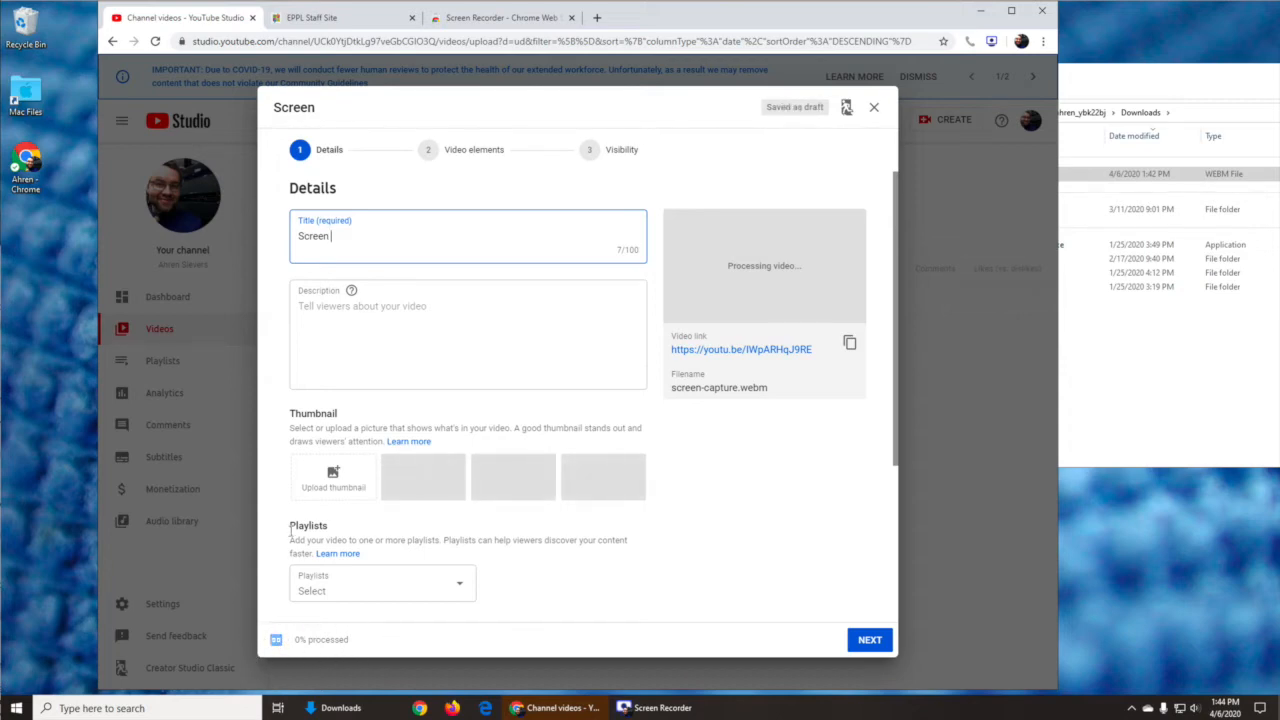
{"action": "left_click", "coordinate": [385, 236]}
{"action": "type", "text": "Record Test"}
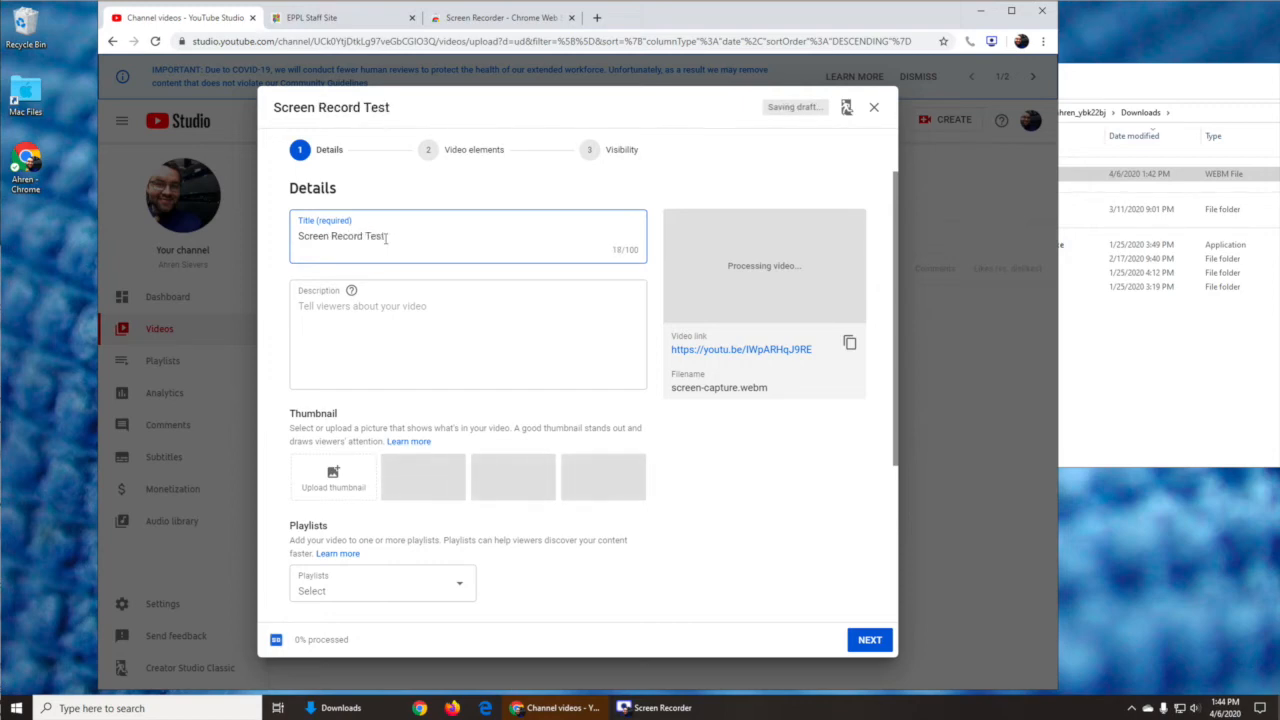
{"action": "left_click", "coordinate": [385, 322]}
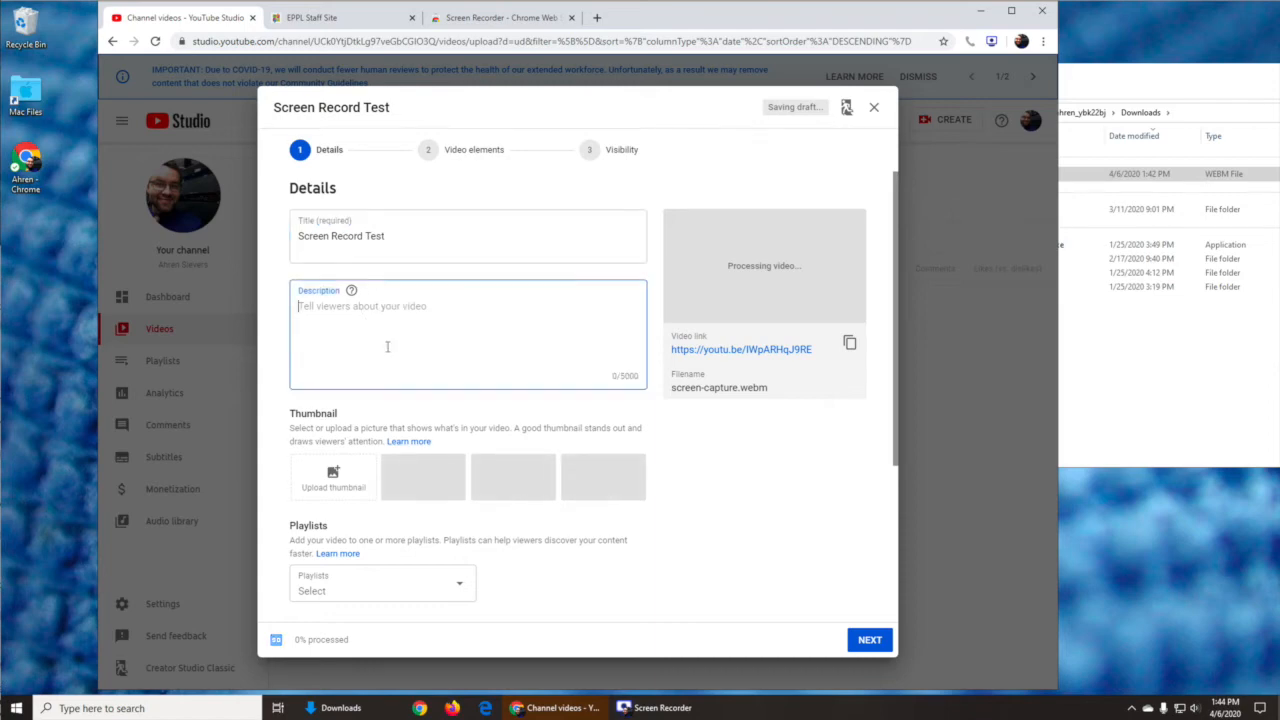
{"action": "type", "text": "This is a "}
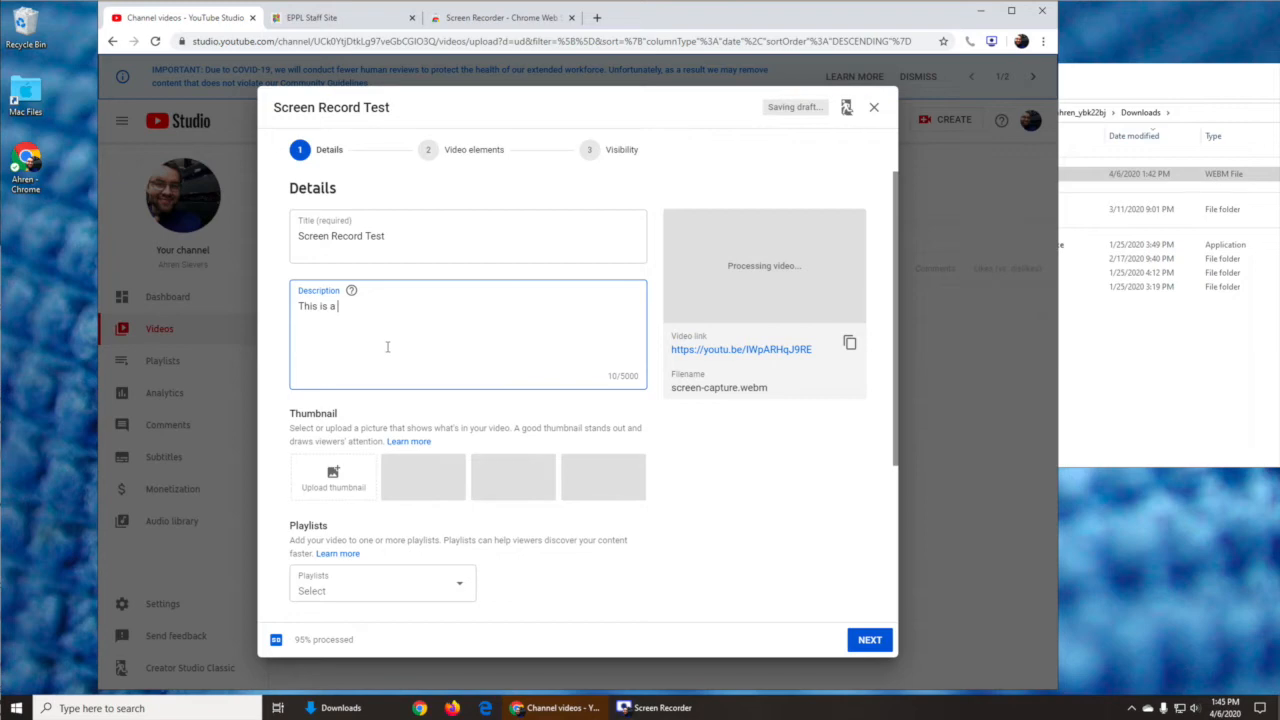
{"action": "type", "text": "test of the screen recorder."}
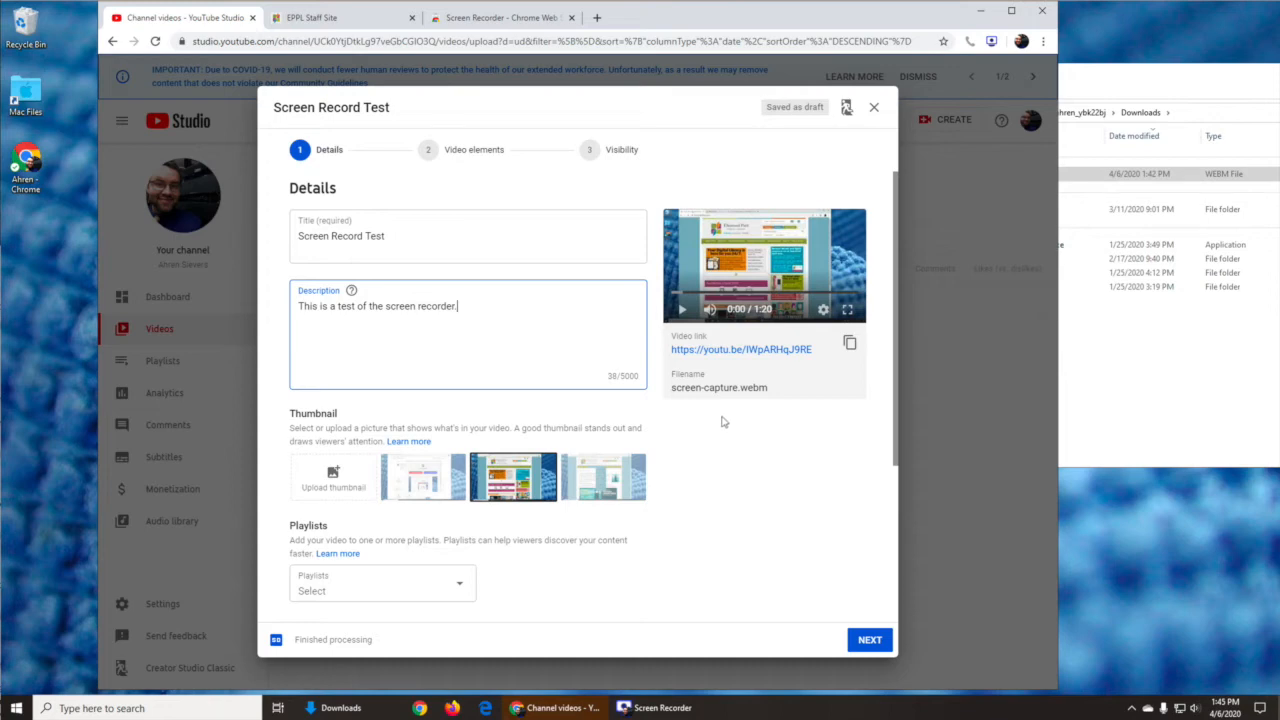
Check the available playlists without choosing one, and select the first suggested thumbnail for the video.
{"action": "left_click", "coordinate": [430, 585]}
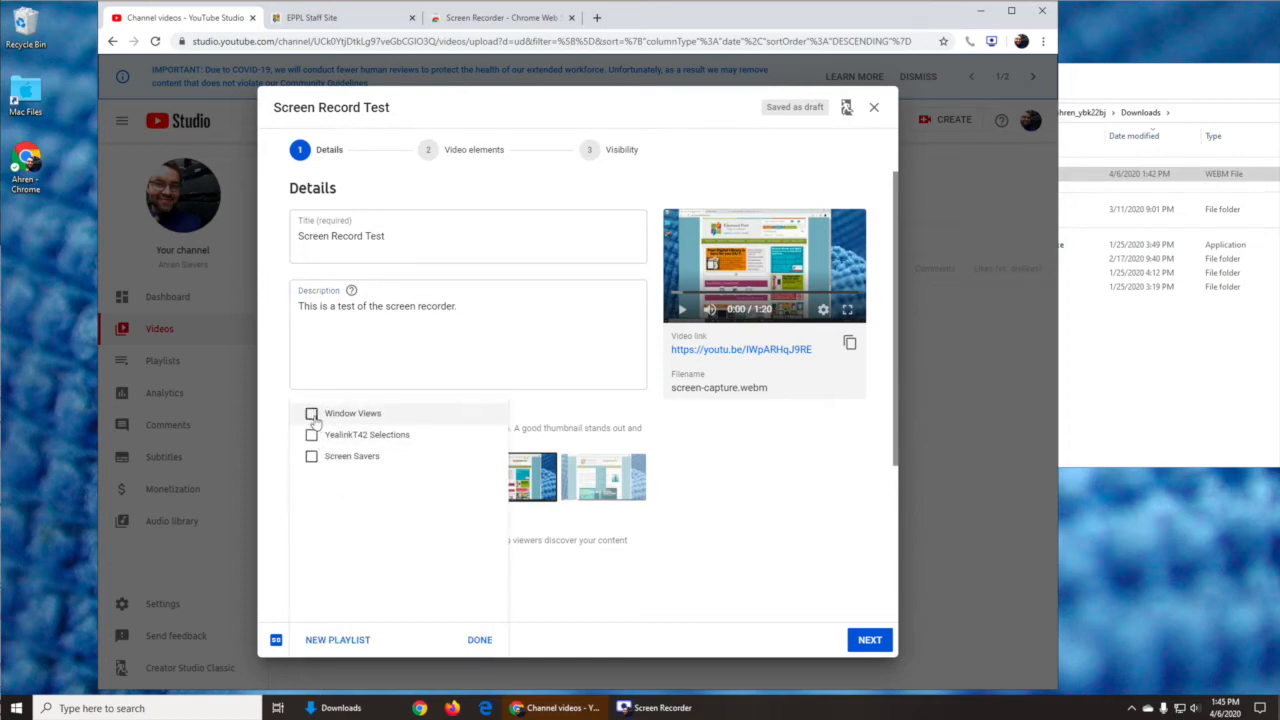
{"action": "left_click", "coordinate": [764, 521]}
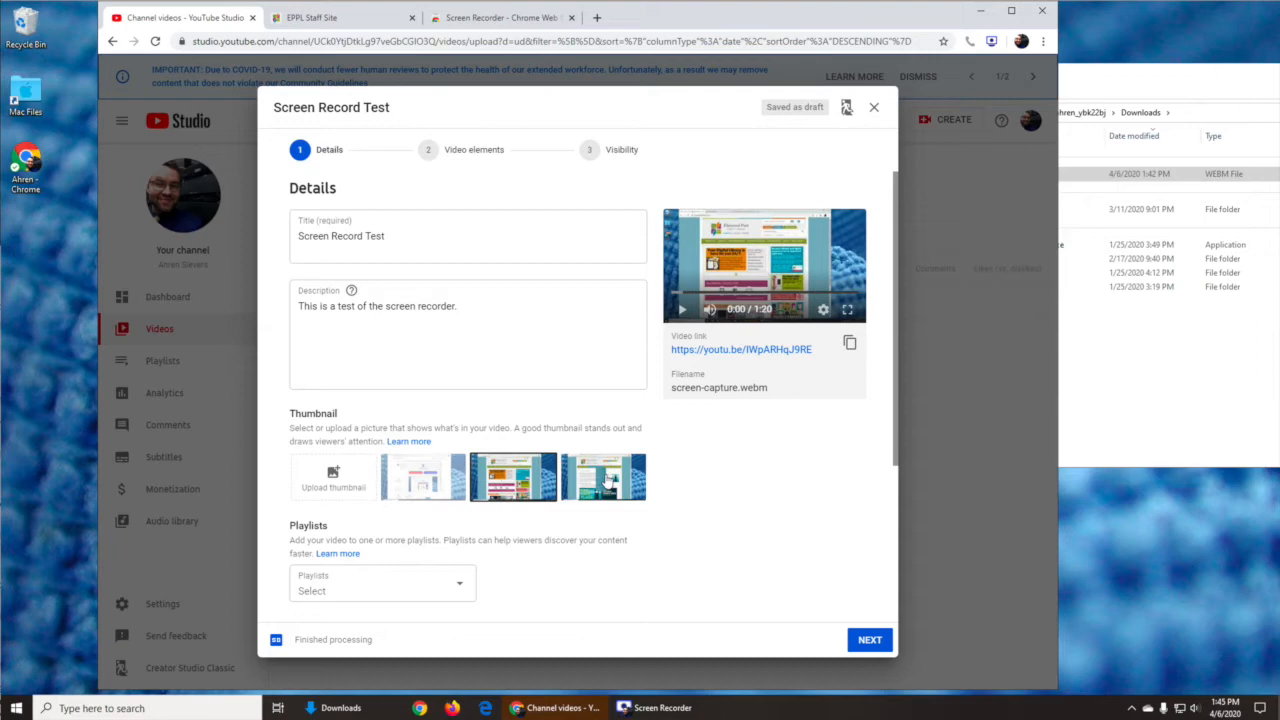
{"action": "left_click", "coordinate": [421, 480]}
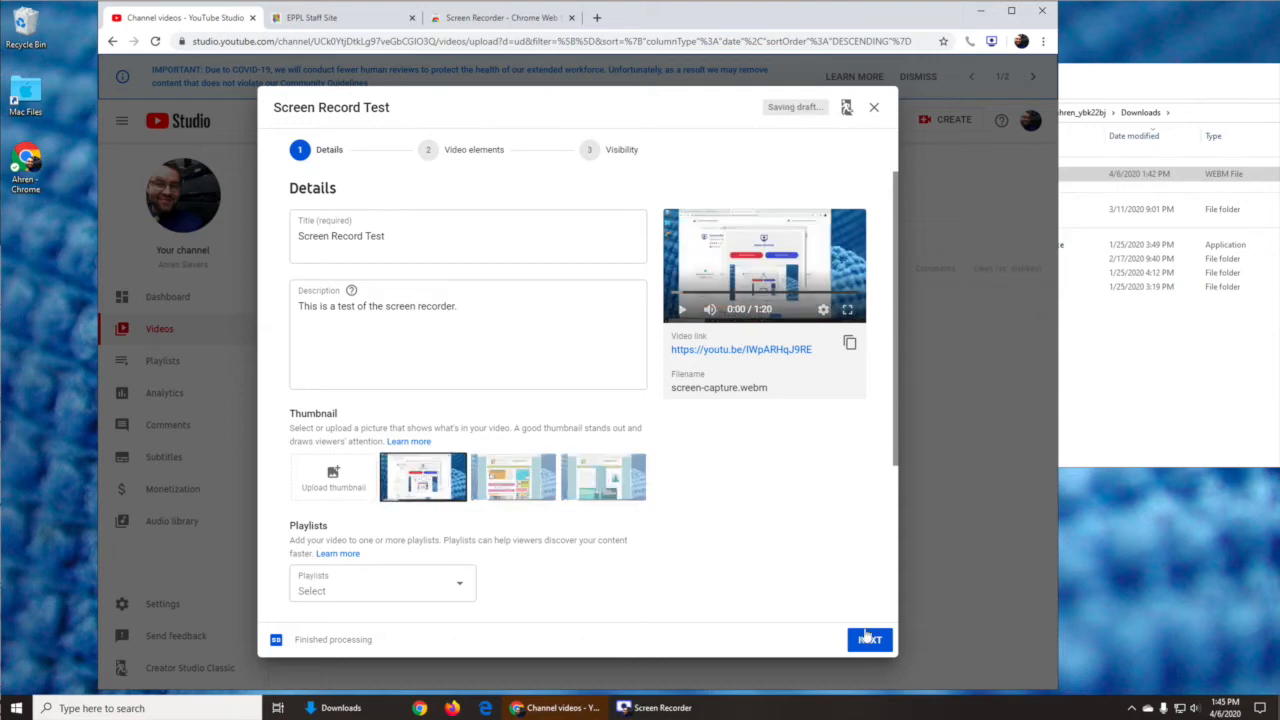
Review the additional video options without changing them, and proceed past the video elements to the visibility settings.
{"action": "left_click_drag", "start_coordinate": [896, 441], "coordinate": [894, 603]}
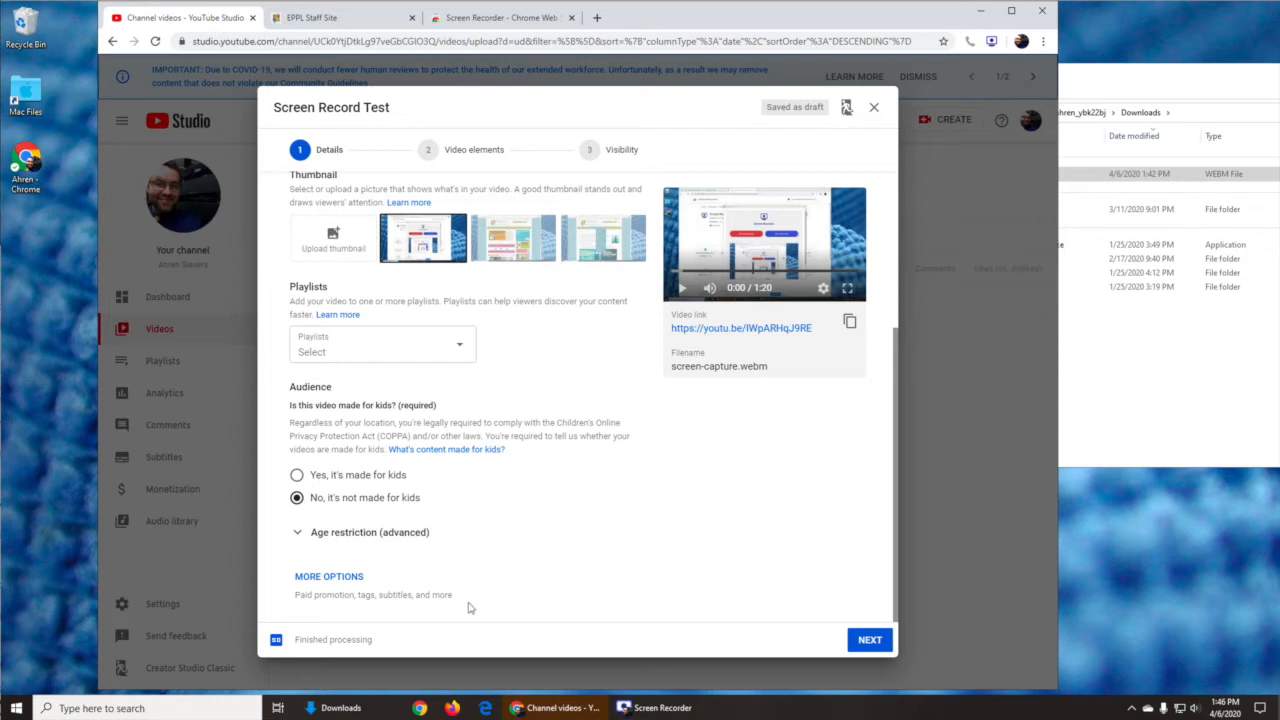
{"action": "left_click", "coordinate": [330, 578]}
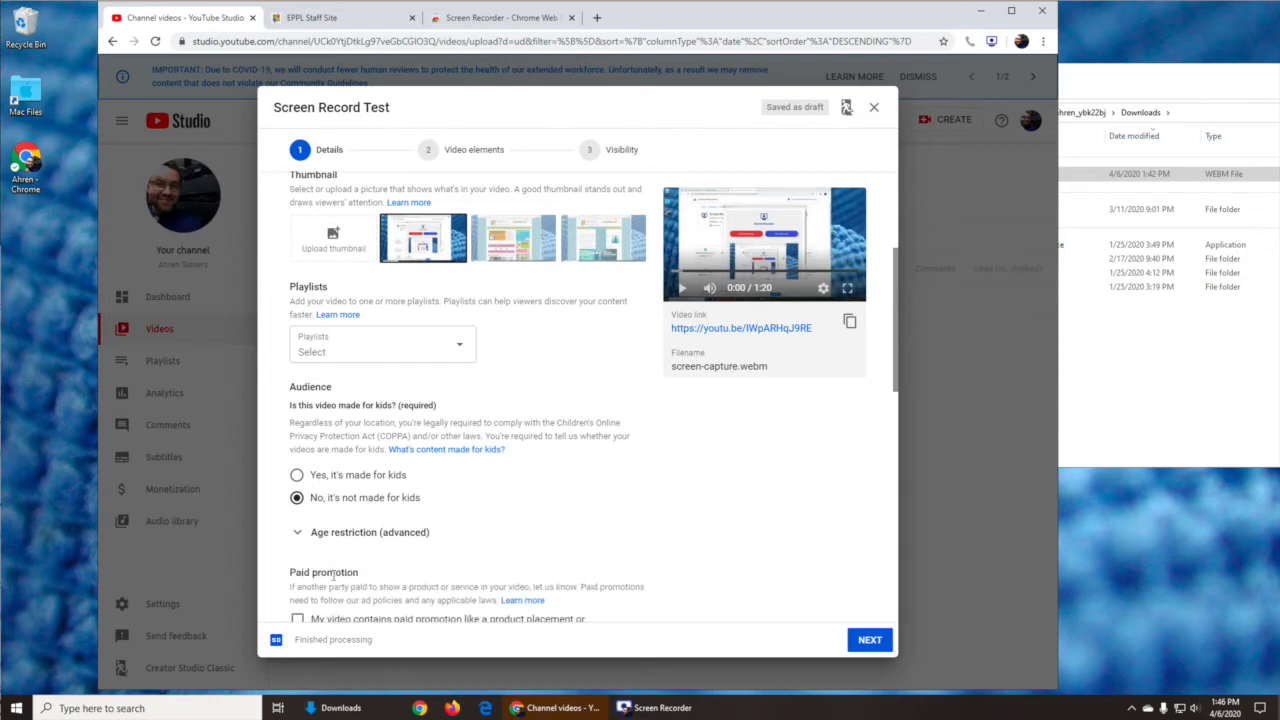
{"action": "scroll", "coordinate": [398, 545], "scroll_direction": "down", "scroll_amount": 2}
{"action": "scroll", "coordinate": [398, 545], "scroll_direction": "down", "scroll_amount": 5}
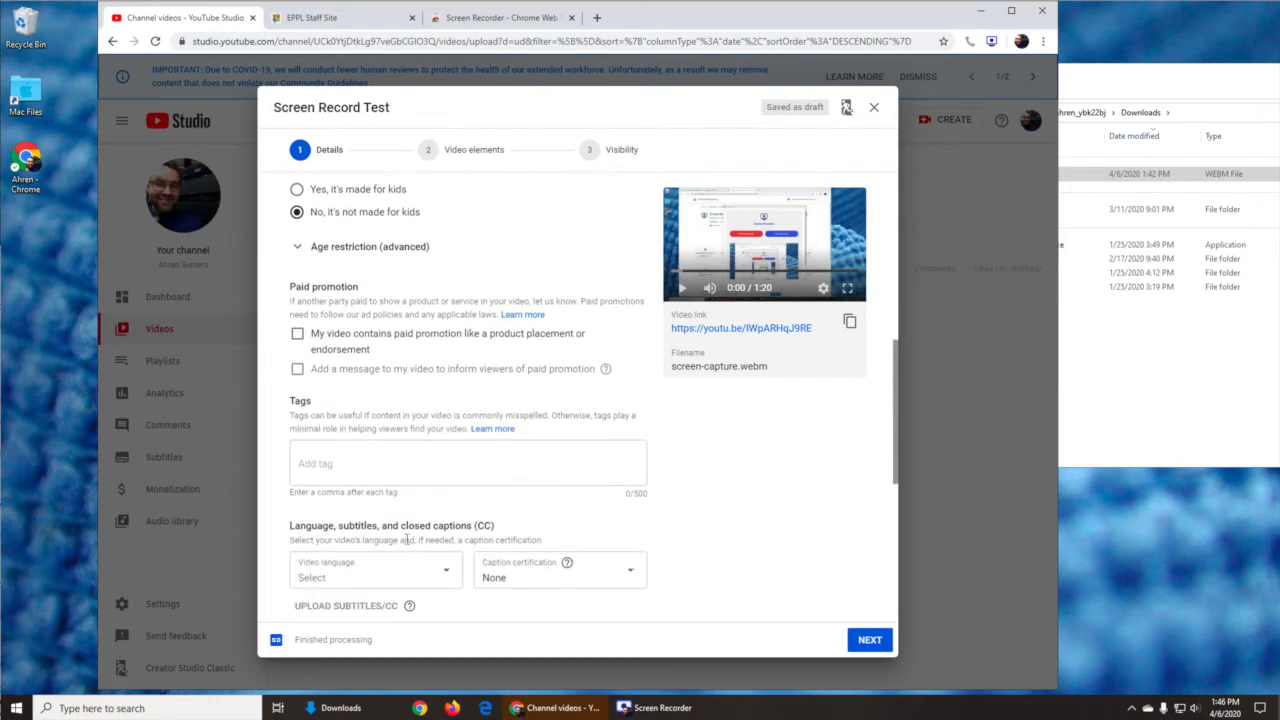
{"action": "scroll", "coordinate": [414, 545], "scroll_direction": "down", "scroll_amount": 1}
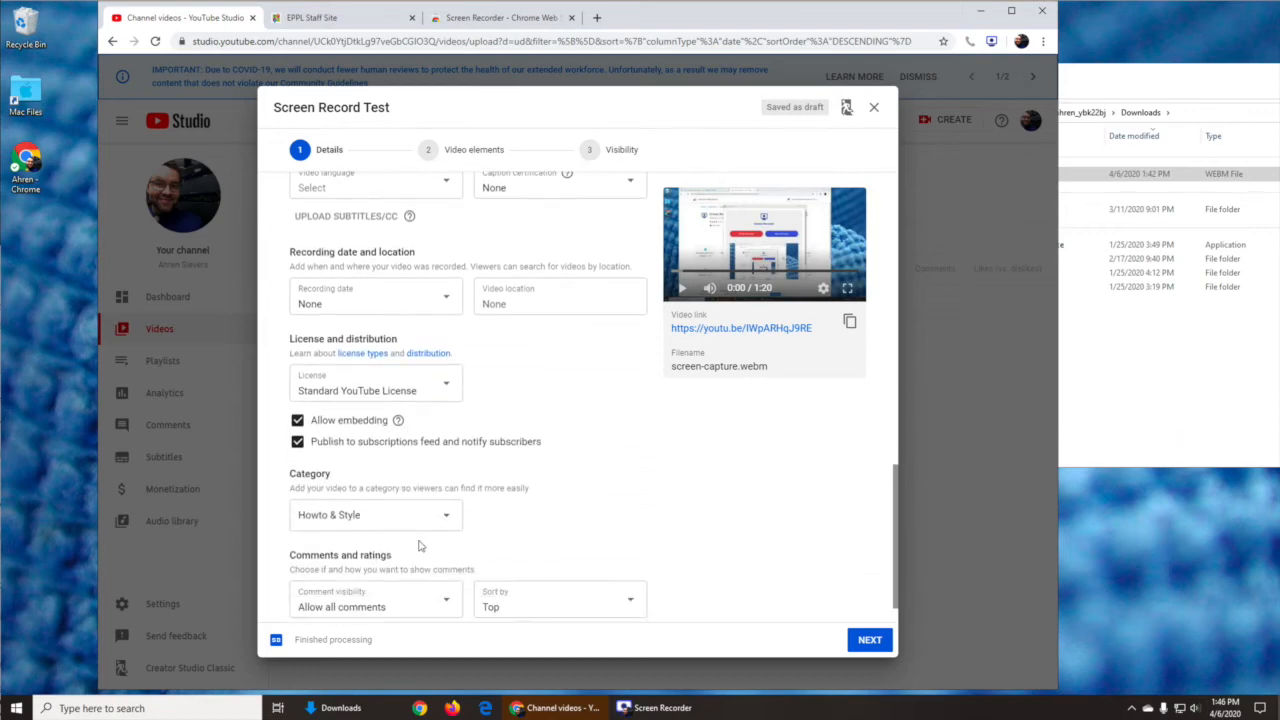
{"action": "left_click", "coordinate": [874, 641]}
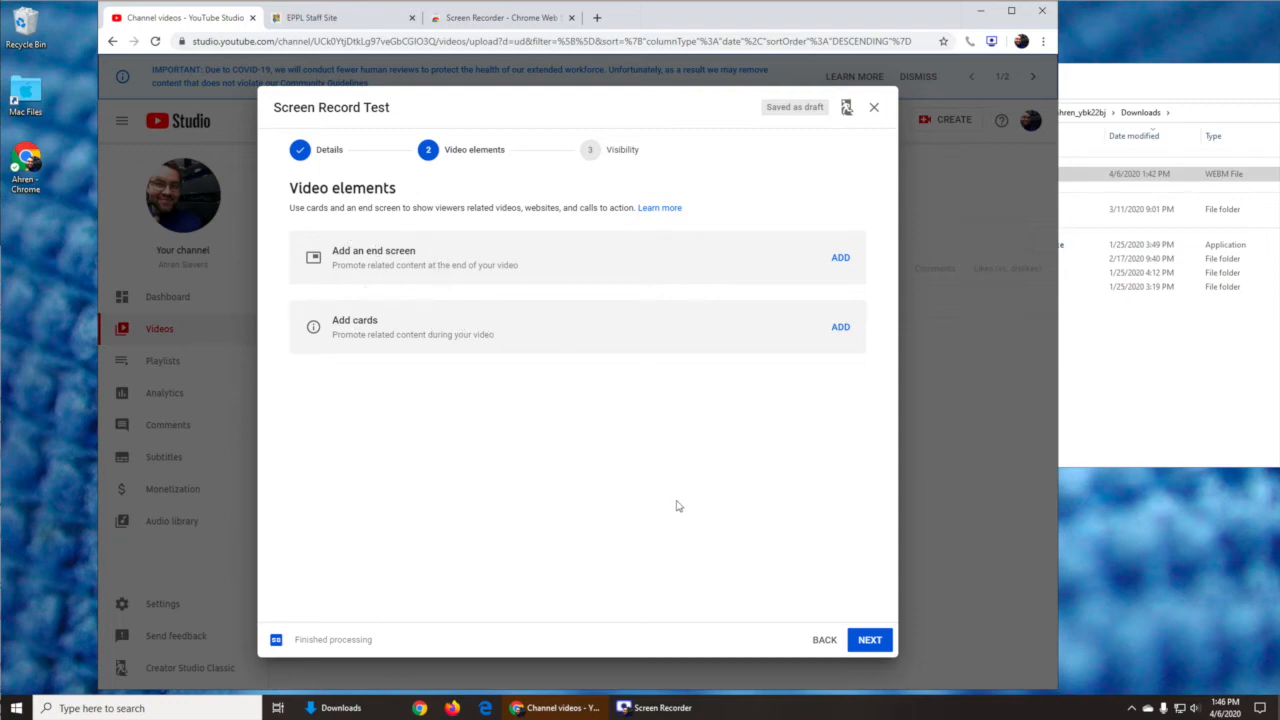
{"action": "left_click", "coordinate": [870, 640]}
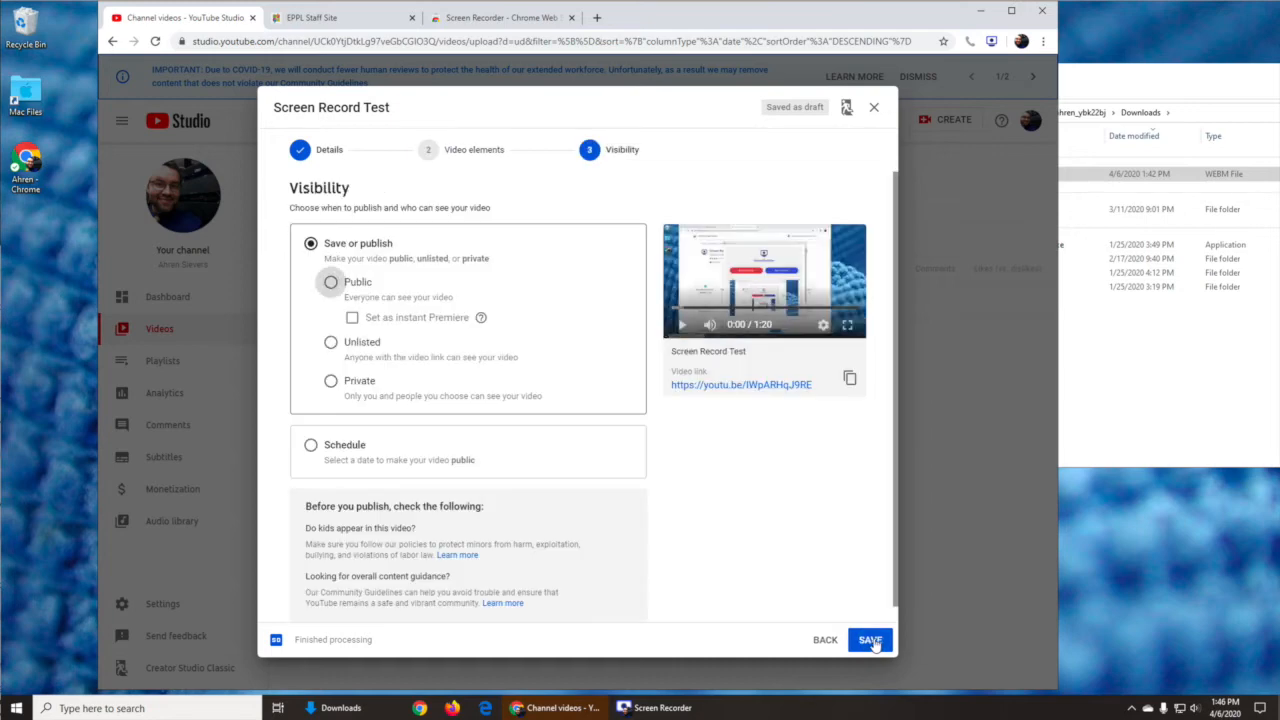
Set the video's visibility to Public and publish it.
{"action": "left_click", "coordinate": [331, 284]}
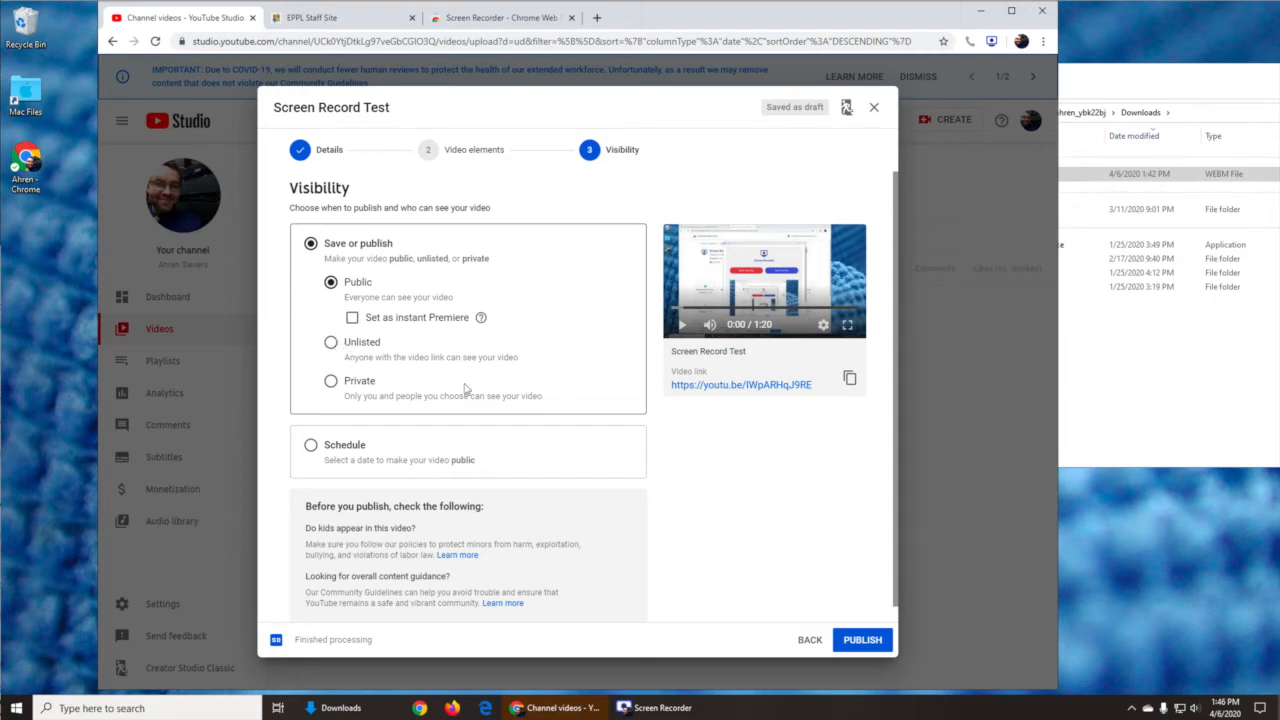
{"action": "scroll", "coordinate": [480, 382], "scroll_direction": "down", "scroll_amount": 1}
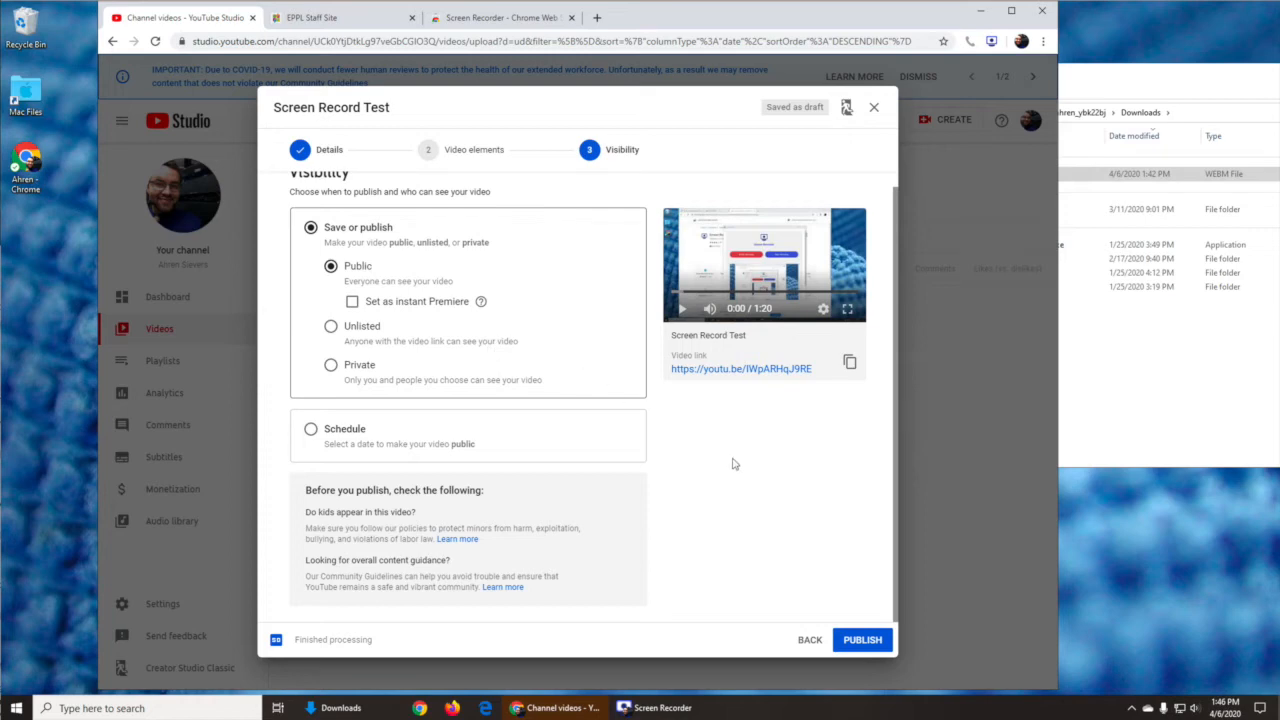
{"action": "left_click", "coordinate": [860, 640]}
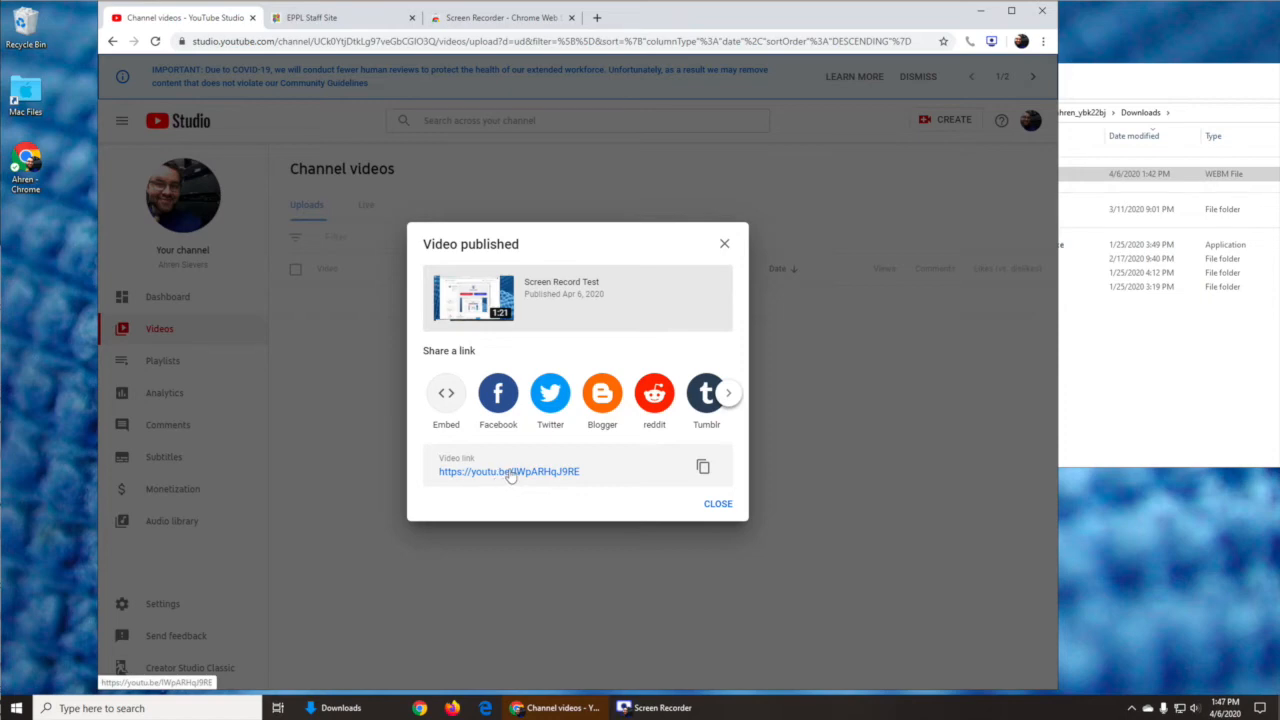
Open the published video from its video link and pause it after a few seconds of playback.
{"action": "left_click", "coordinate": [507, 474]}
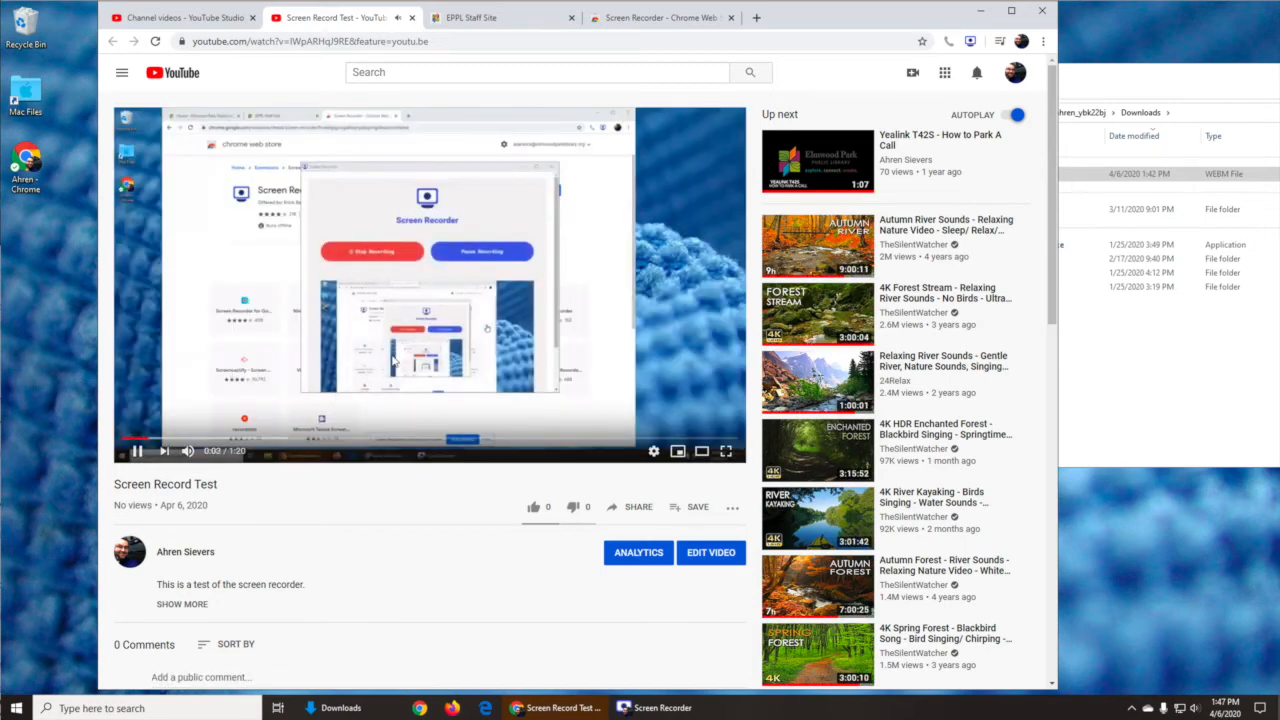
{"action": "left_click", "coordinate": [393, 362]}
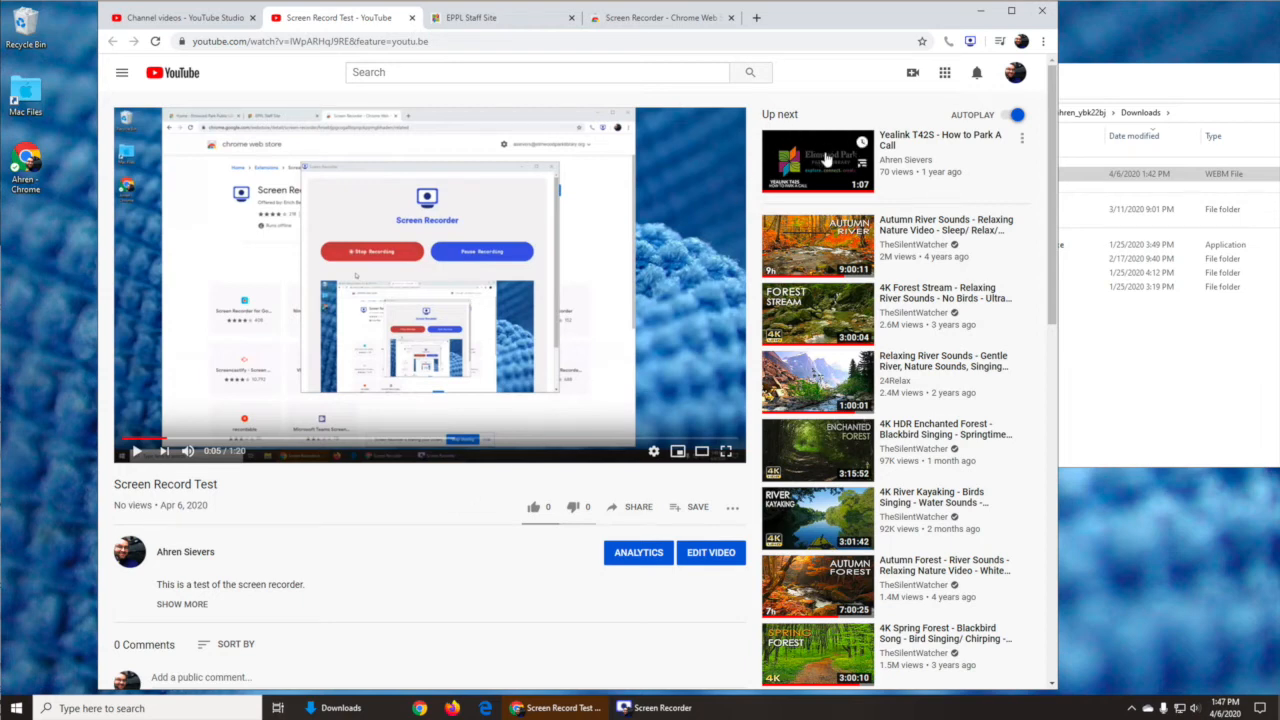
{"action": "mouse_move", "coordinate": [826, 145]}
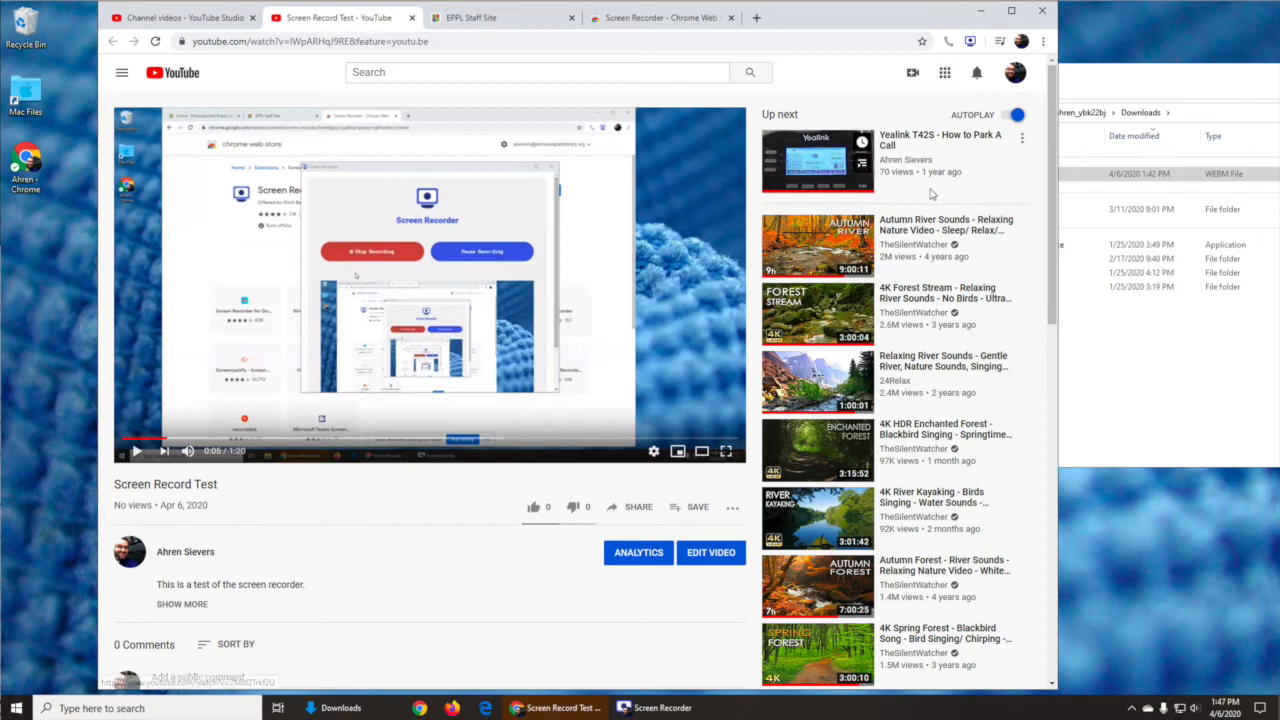
{"action": "mouse_move", "coordinate": [766, 163]}
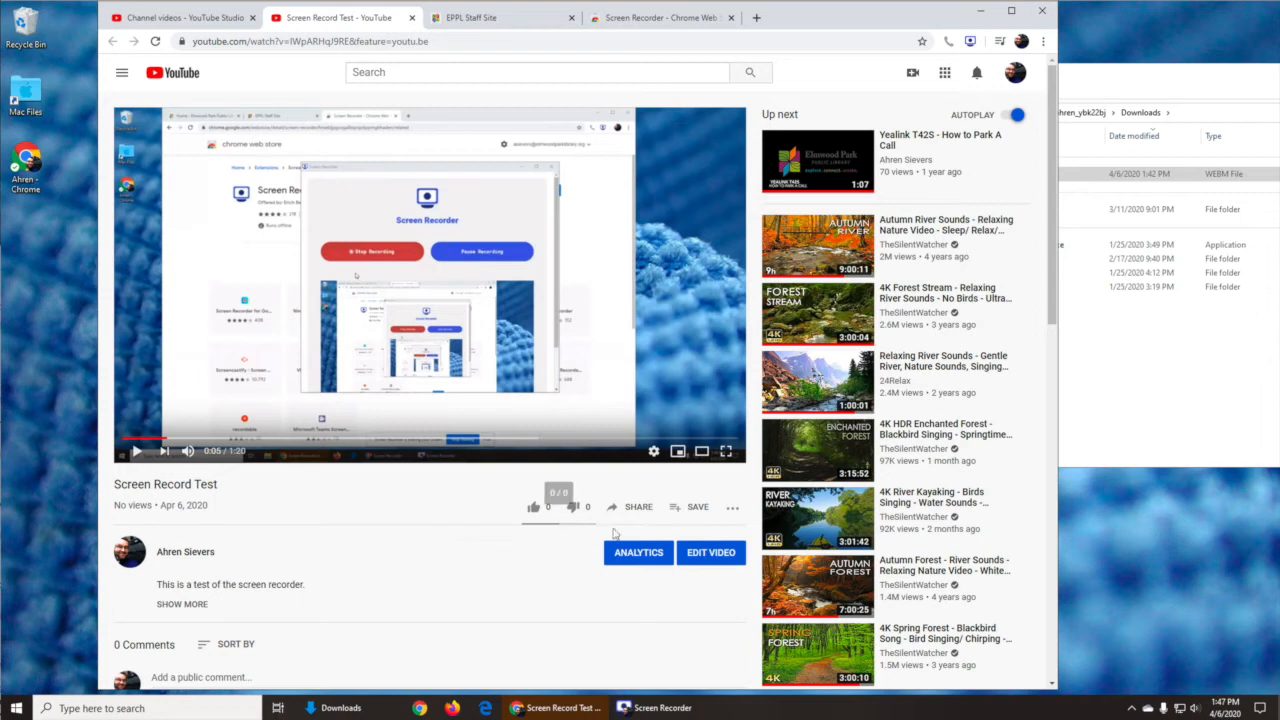
Open the published video in the video editor and play it through to 0:48:07, pausing there.
{"action": "left_click", "coordinate": [704, 556]}
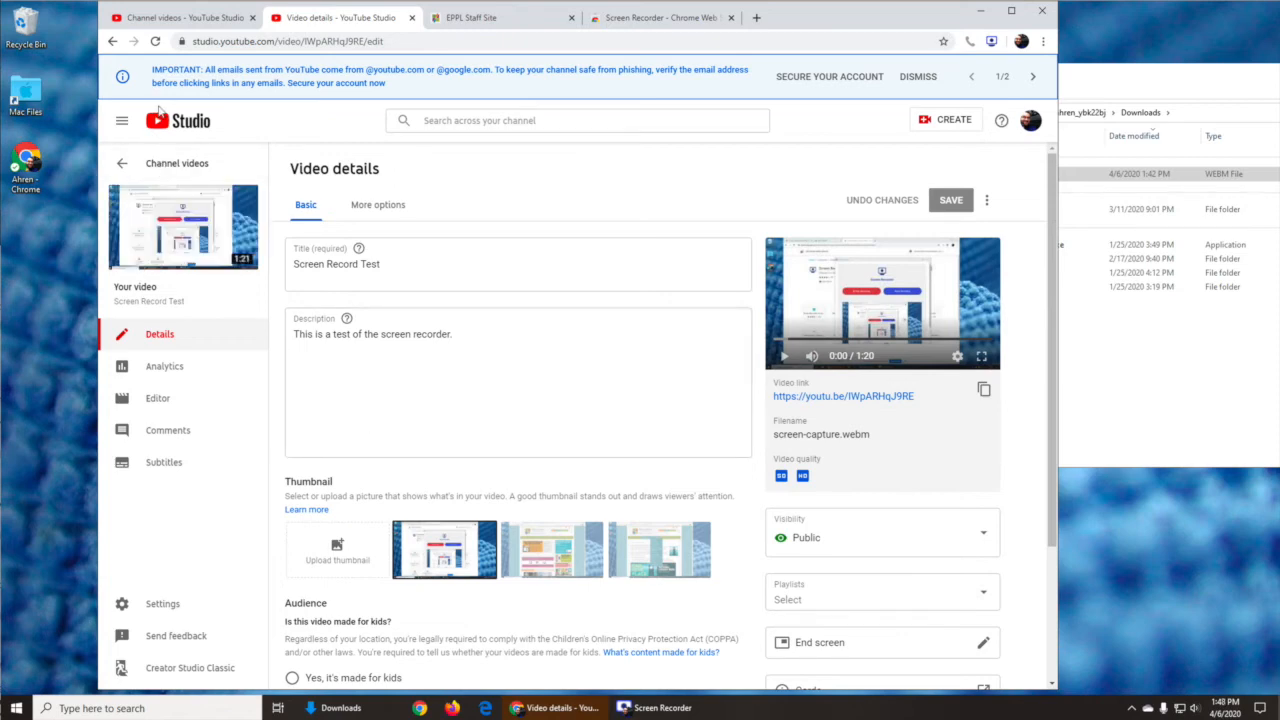
{"action": "left_click", "coordinate": [157, 399]}
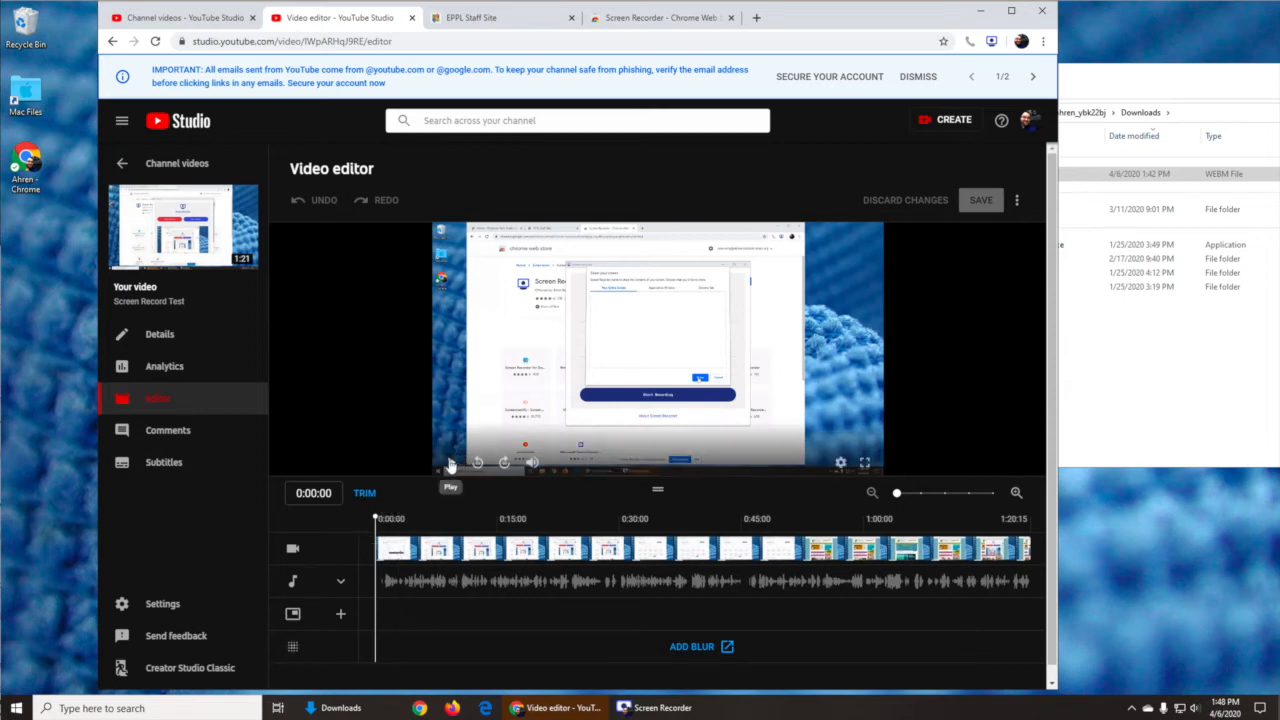
{"action": "left_click", "coordinate": [450, 465]}
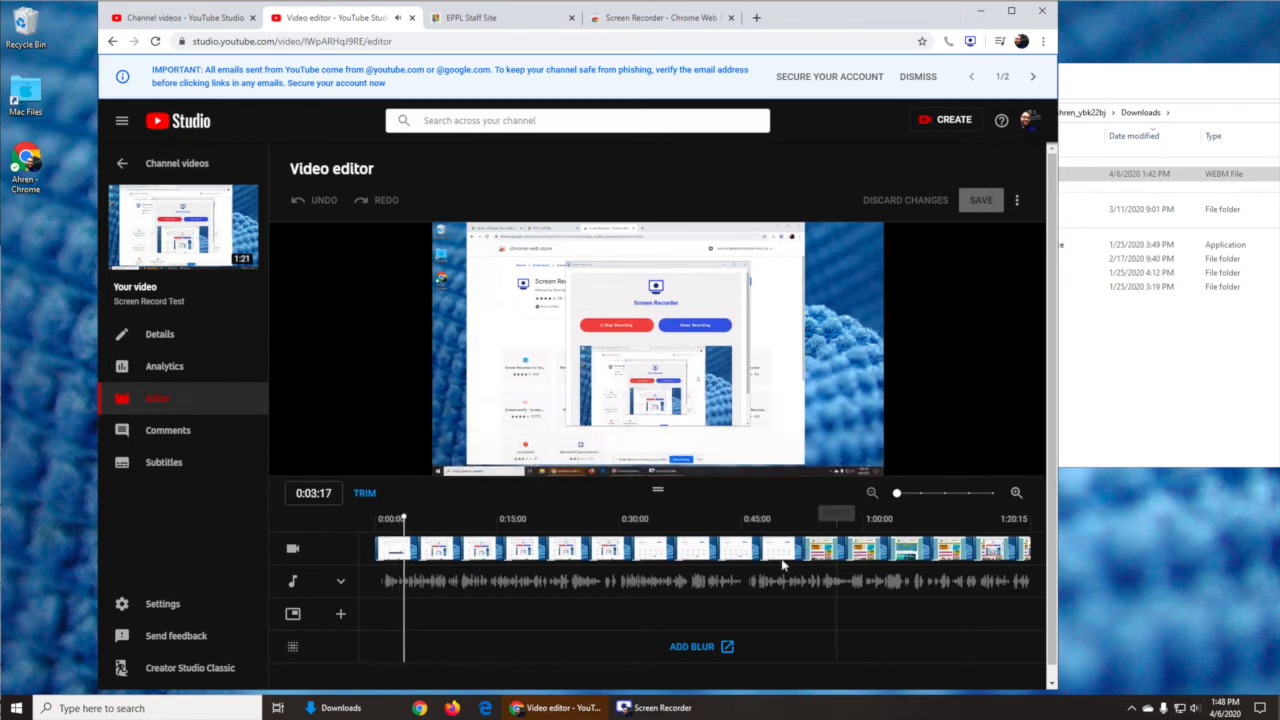
{"action": "left_click", "coordinate": [450, 465]}
{"action": "mouse_move", "coordinate": [534, 465]}
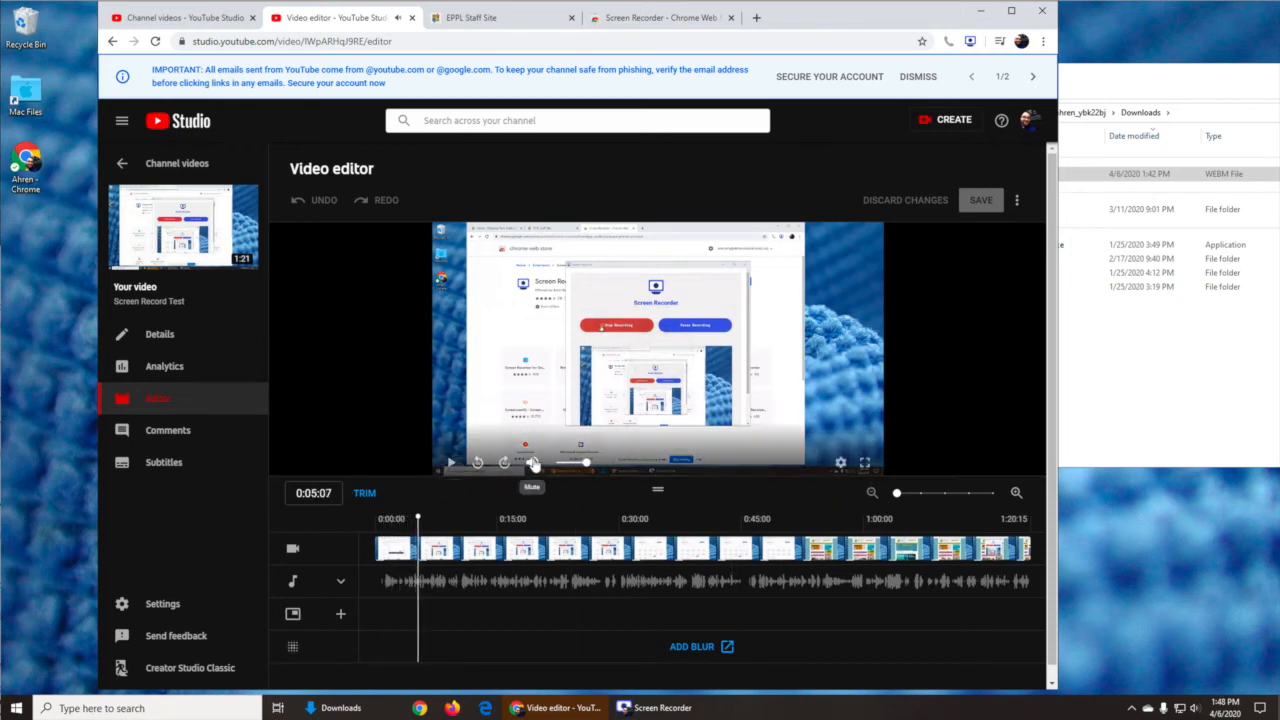
{"action": "left_click", "coordinate": [450, 465]}
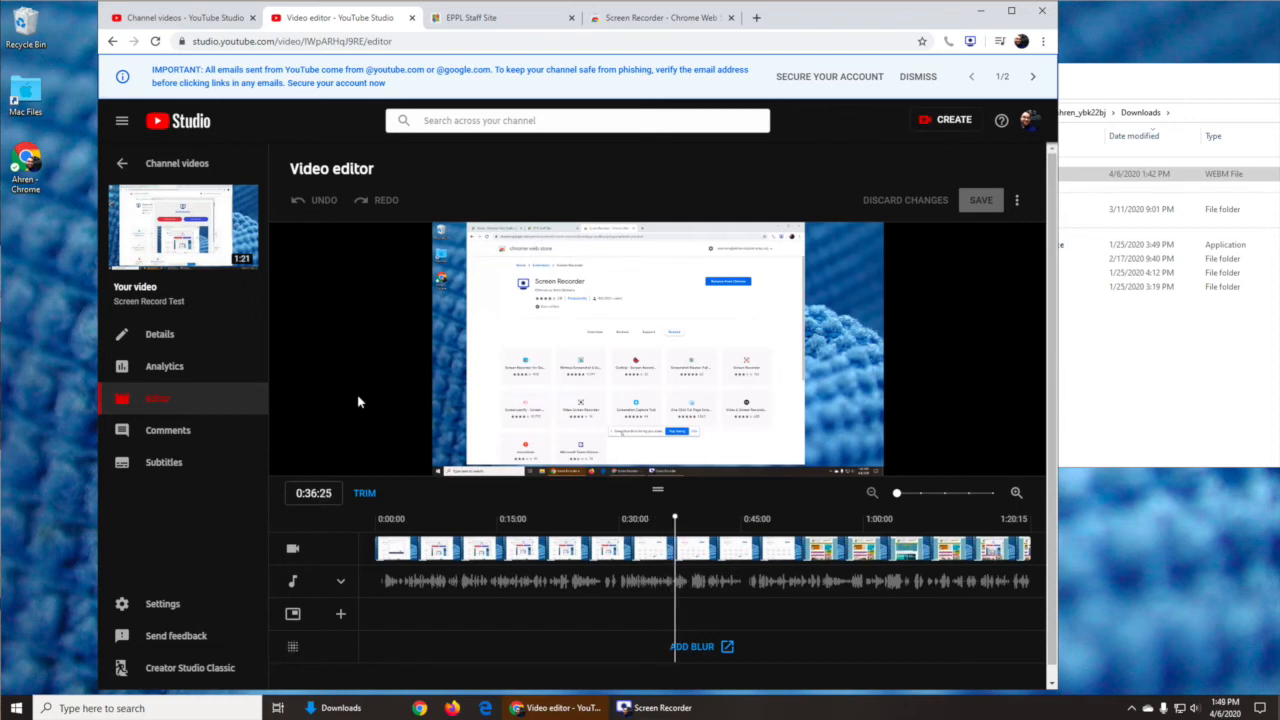
{"action": "mouse_move", "coordinate": [522, 466]}
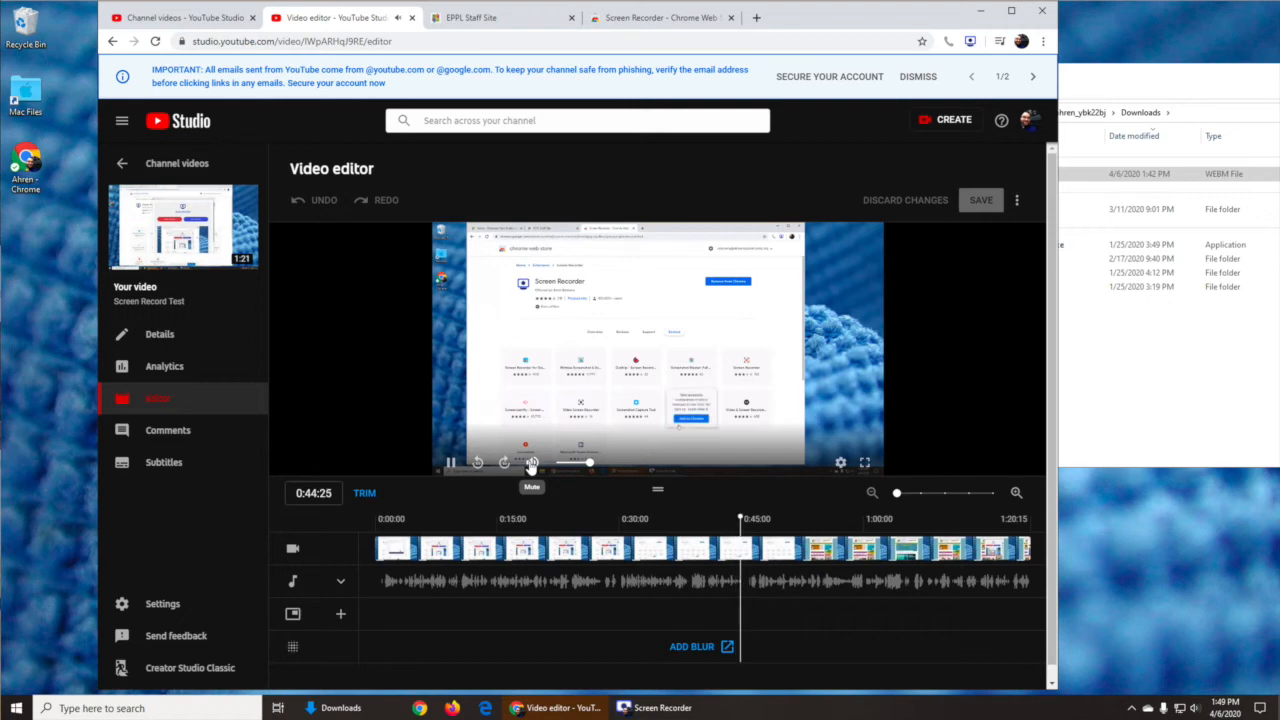
{"action": "left_click", "coordinate": [451, 464]}
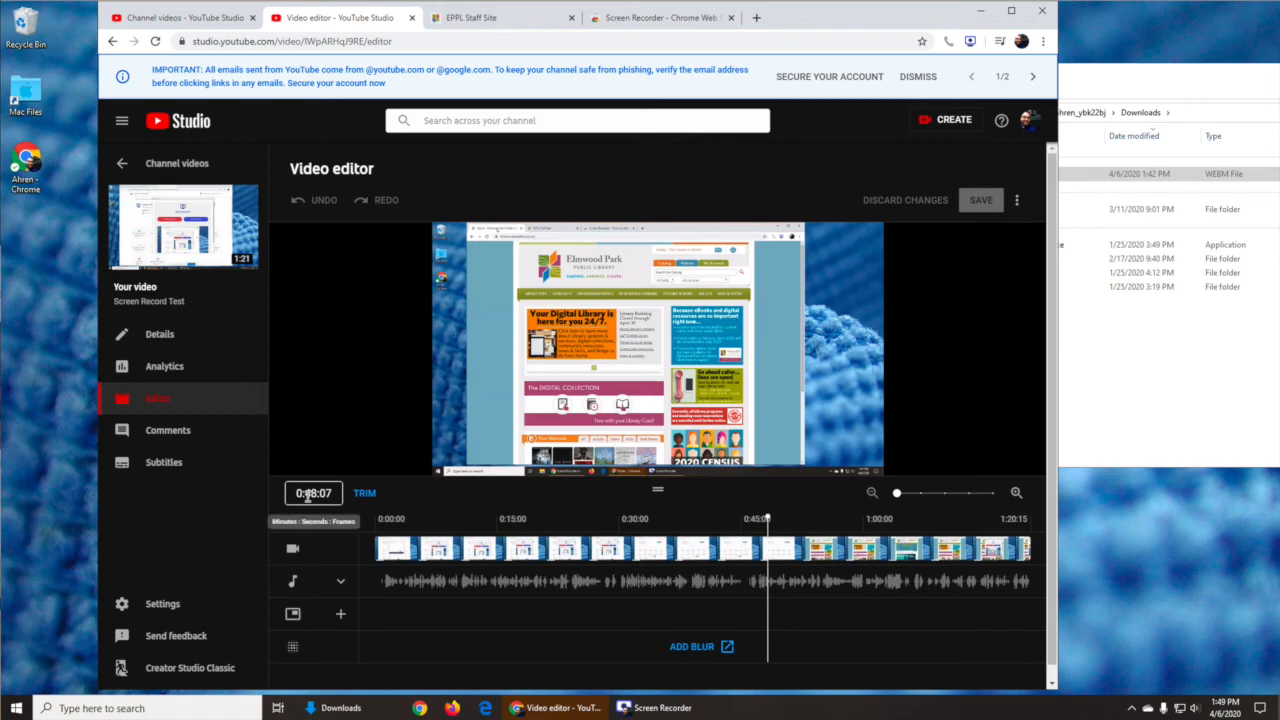
Trim off everything before the playhead at 0:48:07 and preview the trim.
{"action": "left_click", "coordinate": [365, 494]}
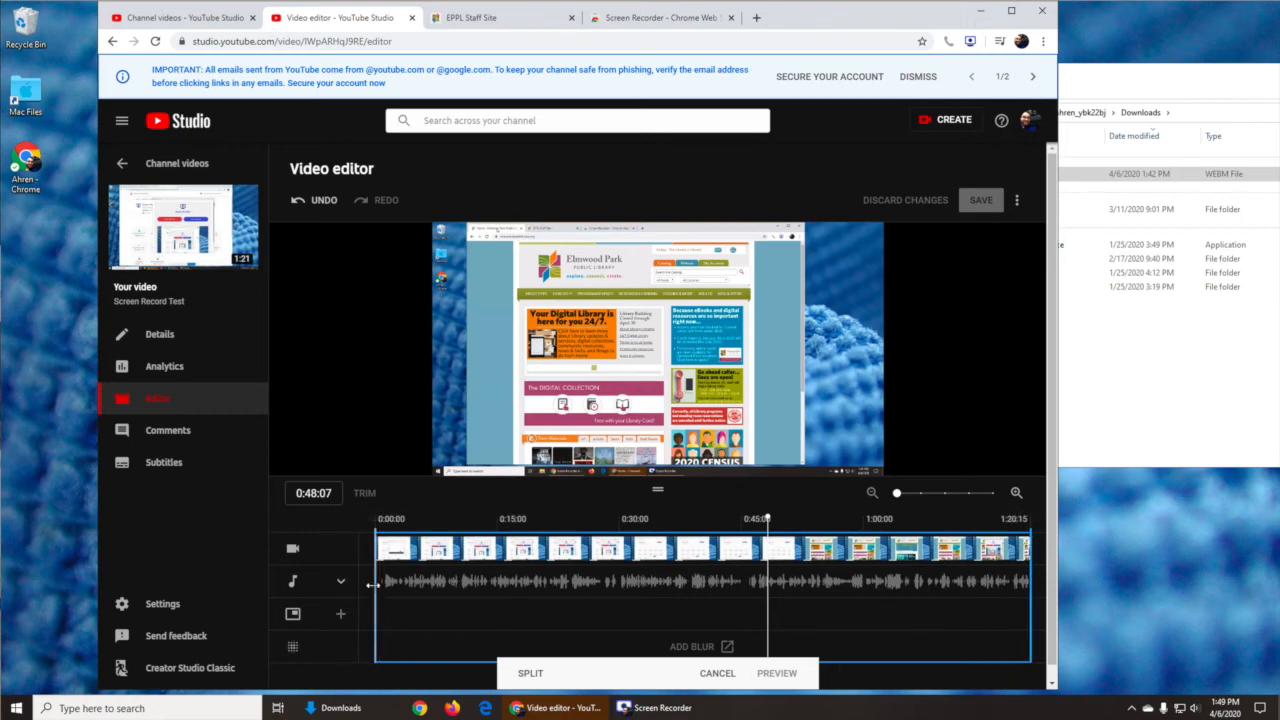
{"action": "left_click_drag", "start_coordinate": [375, 585], "coordinate": [767, 606]}
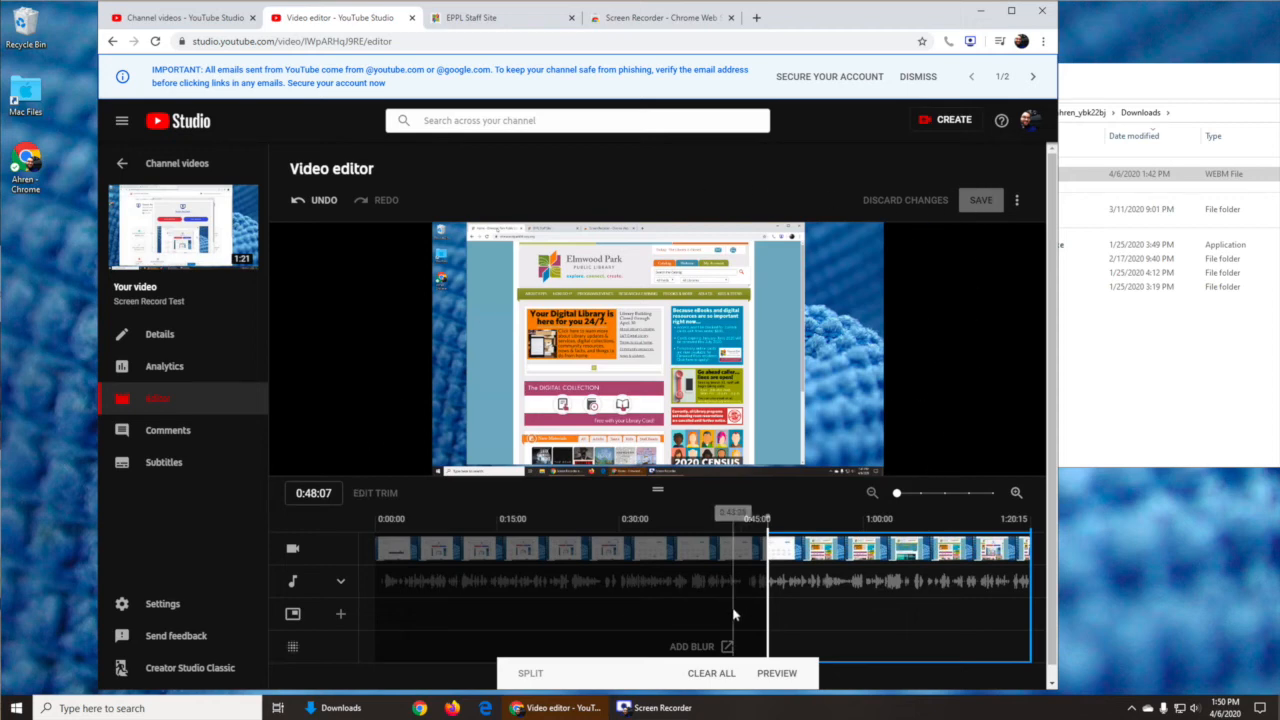
{"action": "left_click", "coordinate": [781, 674]}
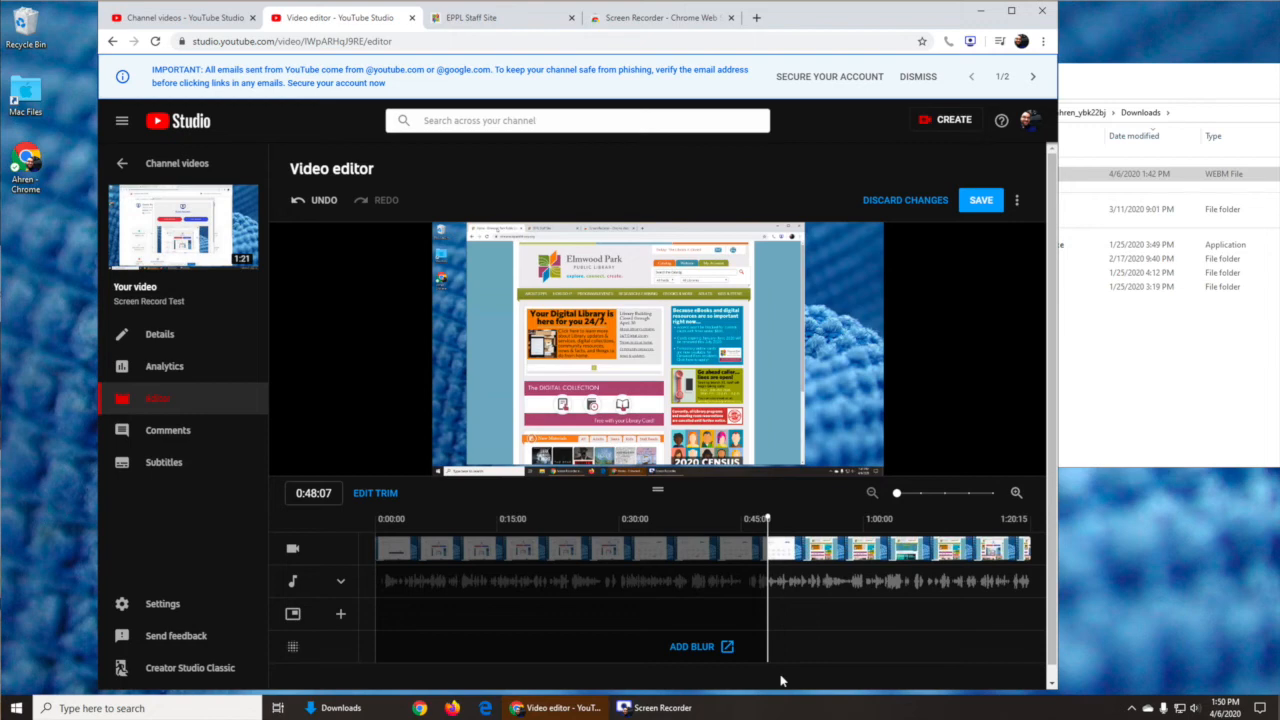
Play part of the trimmed video with the sound muted, and save the trim to the existing video.
{"action": "left_click", "coordinate": [446, 462]}
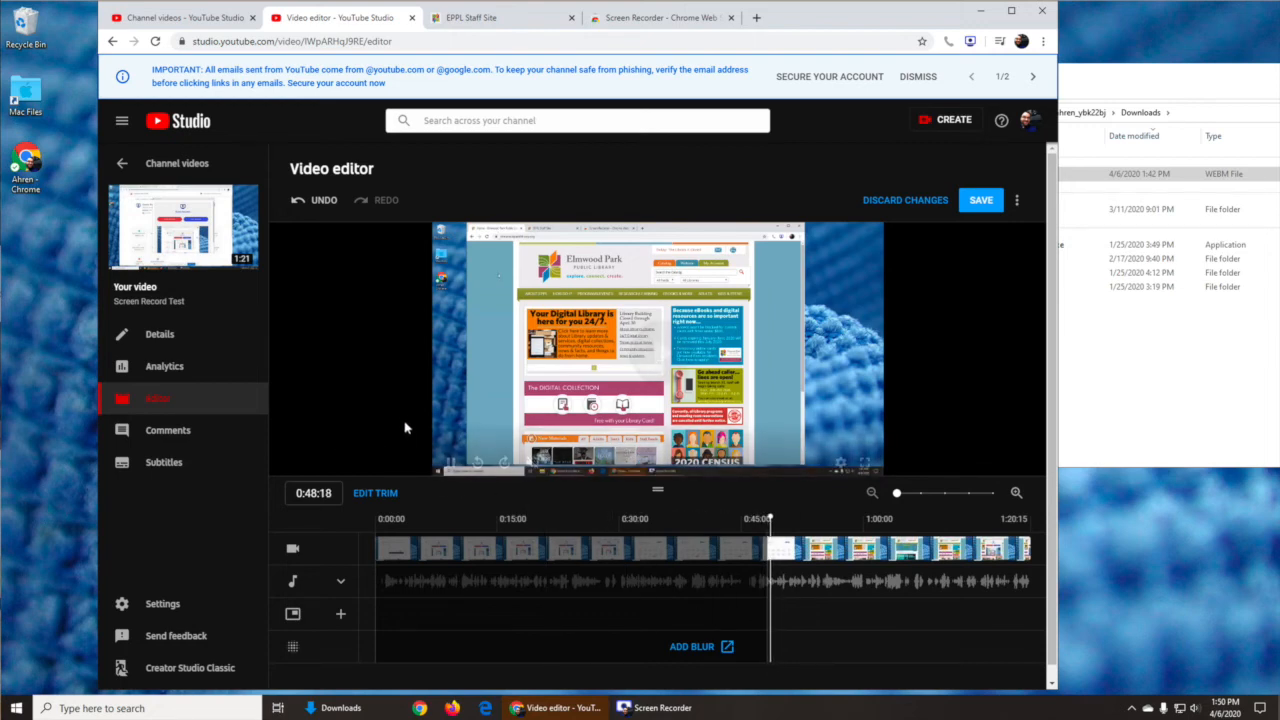
{"action": "left_click", "coordinate": [533, 465]}
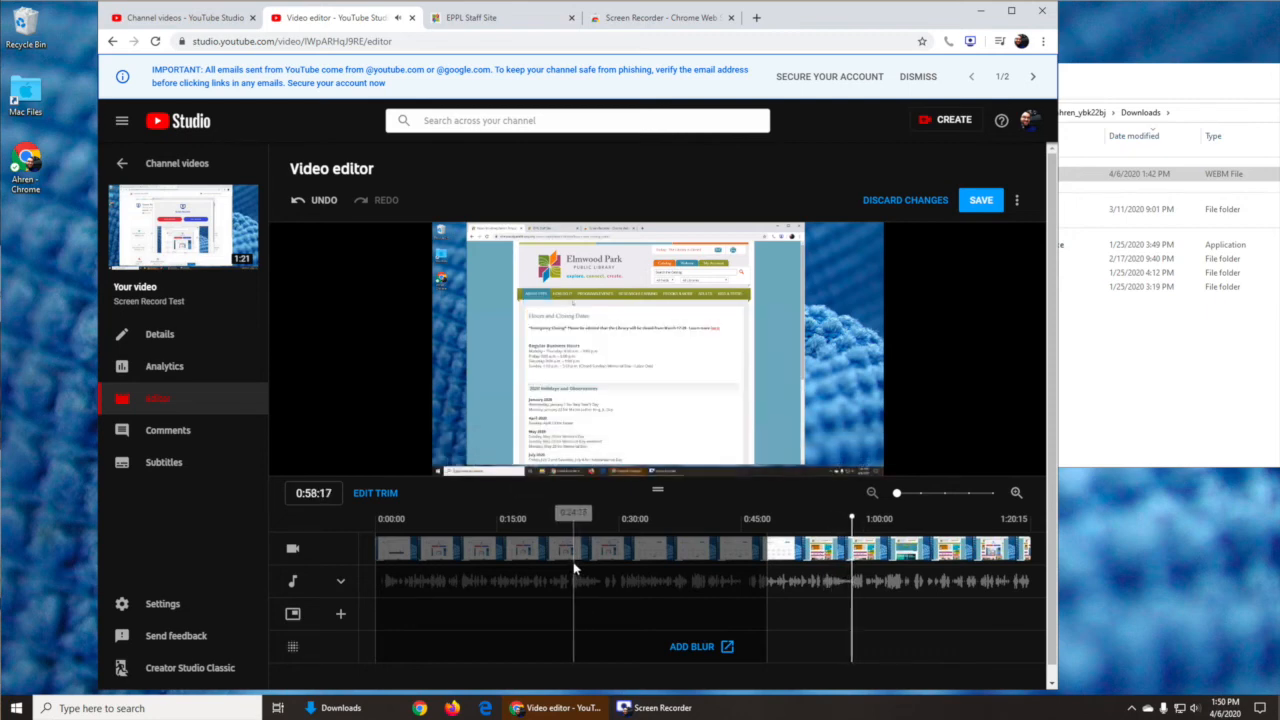
{"action": "left_click", "coordinate": [450, 465]}
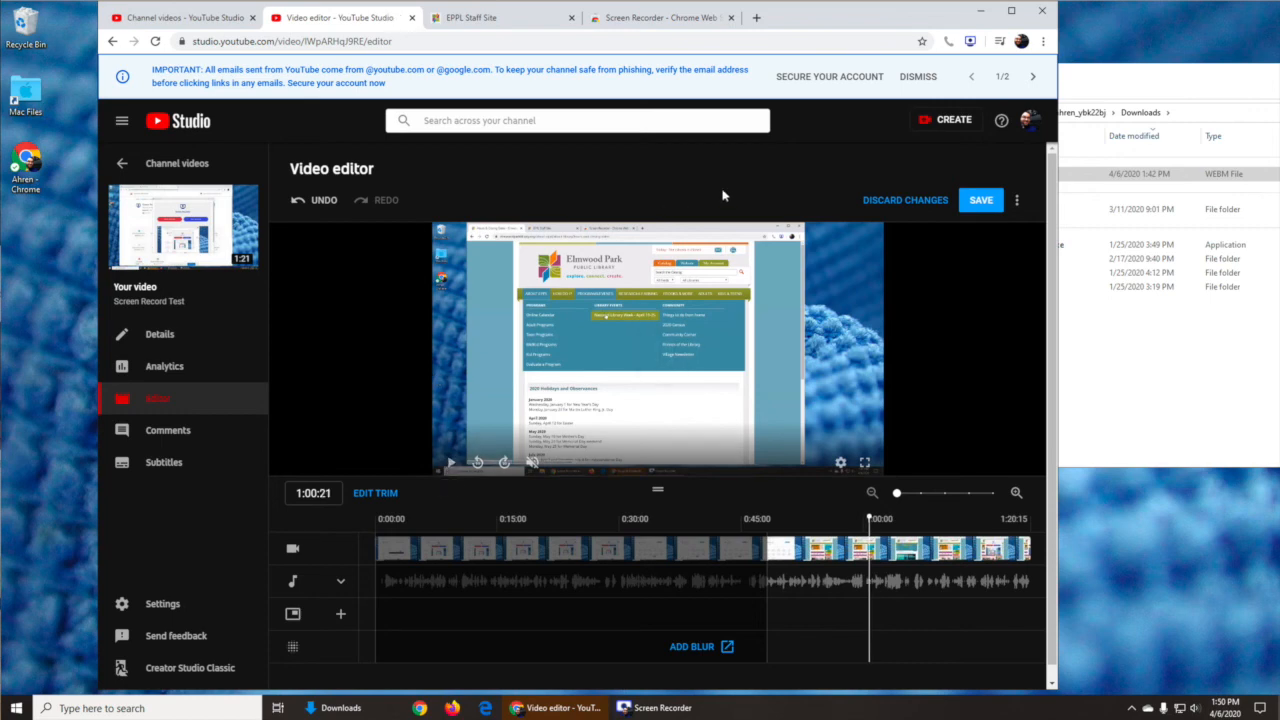
{"action": "left_click", "coordinate": [980, 201]}
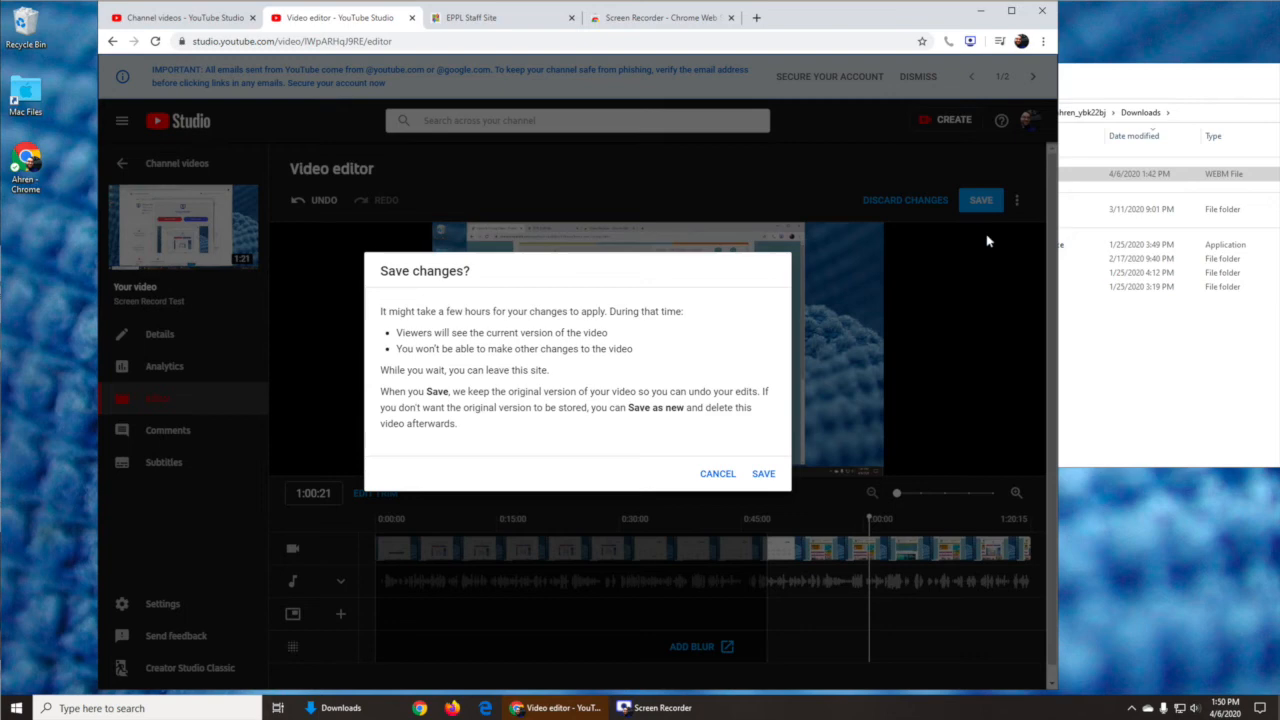
{"action": "left_click", "coordinate": [764, 473]}
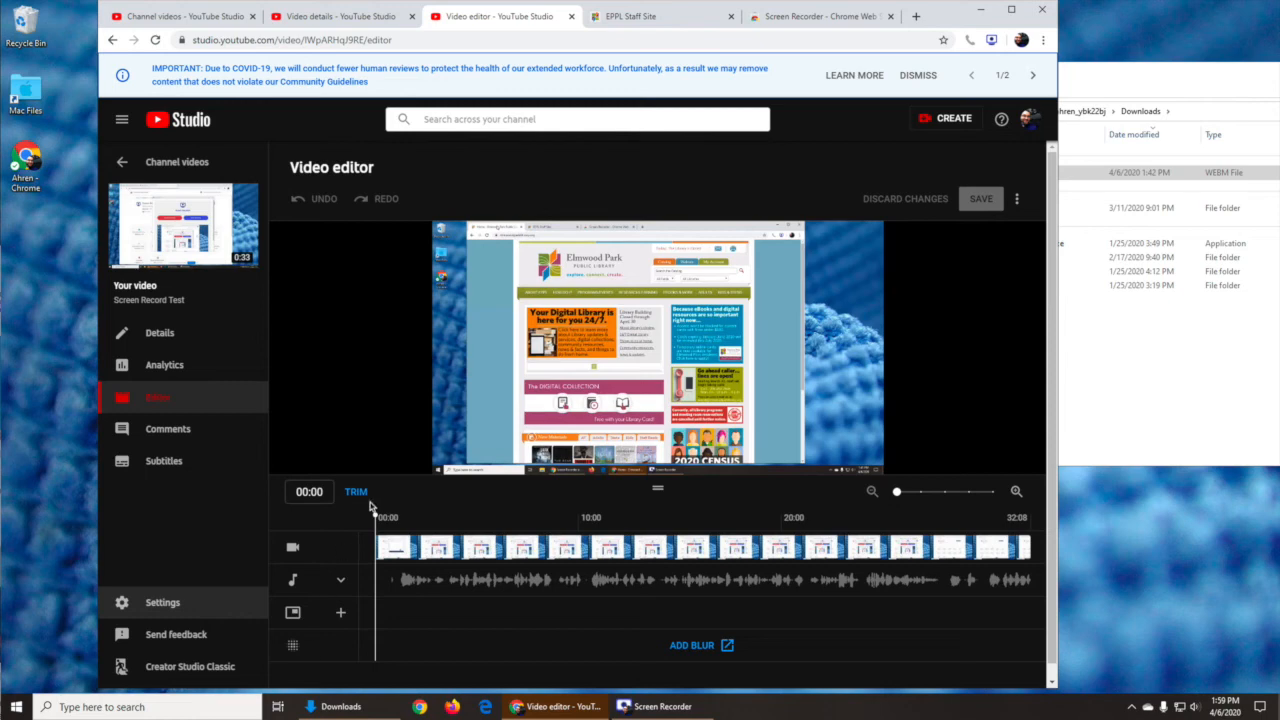
Play the shortened video from the start and pause it at 06:15.
{"action": "mouse_move", "coordinate": [450, 462]}
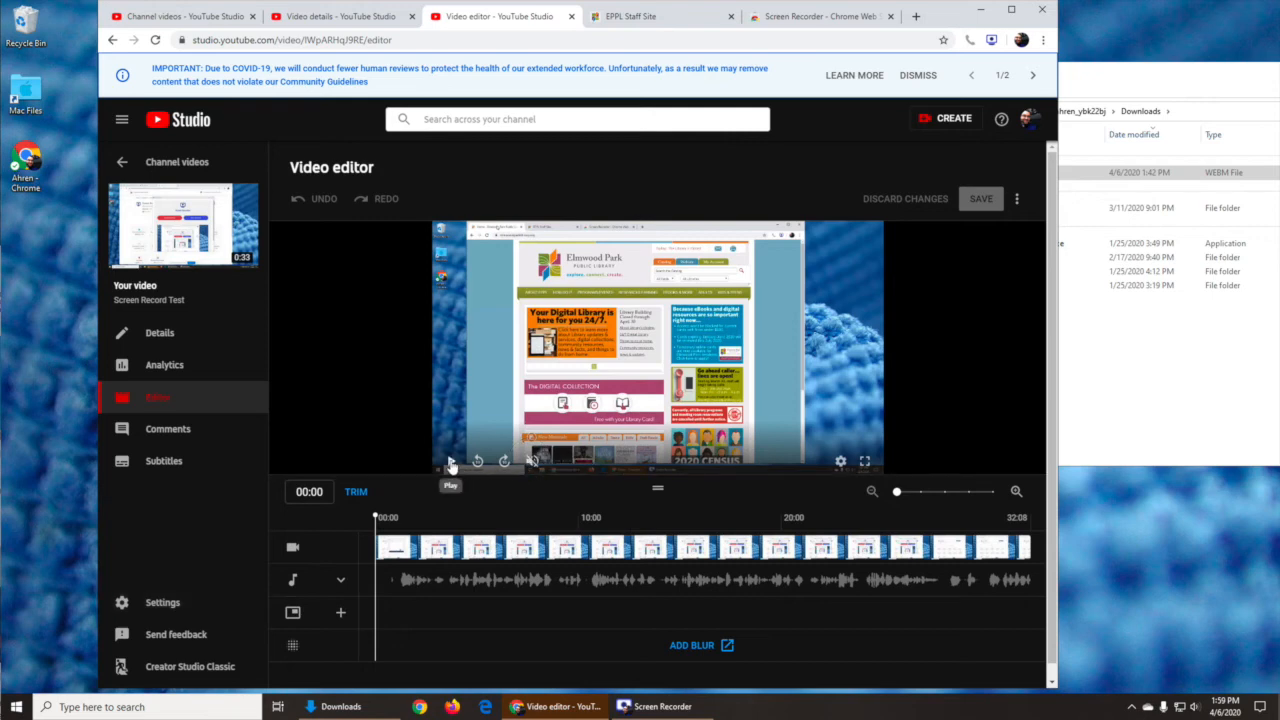
{"action": "left_click", "coordinate": [450, 462]}
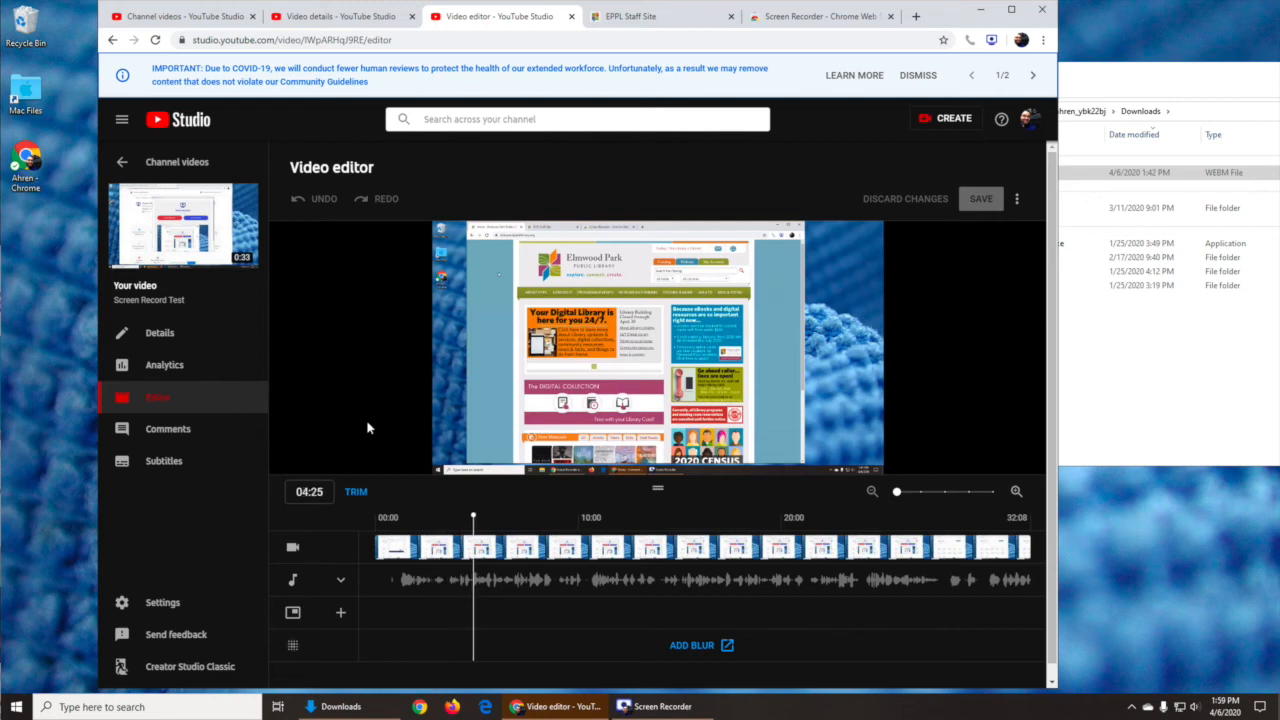
{"action": "left_click", "coordinate": [448, 462]}
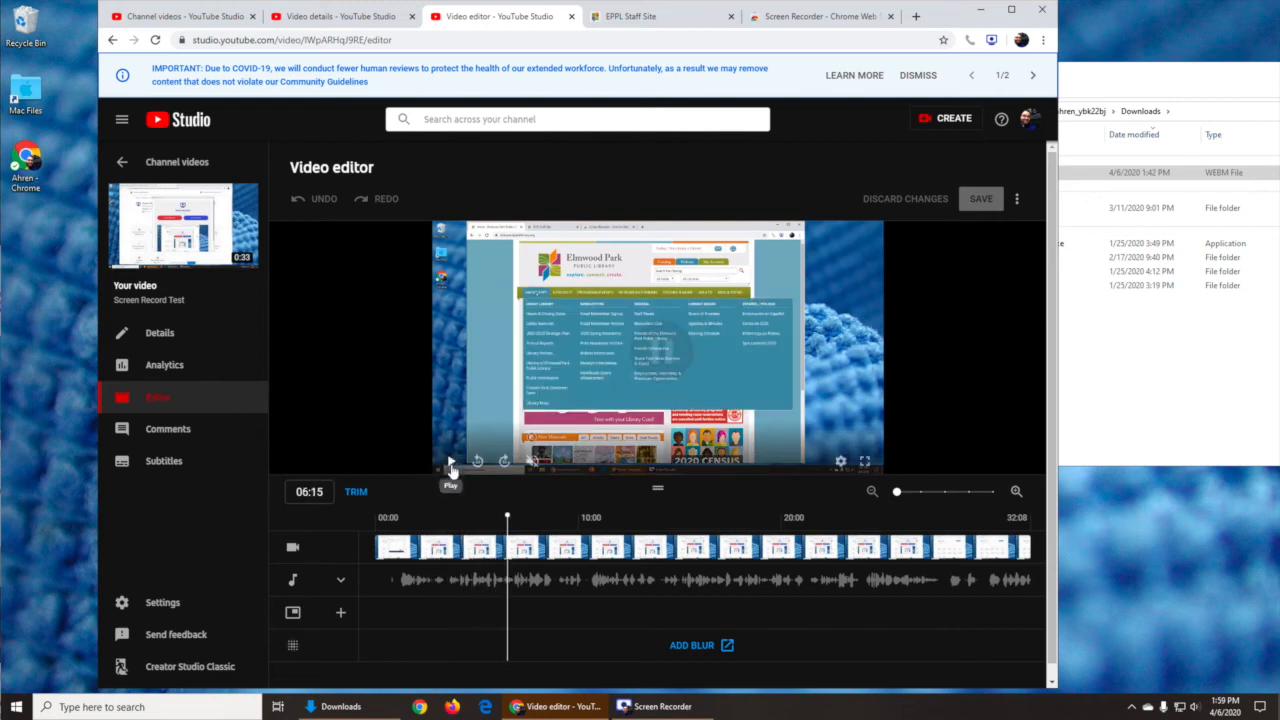
{"action": "left_click", "coordinate": [355, 491]}
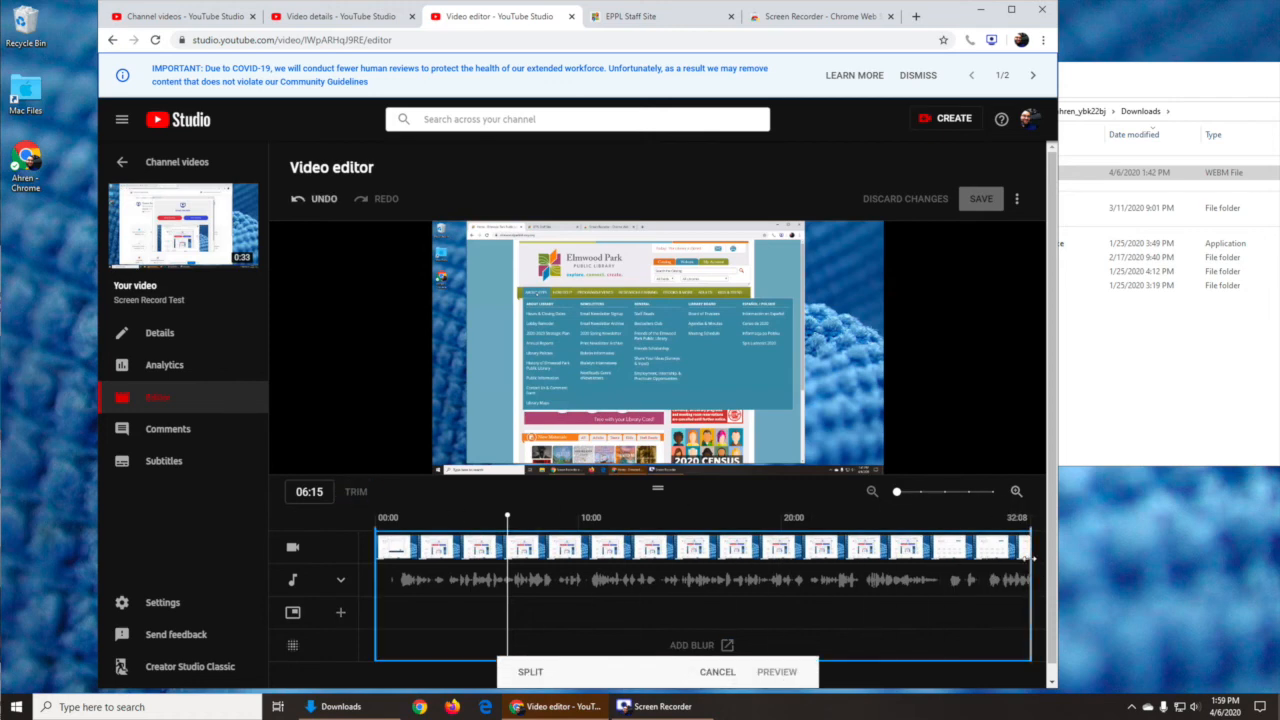
{"action": "mouse_move", "coordinate": [1030, 560]}
{"action": "left_mouse_down"}
{"action": "mouse_move", "coordinate": [800, 560]}
{"action": "mouse_move", "coordinate": [1041, 560]}
{"action": "left_mouse_up"}
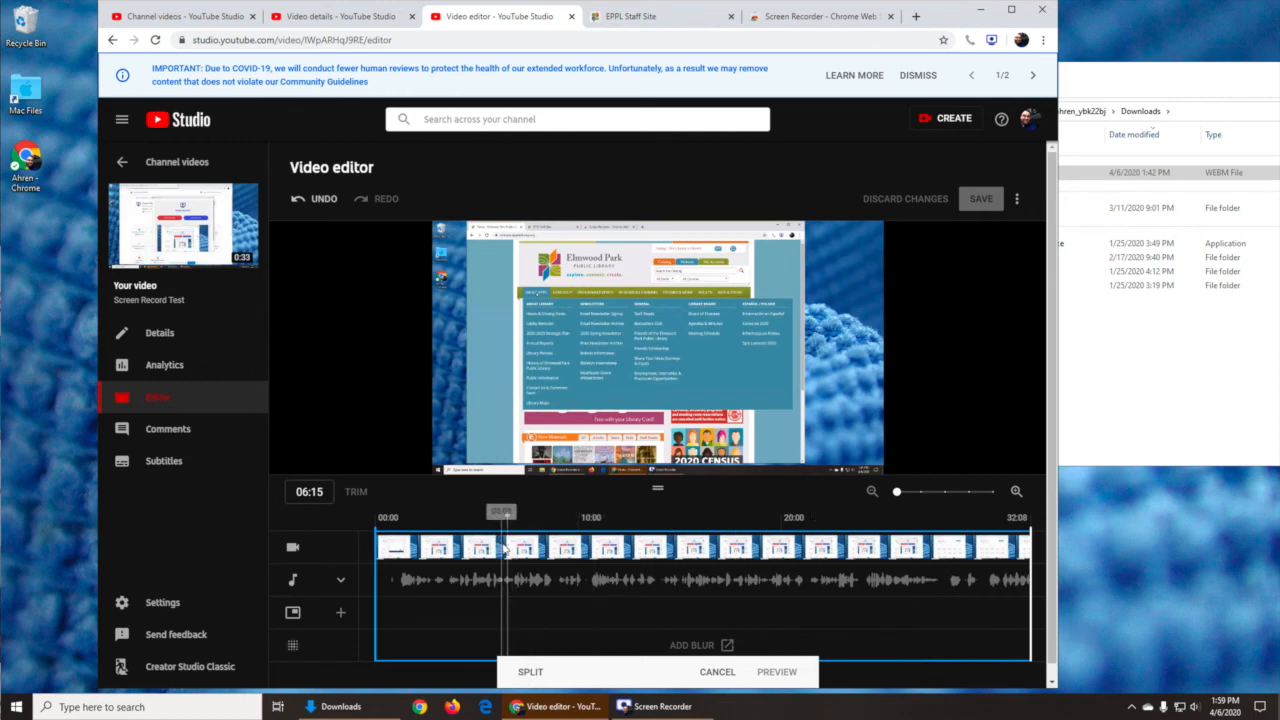
{"action": "left_click", "coordinate": [717, 672]}
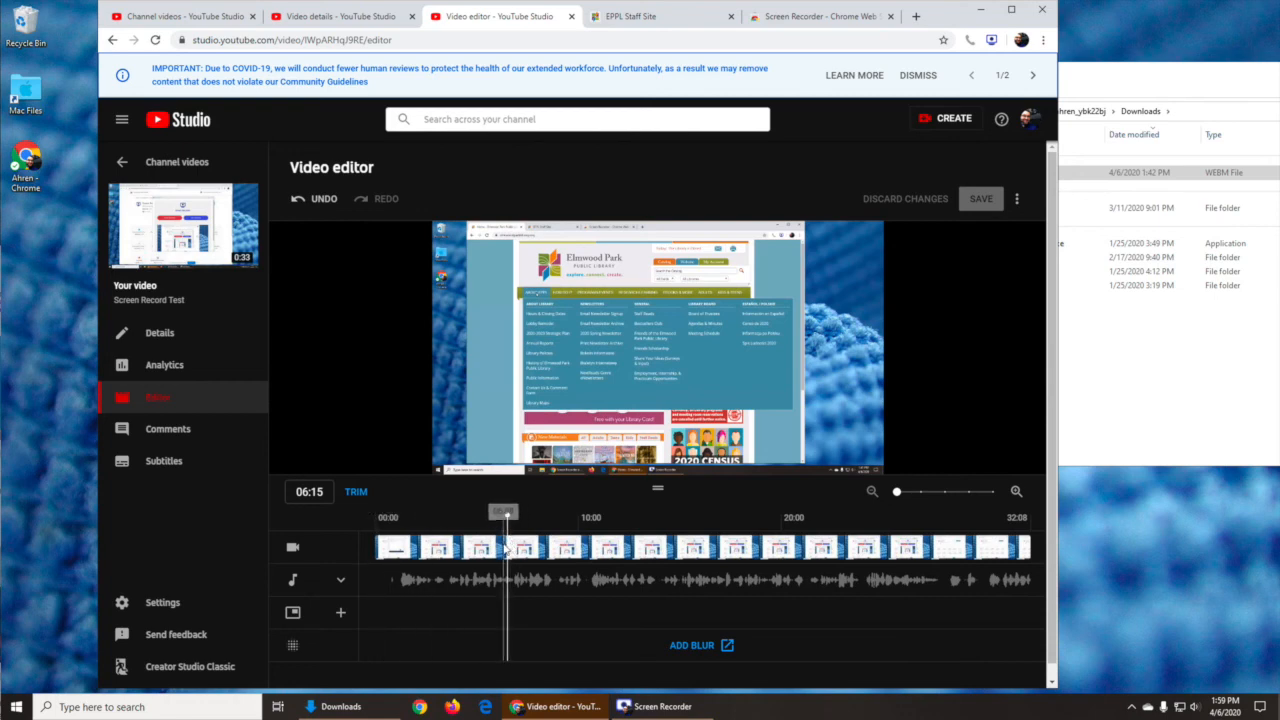
Start trimming again and split the video at the playhead at 06:15.
{"action": "left_click", "coordinate": [356, 491]}
{"action": "left_click", "coordinate": [530, 672]}
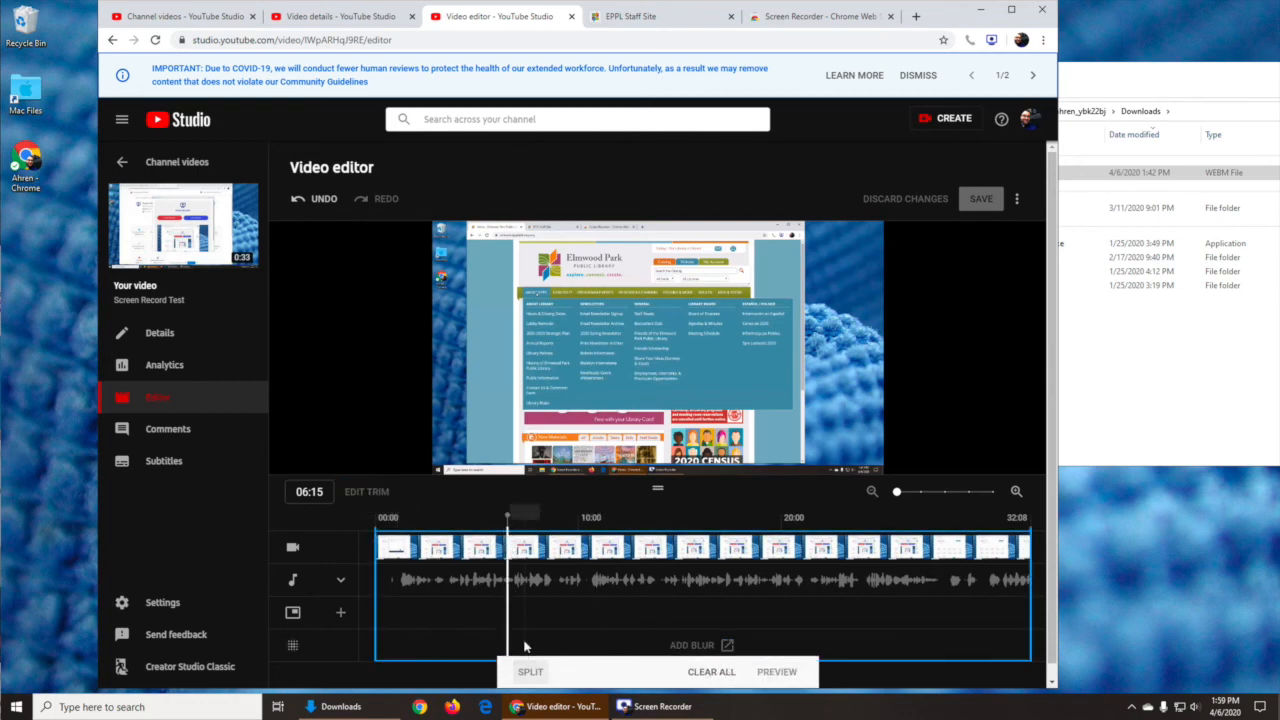
Try cutting out the section from 06:15 to about 10:00, discard that cut, and check the additional save options.
{"action": "left_click_drag", "start_coordinate": [509, 588], "coordinate": [581, 590]}
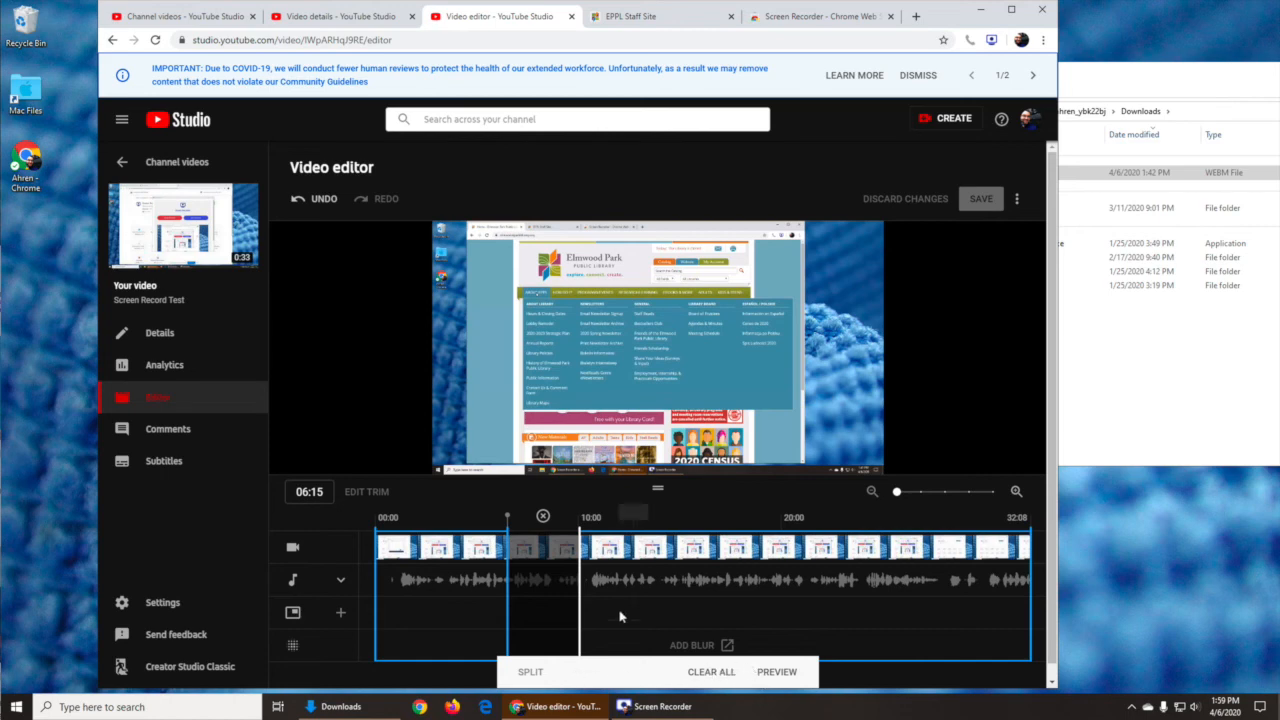
{"action": "left_click", "coordinate": [543, 516]}
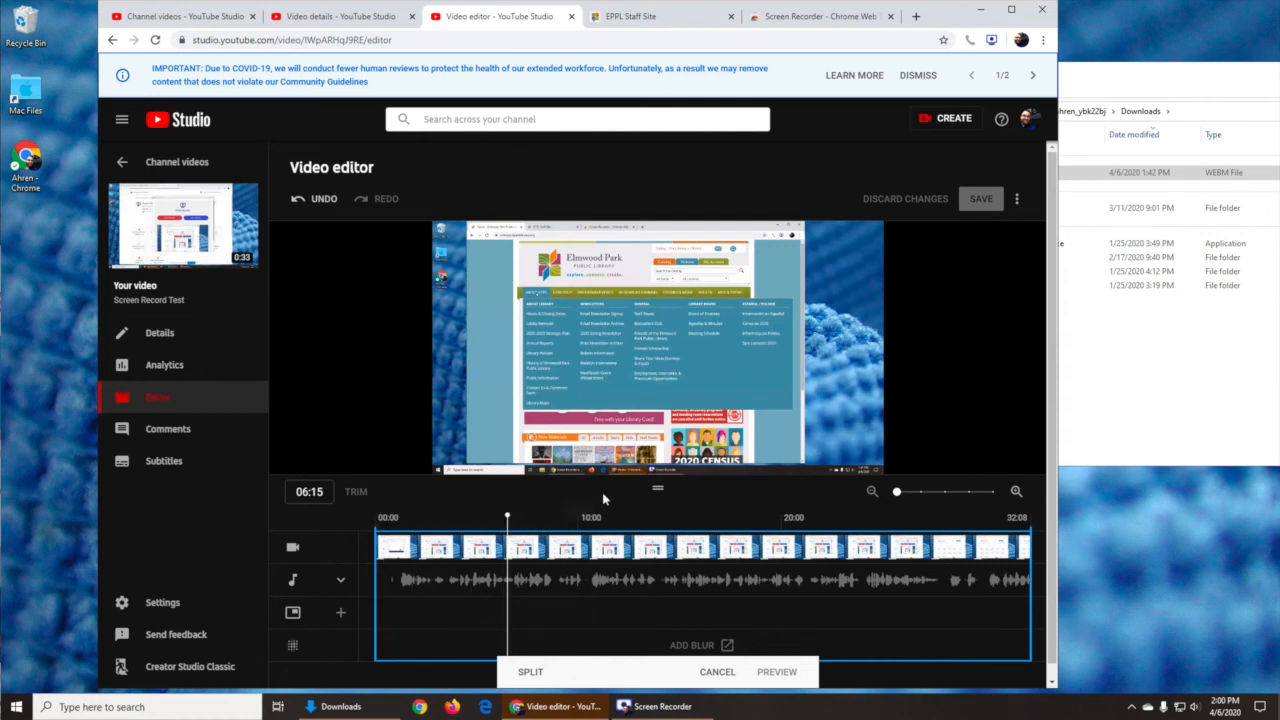
{"action": "left_click", "coordinate": [1017, 201]}
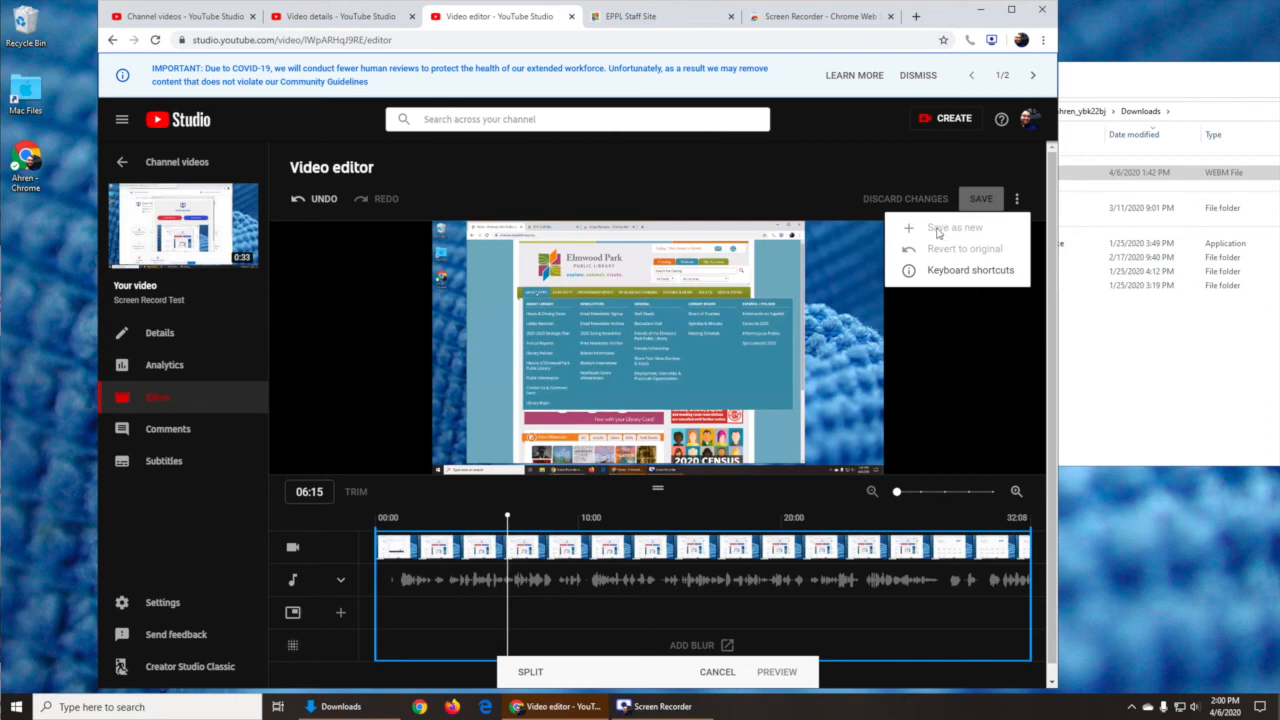
{"action": "left_click", "coordinate": [725, 165]}
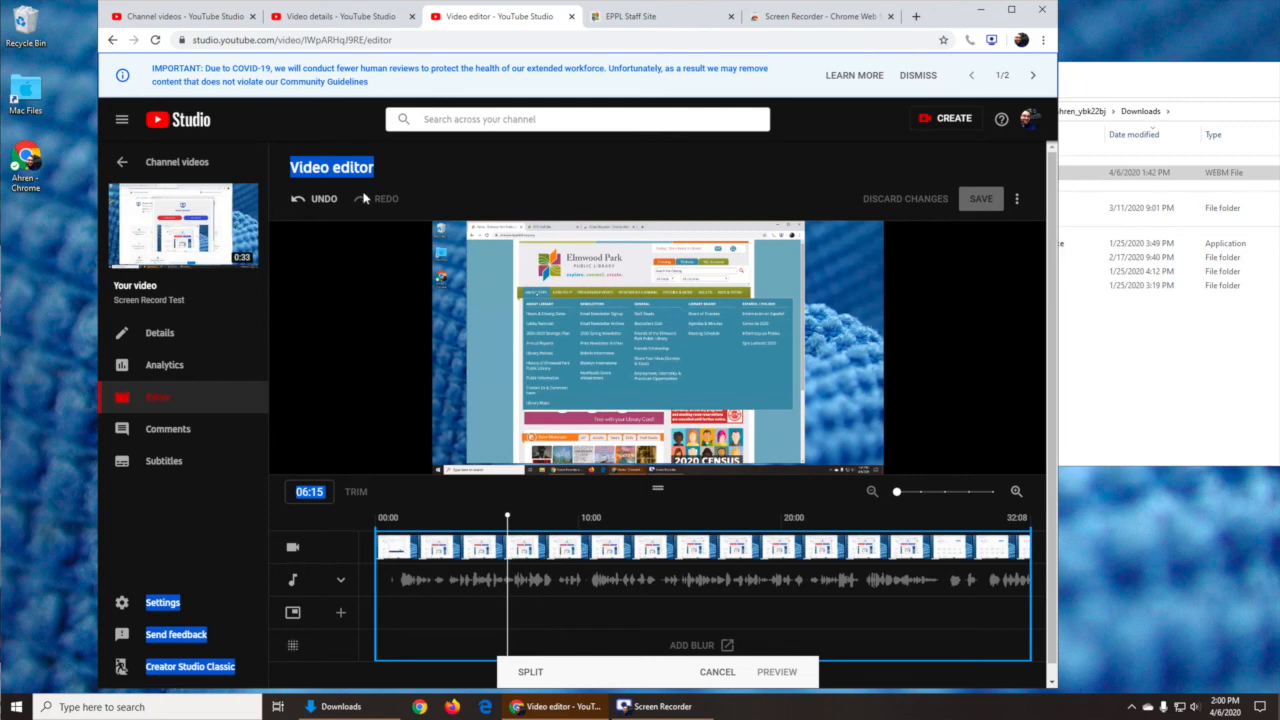
Open the channel's video list in a new window, view the Screen Record Test video on YouTube, and pause it.
{"action": "left_click", "coordinate": [120, 165], "text": "shift"}
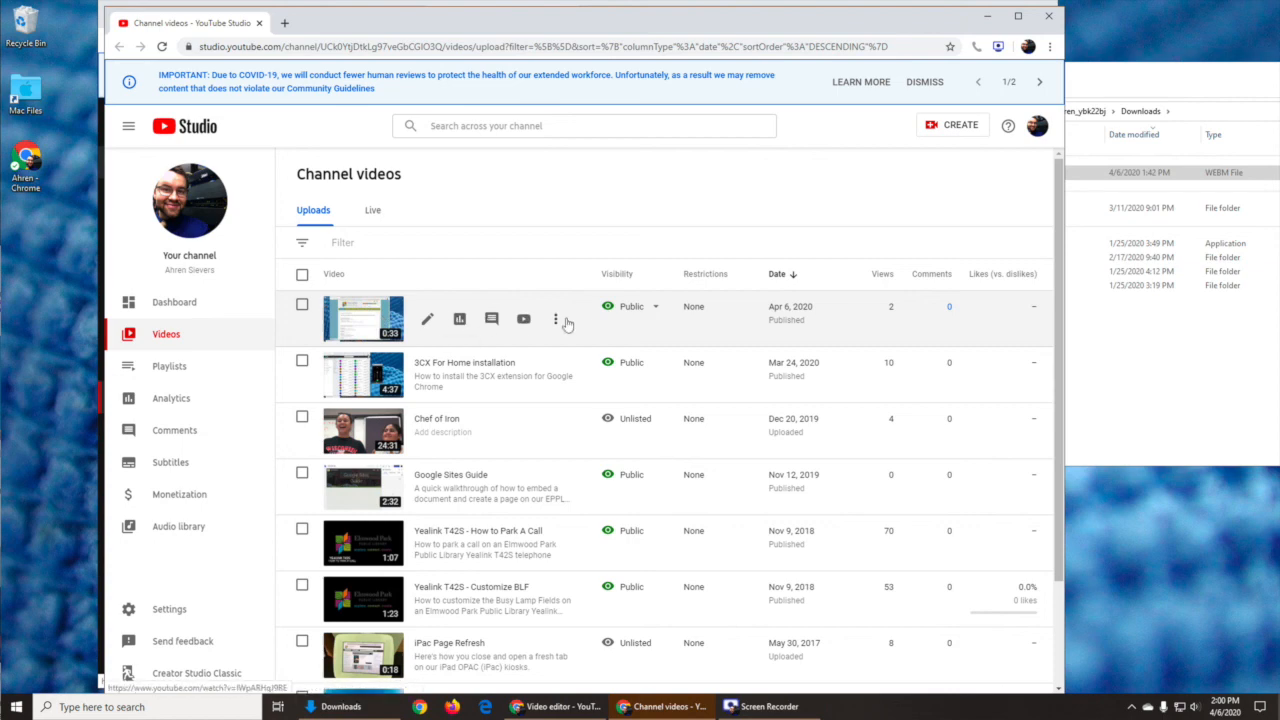
{"action": "left_click", "coordinate": [523, 319]}
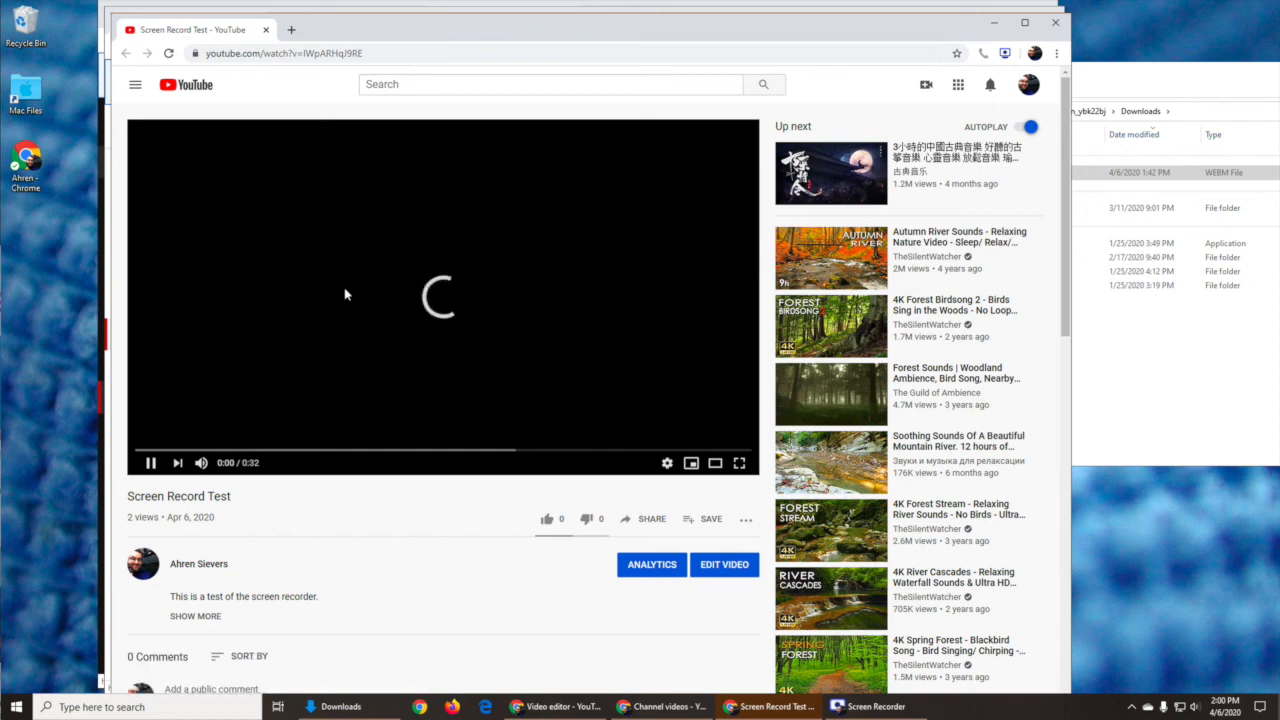
{"action": "left_click", "coordinate": [149, 463]}
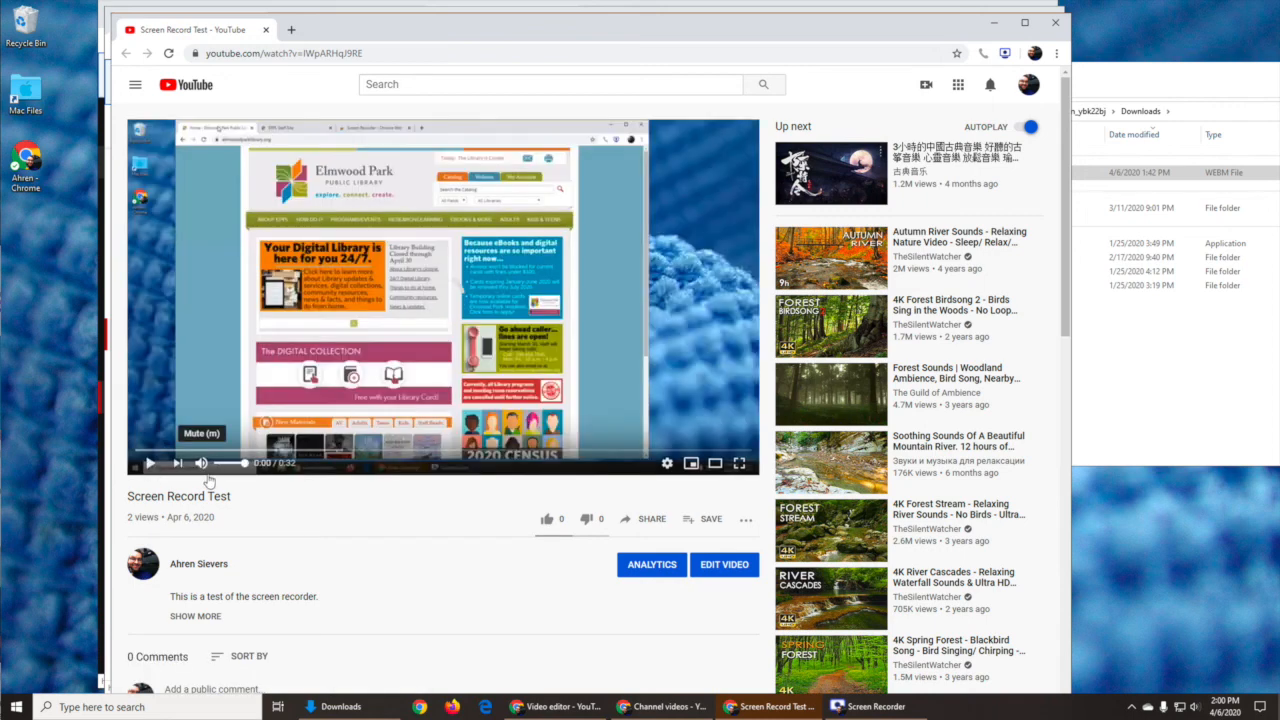
Copy the share link of the Screen Record Test video and close the sharing options.
{"action": "left_click", "coordinate": [641, 521]}
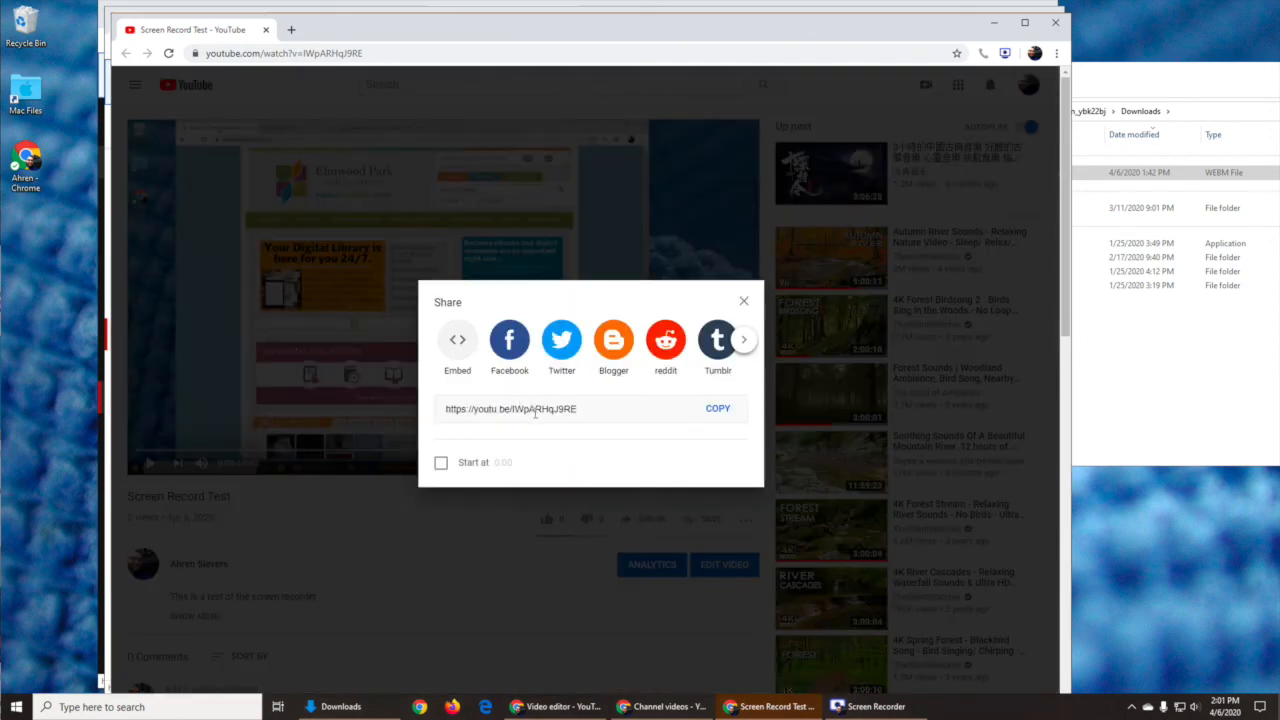
{"action": "left_click", "coordinate": [719, 410]}
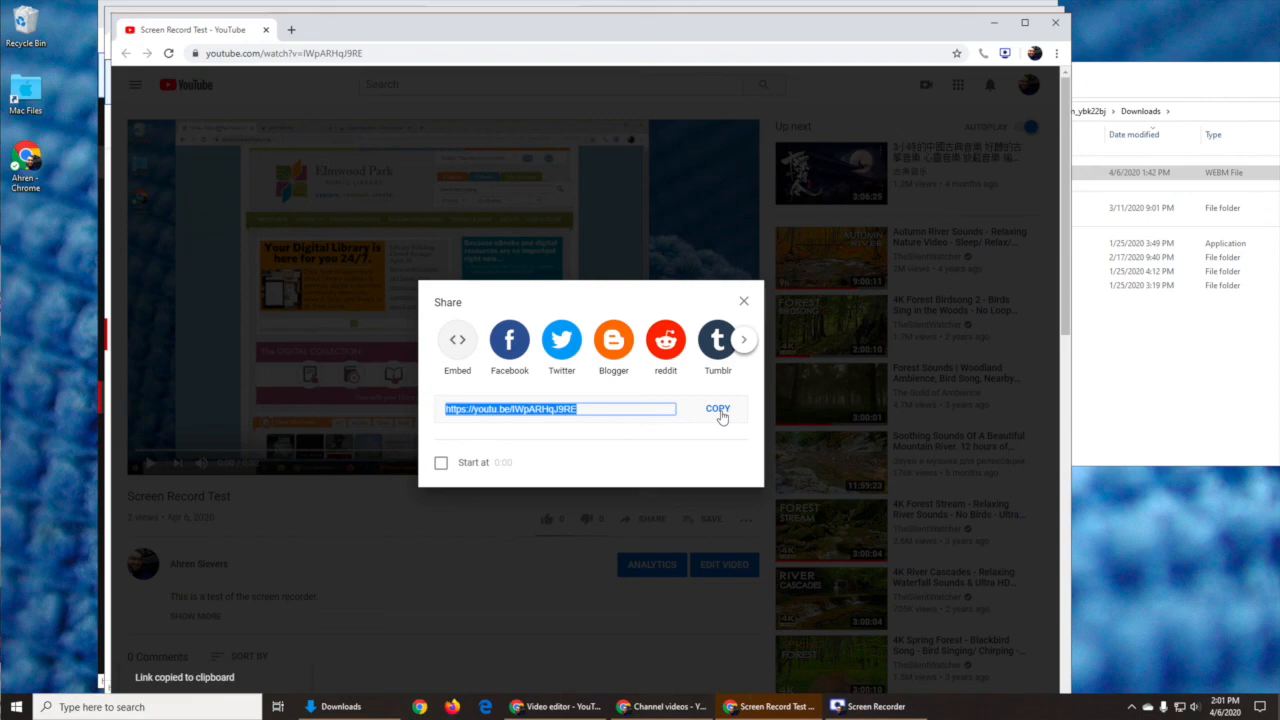
{"action": "key", "text": "Escape"}
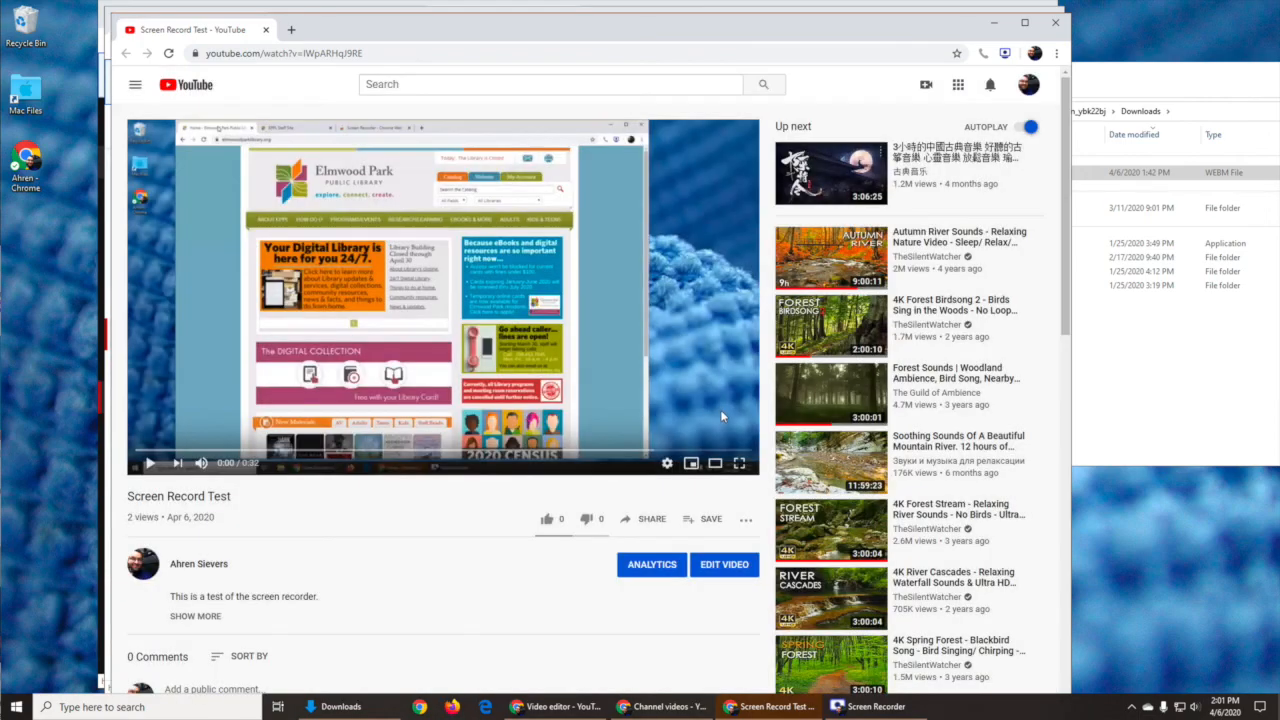
Display the embed code for the Screen Record Test video and select the whole iframe snippet.
{"action": "left_click", "coordinate": [647, 518]}
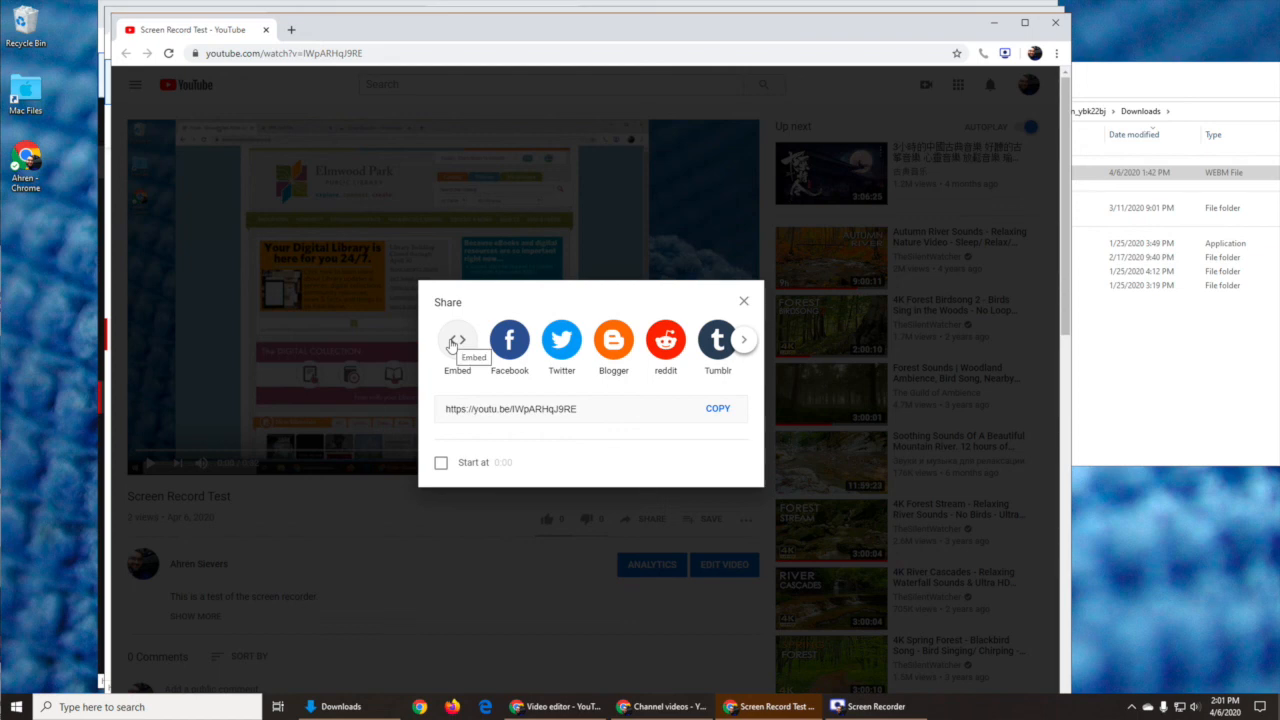
{"action": "left_click", "coordinate": [458, 342]}
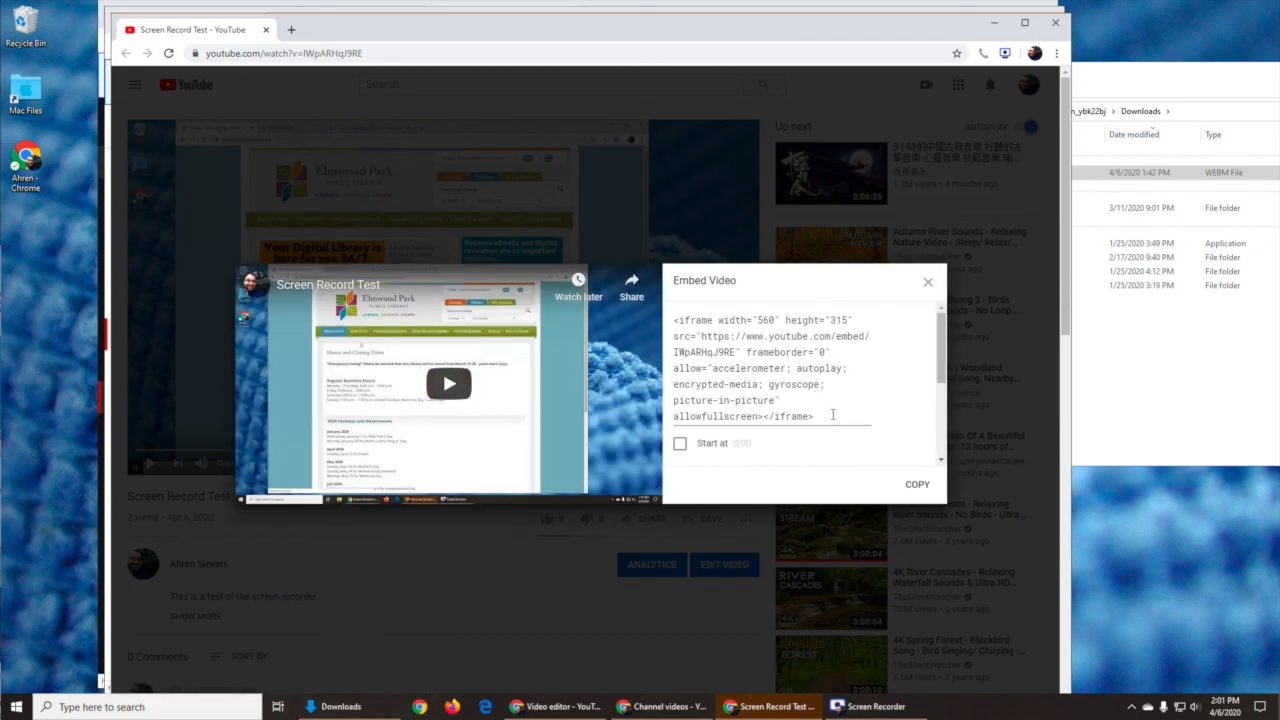
{"action": "key", "text": "ctrl+a"}
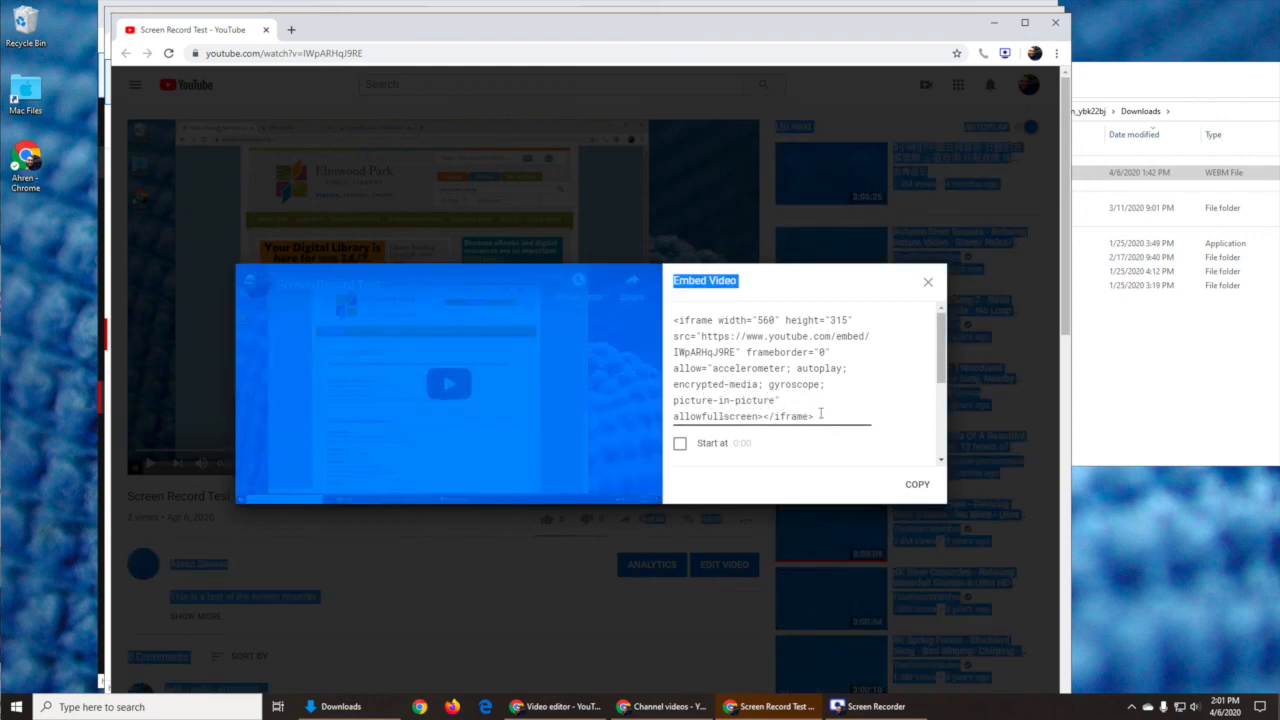
{"action": "left_click", "coordinate": [820, 413]}
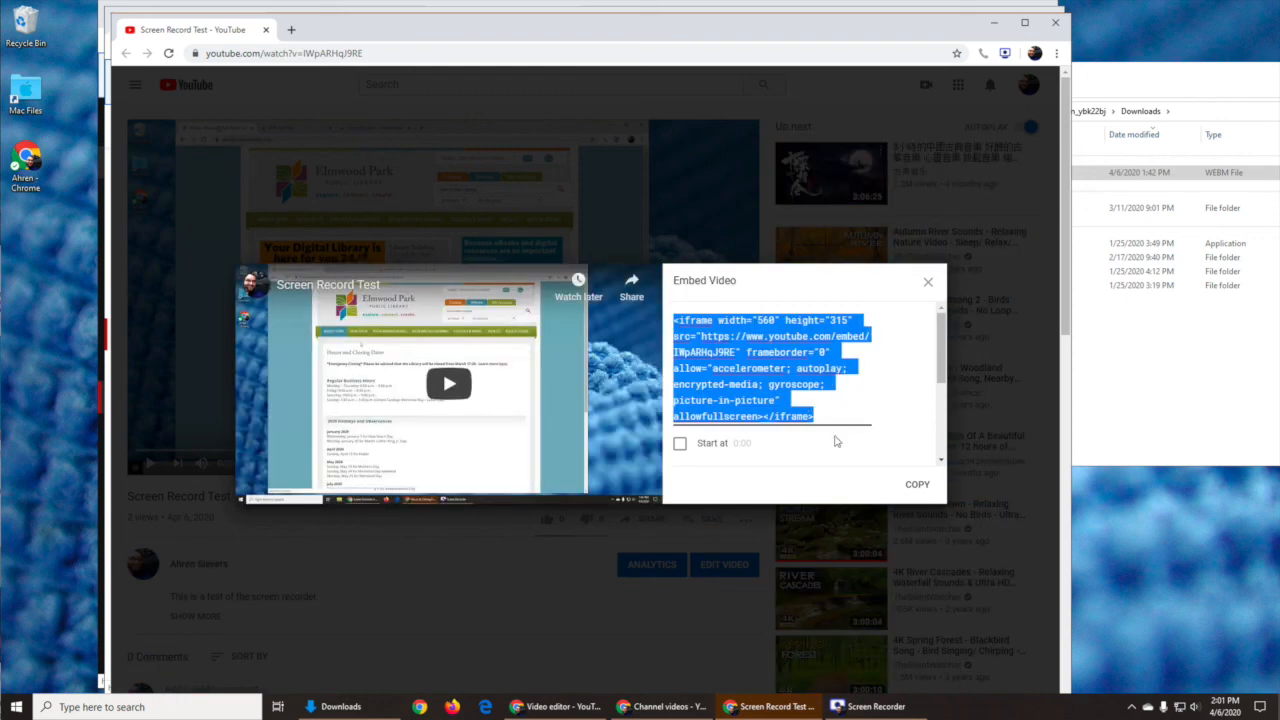
Examine the embed options and the width setting in the iframe code, and close the embed window.
{"action": "left_click", "coordinate": [812, 459]}
{"action": "left_click", "coordinate": [836, 405]}
{"action": "left_click_drag", "start_coordinate": [943, 343], "coordinate": [938, 305]}
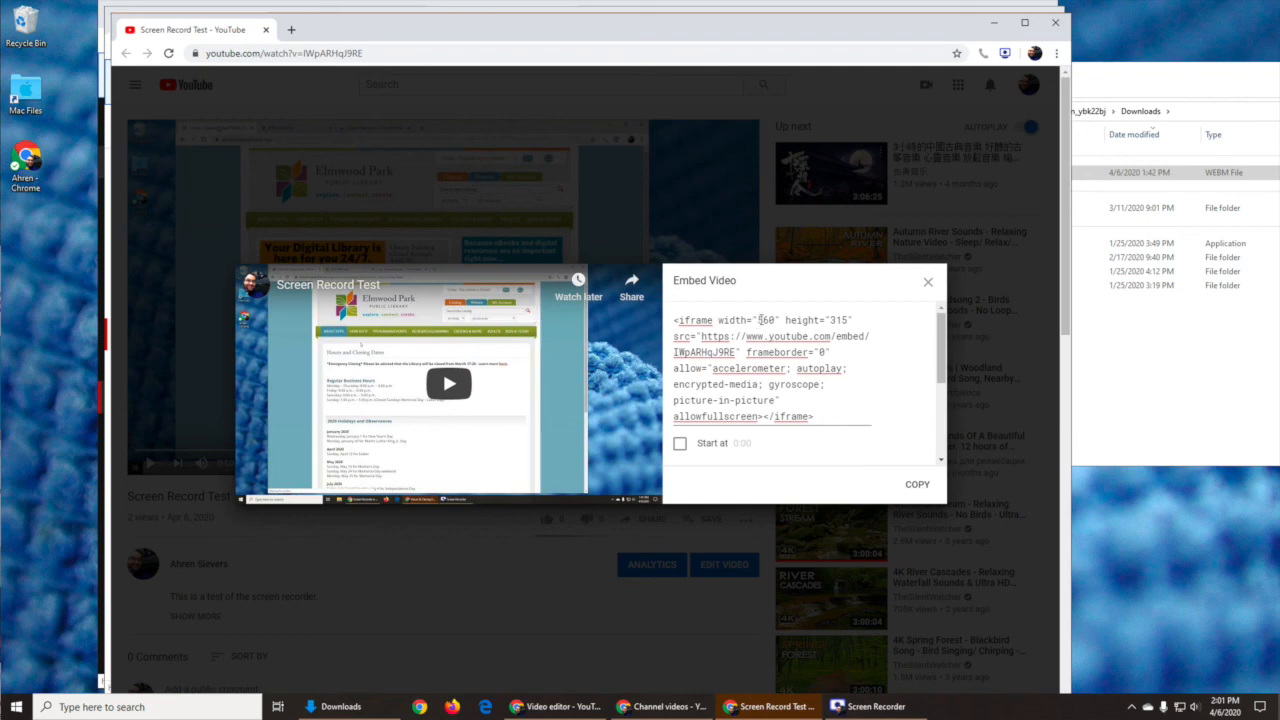
{"action": "left_click", "coordinate": [771, 320]}
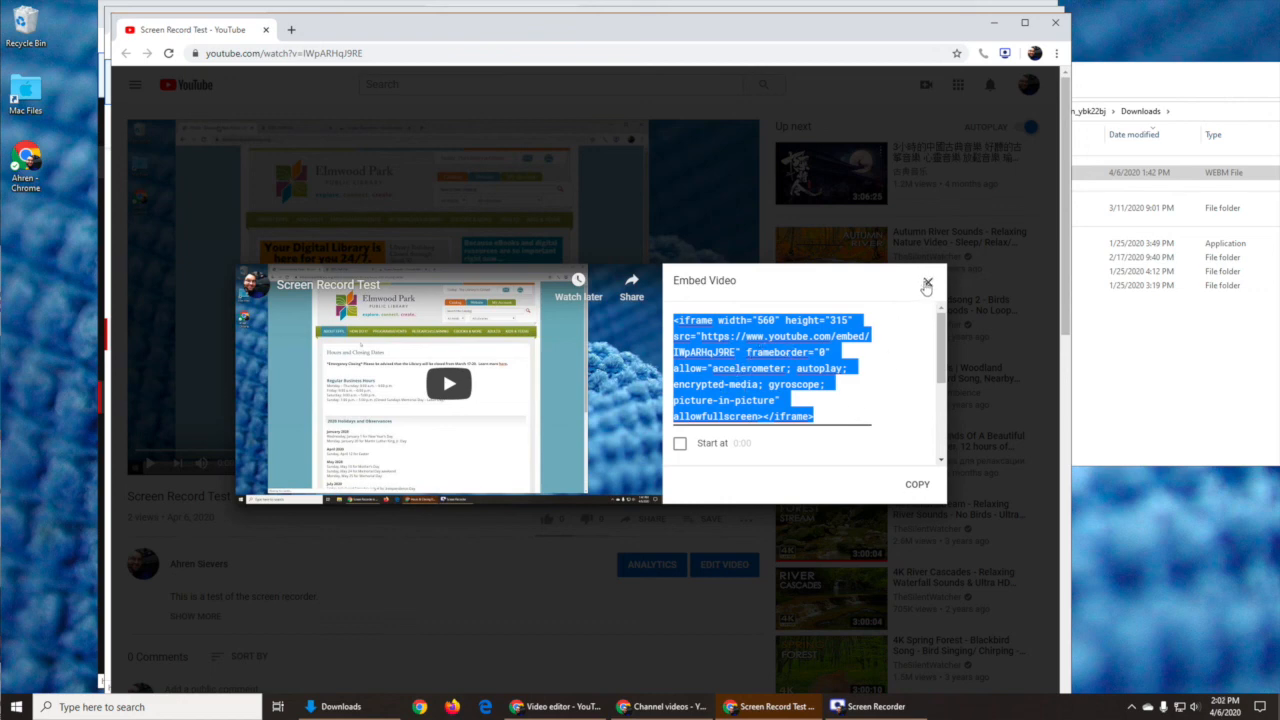
{"action": "left_click", "coordinate": [928, 285]}
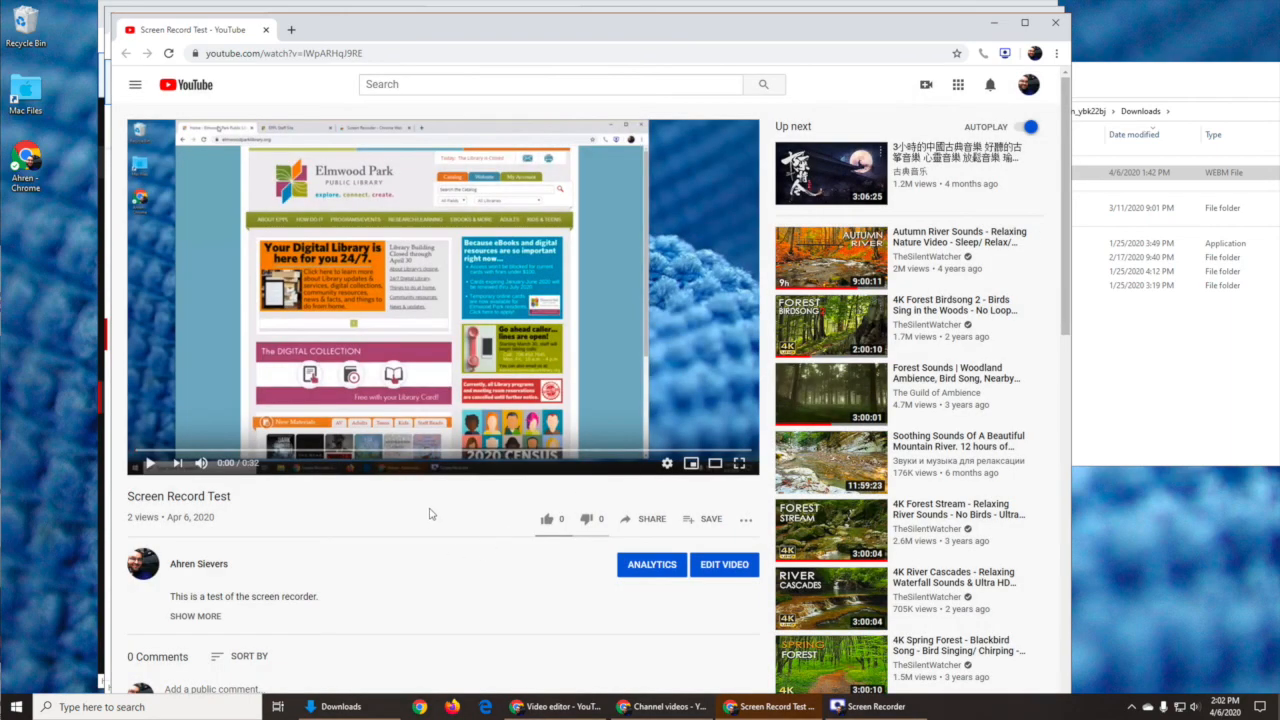